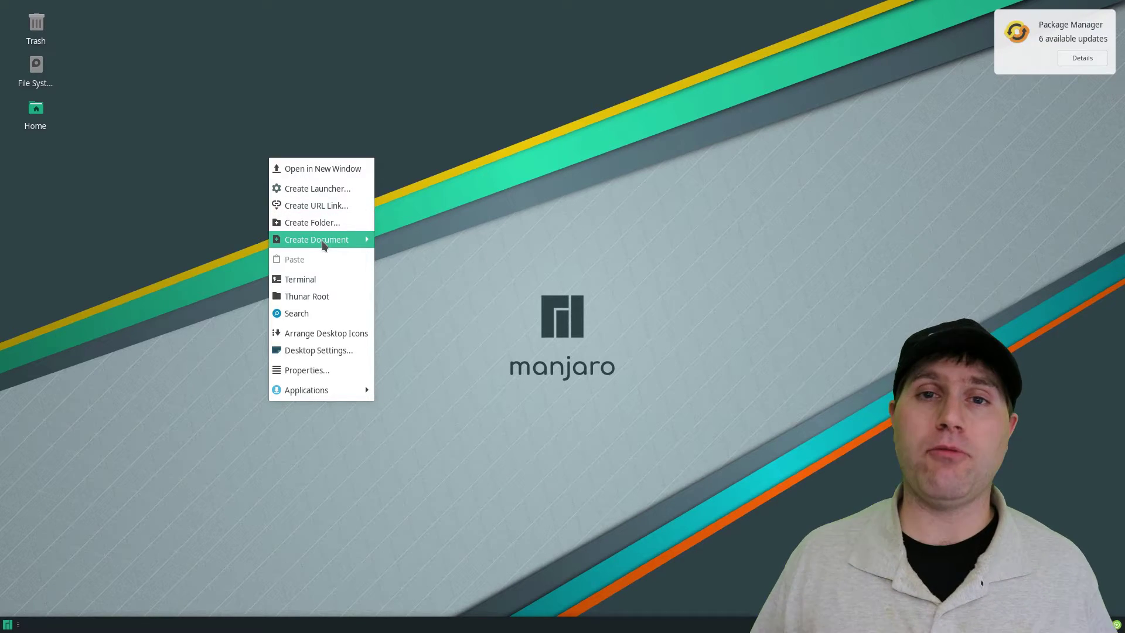
- Auto-arrange the desktop icons, drag Home out of the column, and open the desktop context menu
{"action": "mouse_move", "coordinate": [329, 244]}
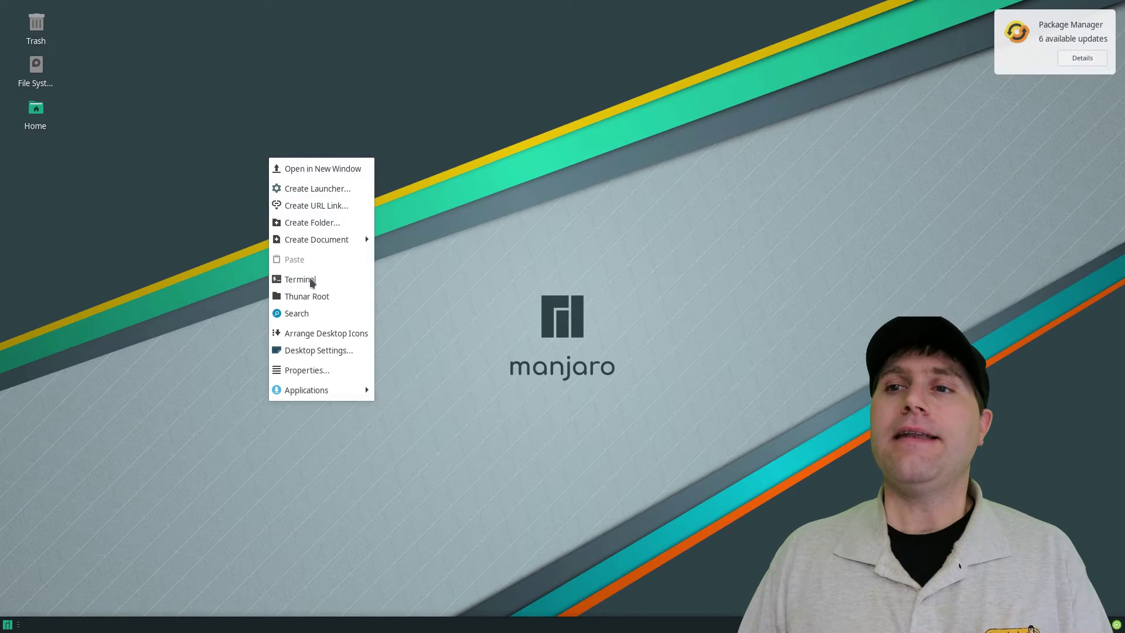
{"action": "left_click", "coordinate": [320, 340]}
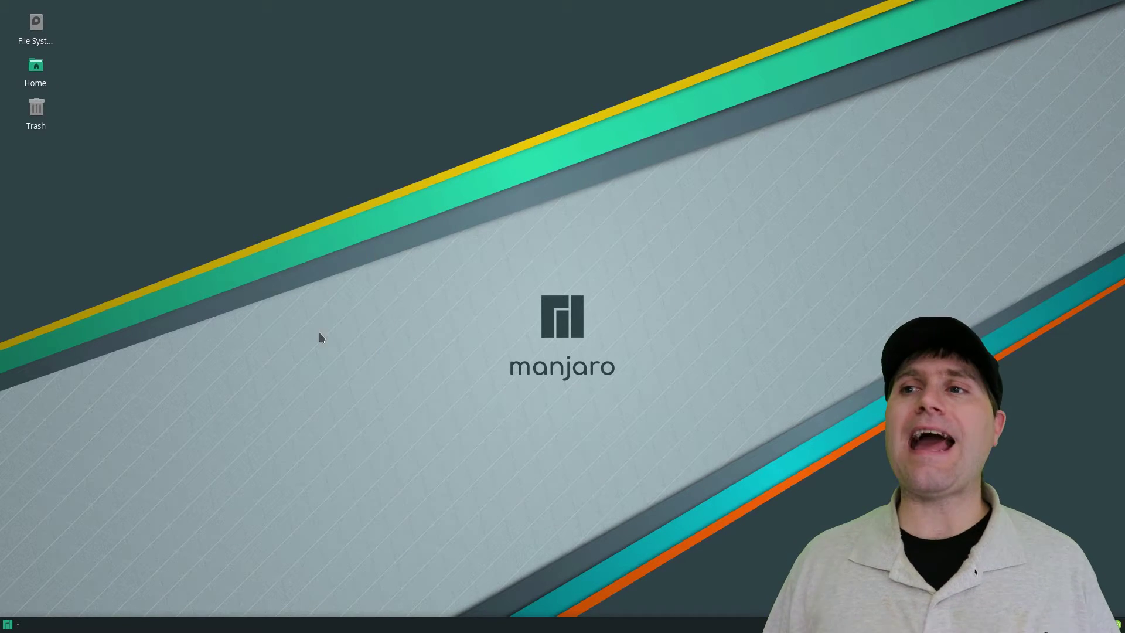
{"action": "left_click_drag", "start_coordinate": [35, 69], "coordinate": [8, 86]}
{"action": "right_click", "coordinate": [264, 200]}
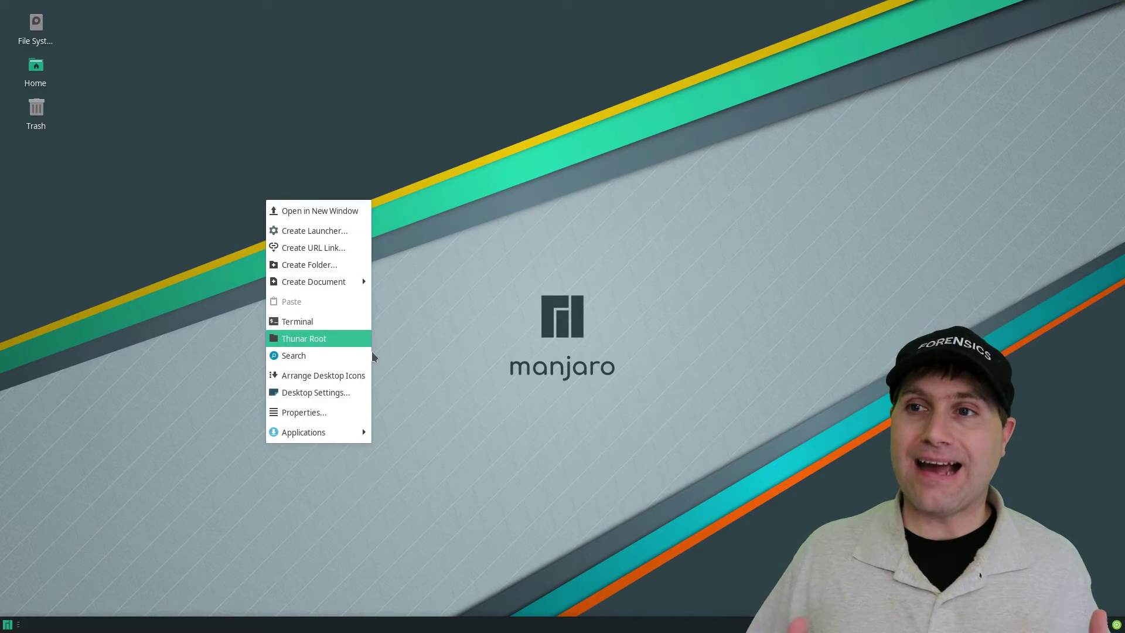
- Open Desktop Settings and try the blue, purple, fern and grey Manjaro wallpapers
{"action": "left_click", "coordinate": [348, 392]}
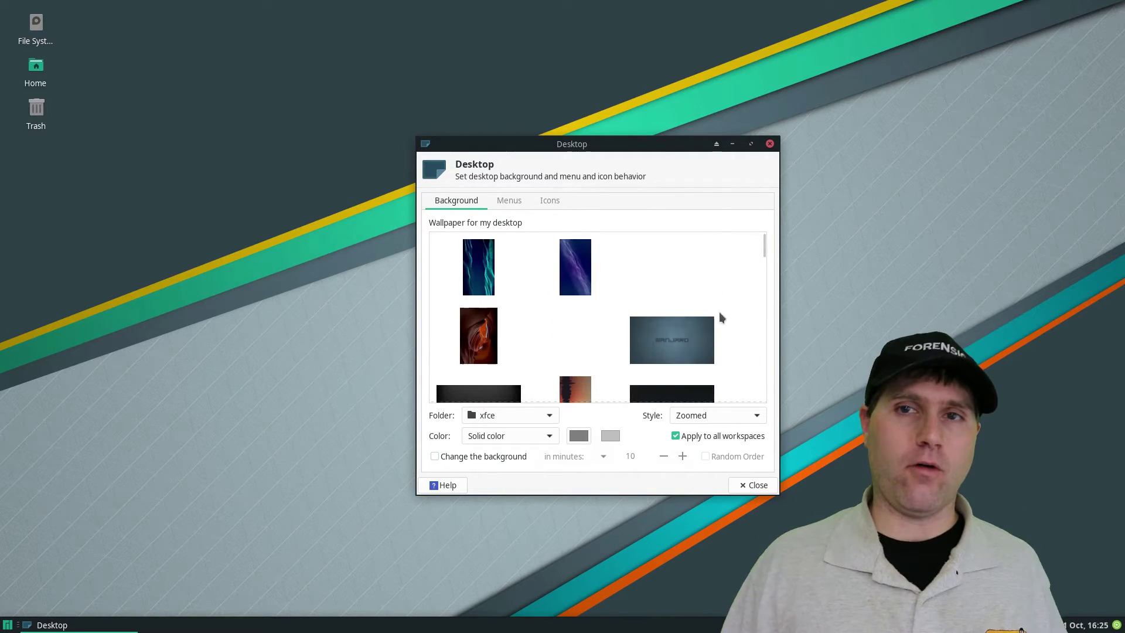
{"action": "left_click", "coordinate": [479, 267]}
{"action": "left_click", "coordinate": [575, 267]}
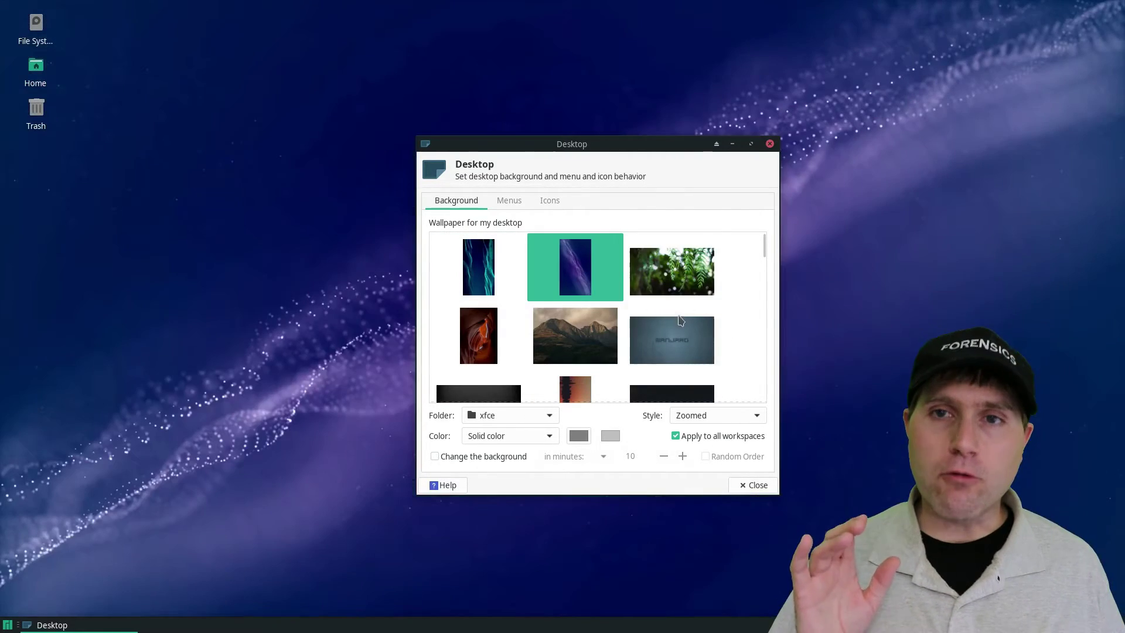
{"action": "left_click", "coordinate": [708, 256]}
{"action": "left_click", "coordinate": [685, 340]}
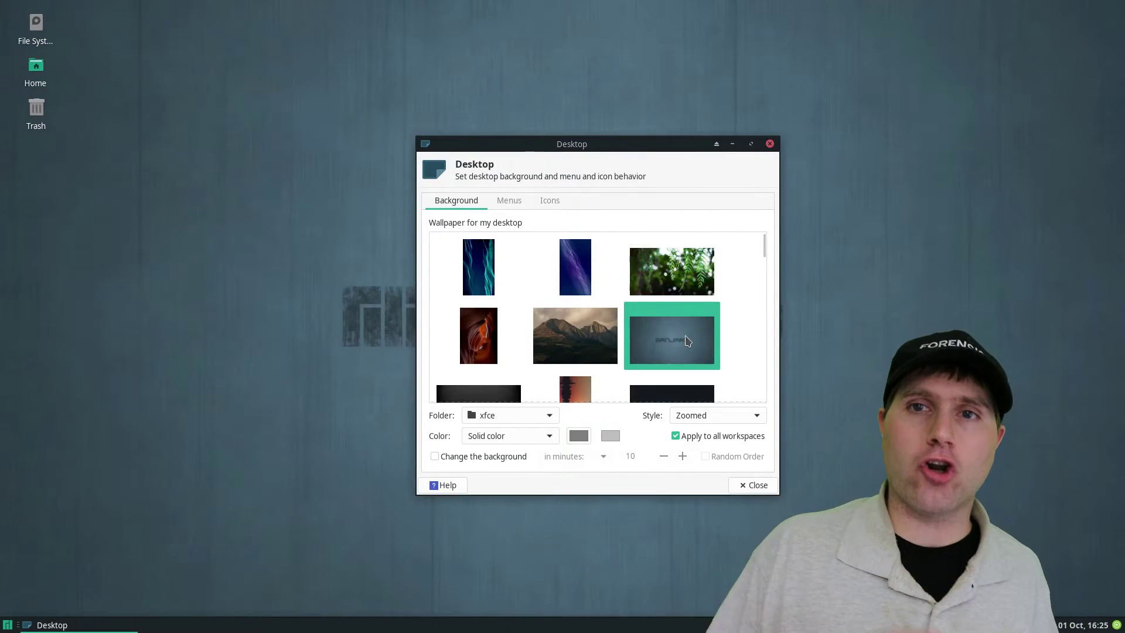
- Try the teal stripes, dark lines and icon pattern wallpapers, settling on the green Manjaro pattern
{"action": "scroll", "coordinate": [688, 341], "scroll_direction": "down", "scroll_amount": 3}
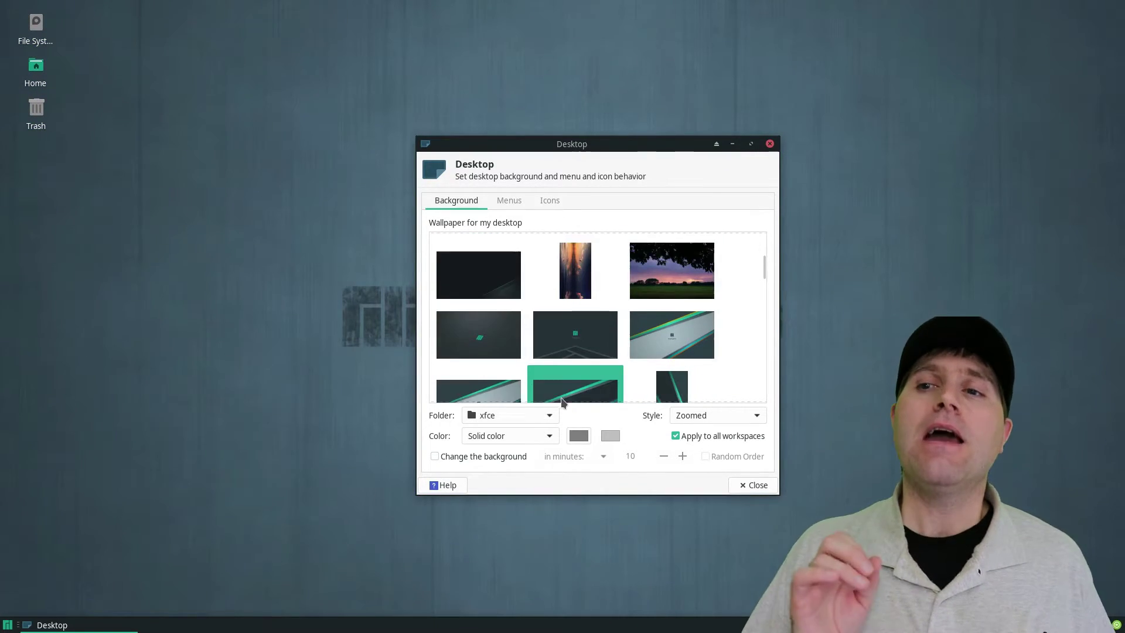
{"action": "left_click", "coordinate": [561, 399]}
{"action": "left_click", "coordinate": [650, 313]}
{"action": "left_click", "coordinate": [560, 320]}
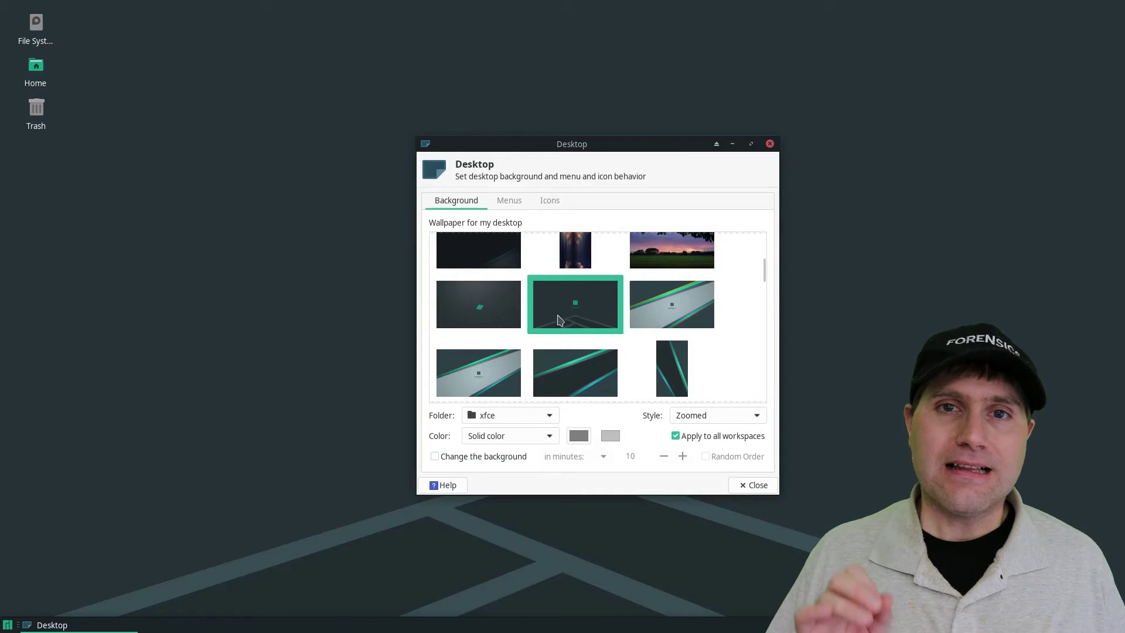
{"action": "left_click", "coordinate": [573, 368]}
{"action": "left_click", "coordinate": [478, 368]}
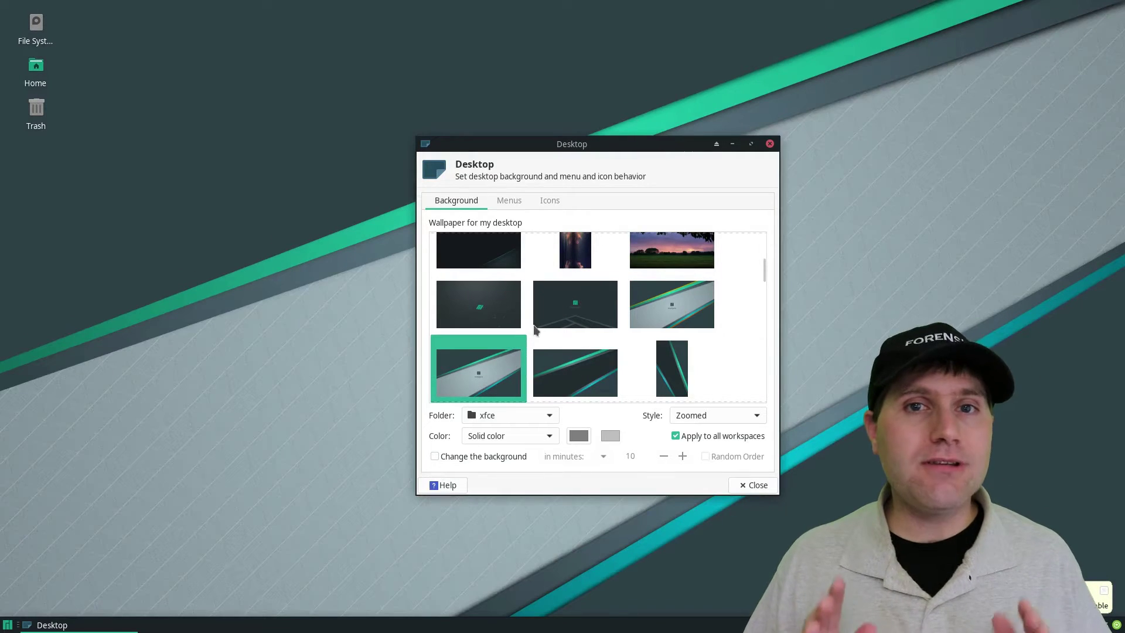
{"action": "left_click", "coordinate": [705, 359]}
{"action": "left_click", "coordinate": [495, 309]}
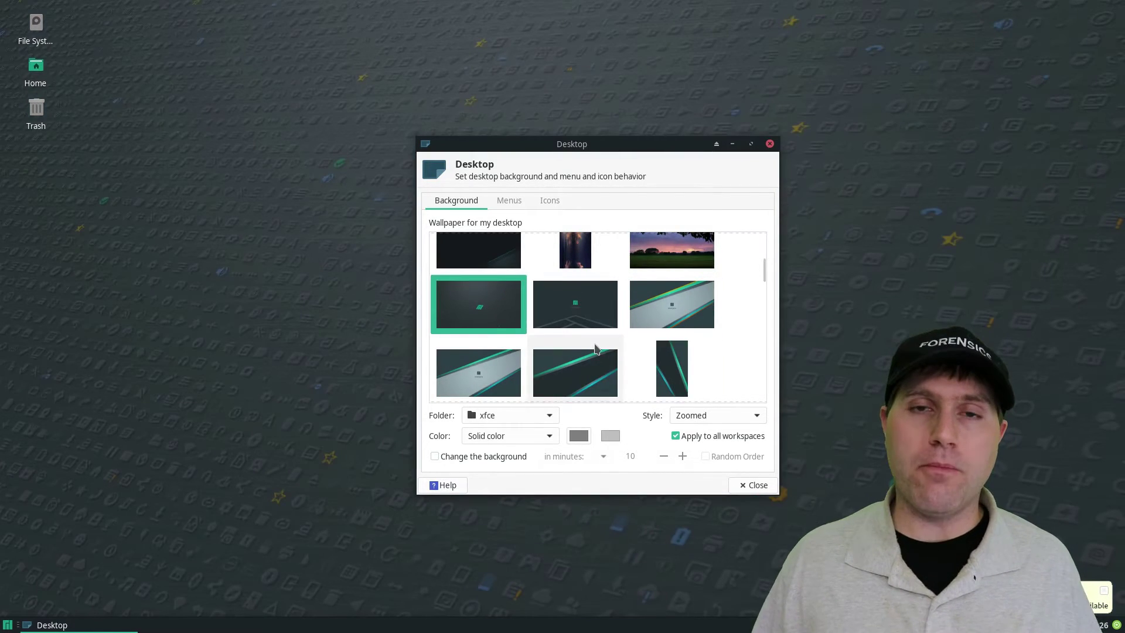
{"action": "scroll", "coordinate": [596, 349], "scroll_direction": "down", "scroll_amount": 5}
{"action": "left_click", "coordinate": [588, 393]}
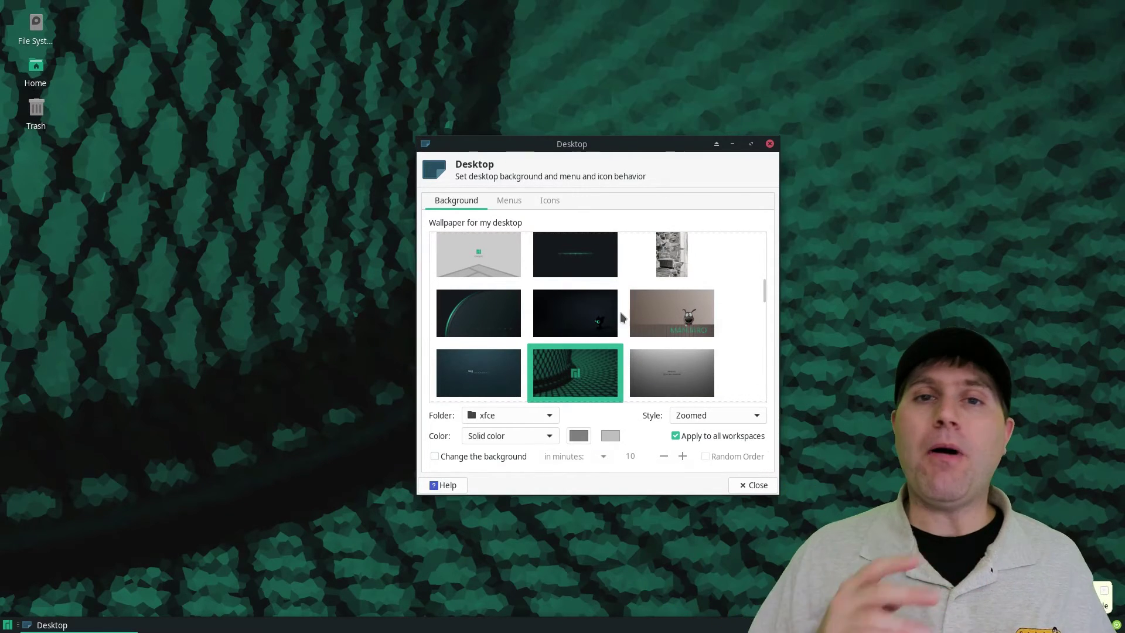
- On the Menus tab, preview the desktop right-click menu with and without the applications entry
{"action": "left_click", "coordinate": [523, 200]}
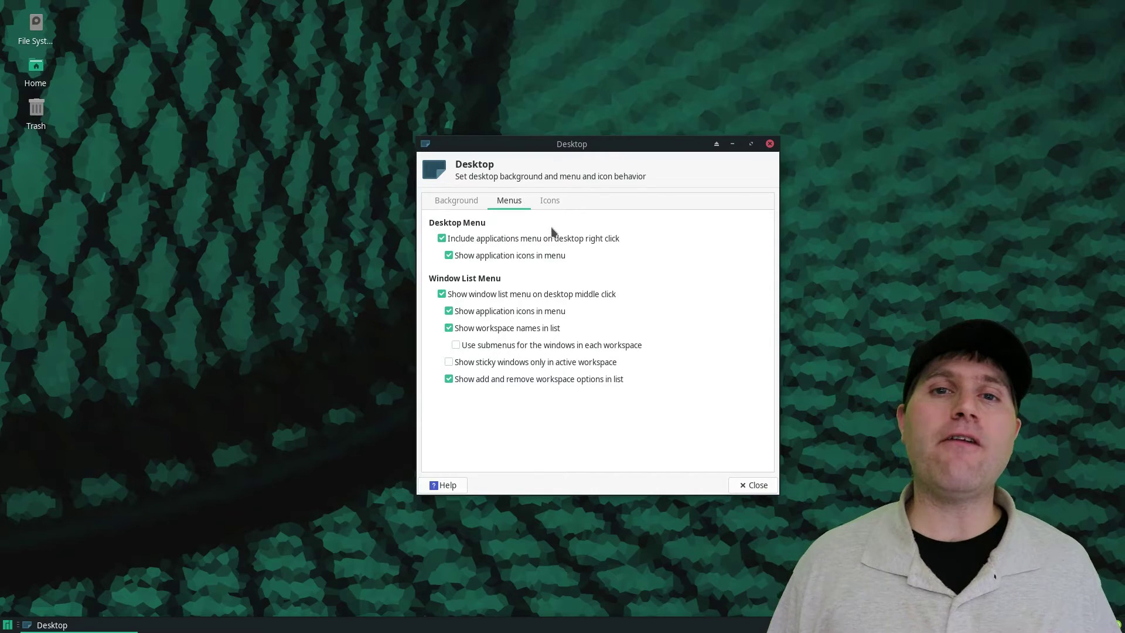
{"action": "right_click", "coordinate": [338, 244]}
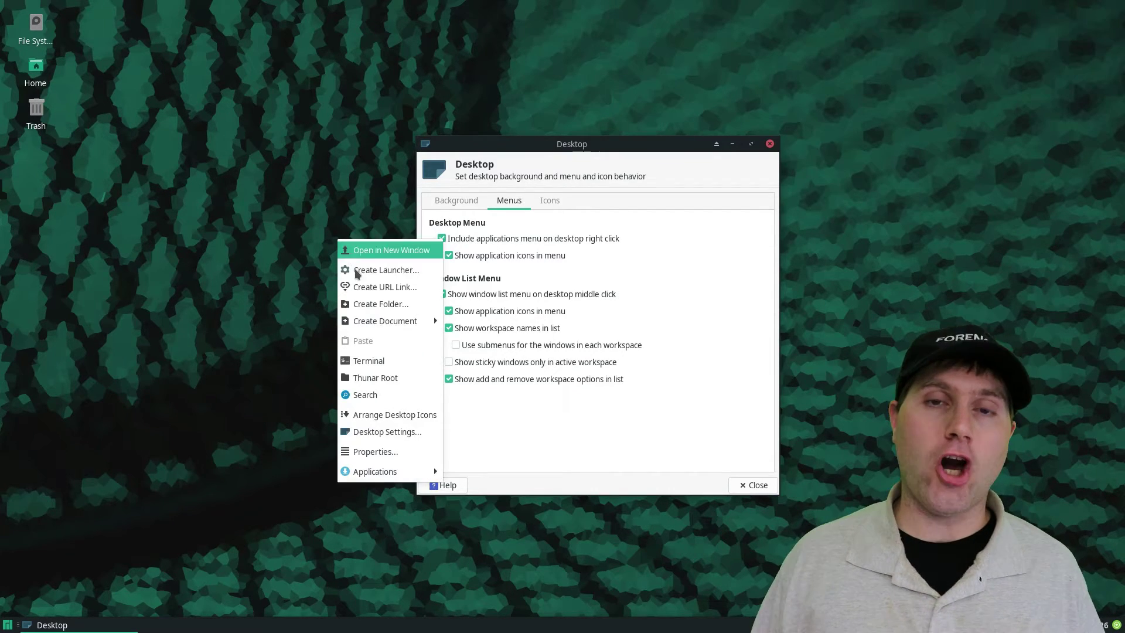
{"action": "mouse_move", "coordinate": [365, 474]}
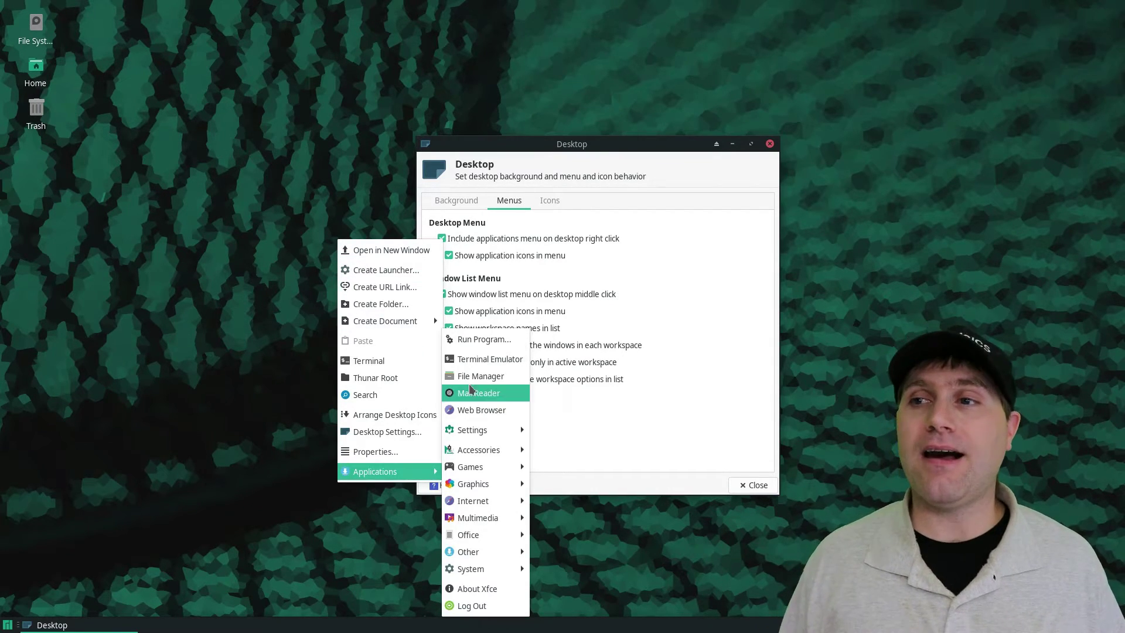
{"action": "left_click", "coordinate": [667, 251]}
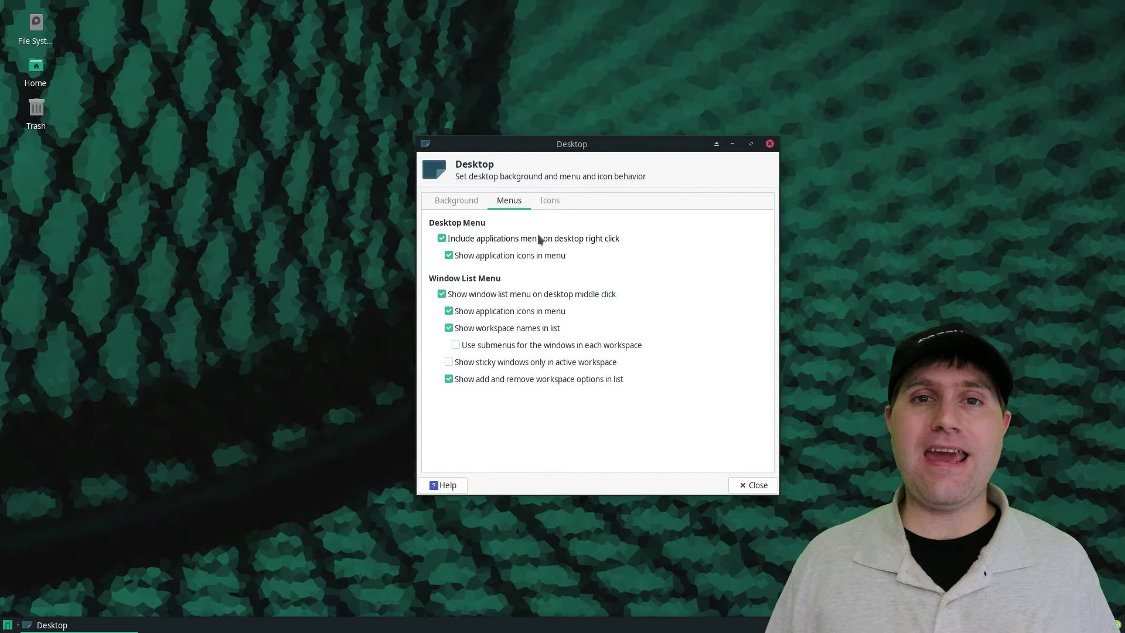
{"action": "right_click", "coordinate": [299, 274]}
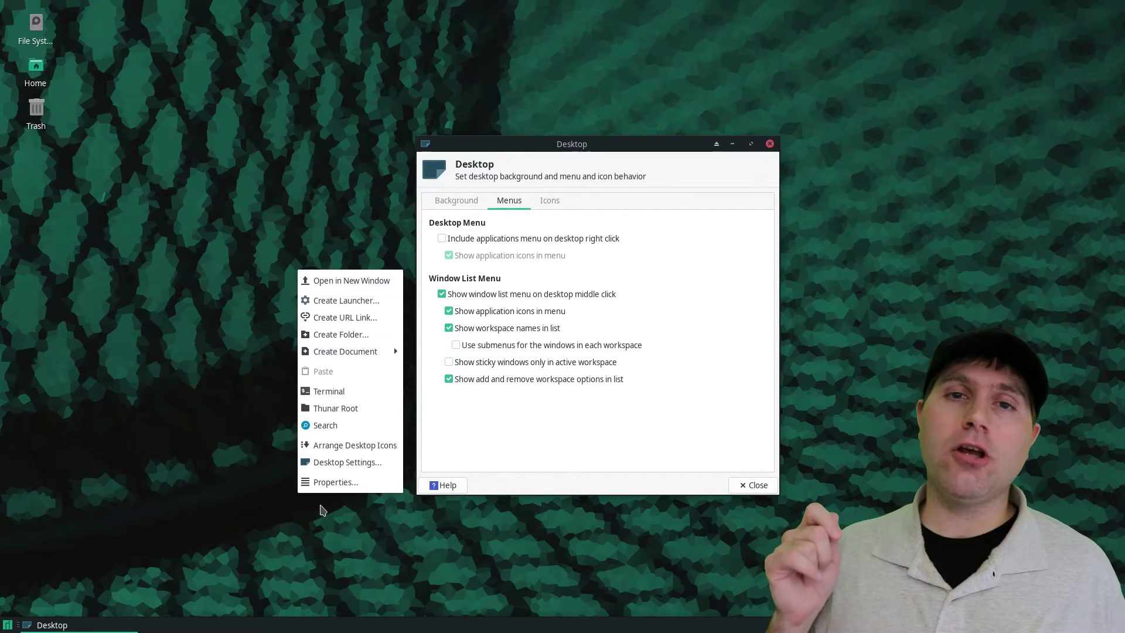
{"action": "left_click", "coordinate": [675, 225]}
- Re-enable the applications menu with icons, checking it and the middle-click window list on the desktop
{"action": "left_click", "coordinate": [514, 238]}
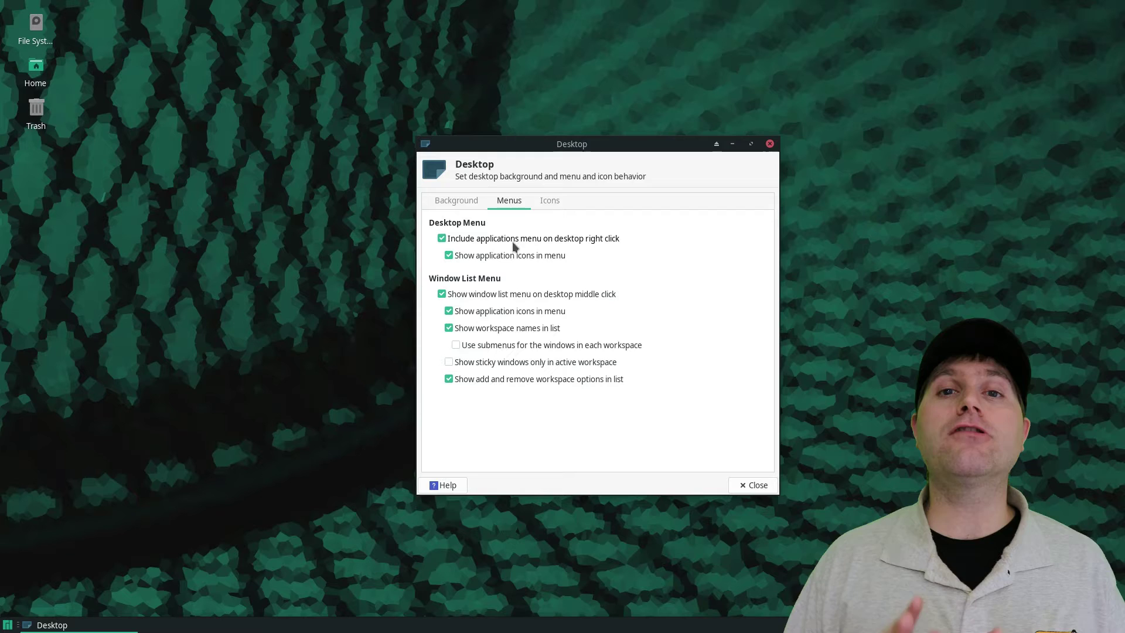
{"action": "left_click", "coordinate": [508, 255]}
{"action": "right_click", "coordinate": [299, 302]}
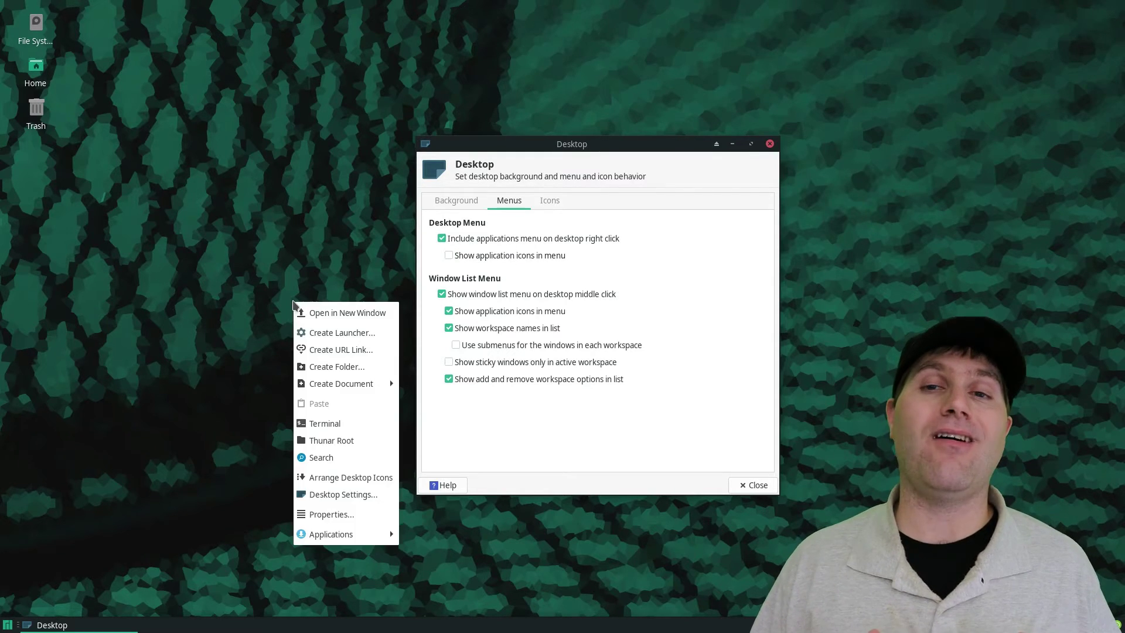
{"action": "mouse_move", "coordinate": [364, 533]}
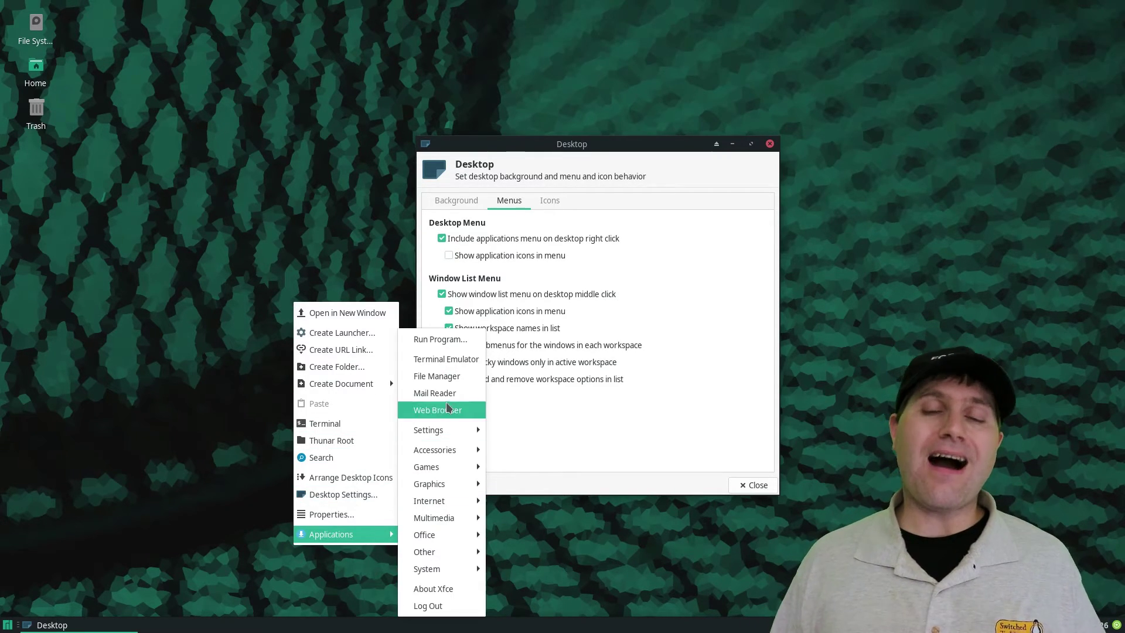
{"action": "left_click", "coordinate": [551, 271]}
{"action": "left_click", "coordinate": [487, 258]}
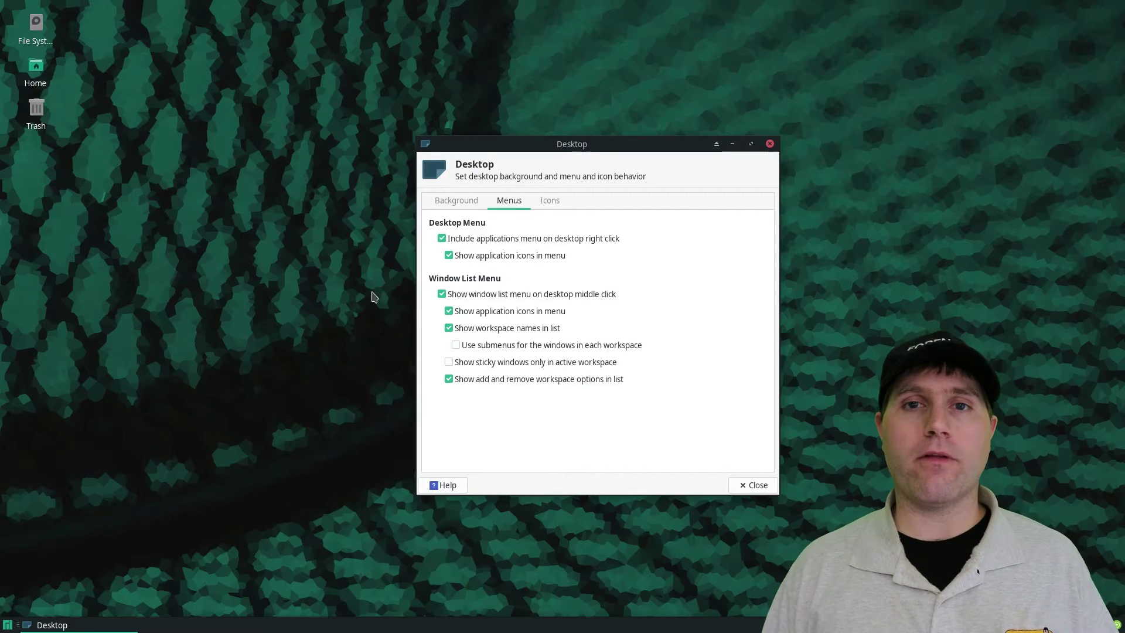
{"action": "right_click", "coordinate": [372, 297]}
{"action": "mouse_move", "coordinate": [425, 525]}
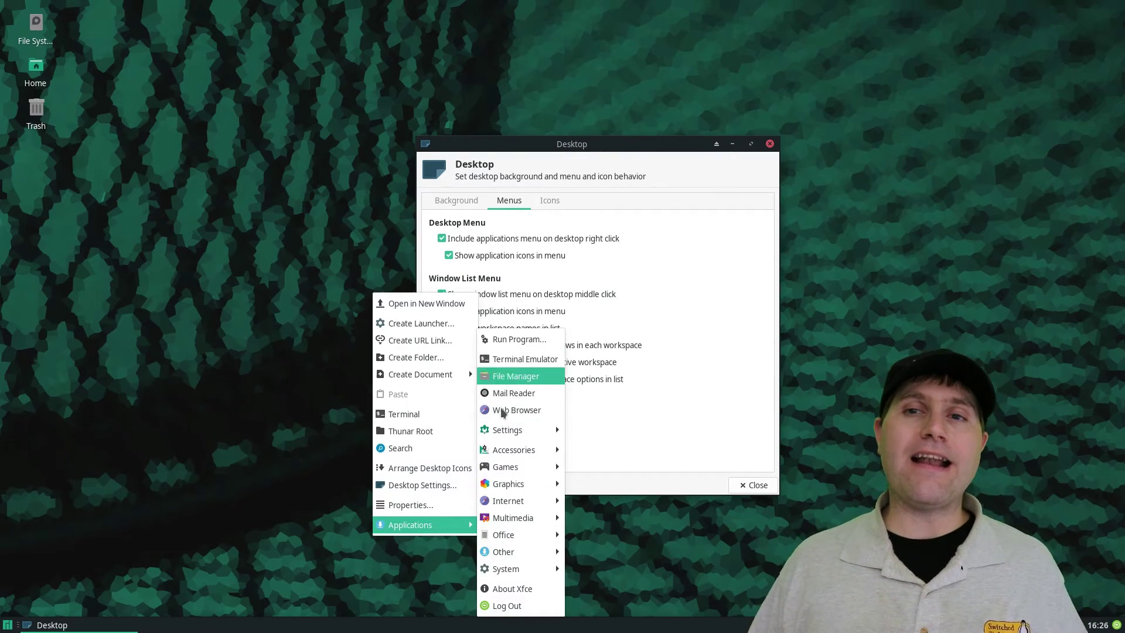
{"action": "left_click", "coordinate": [670, 250]}
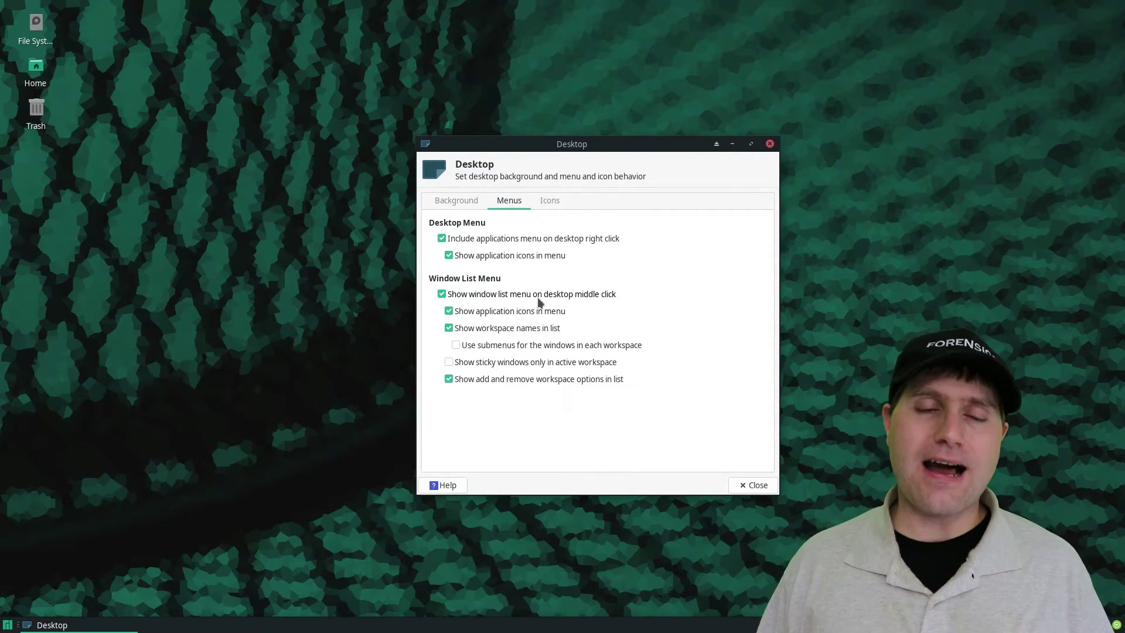
{"action": "middle_click", "coordinate": [252, 231]}
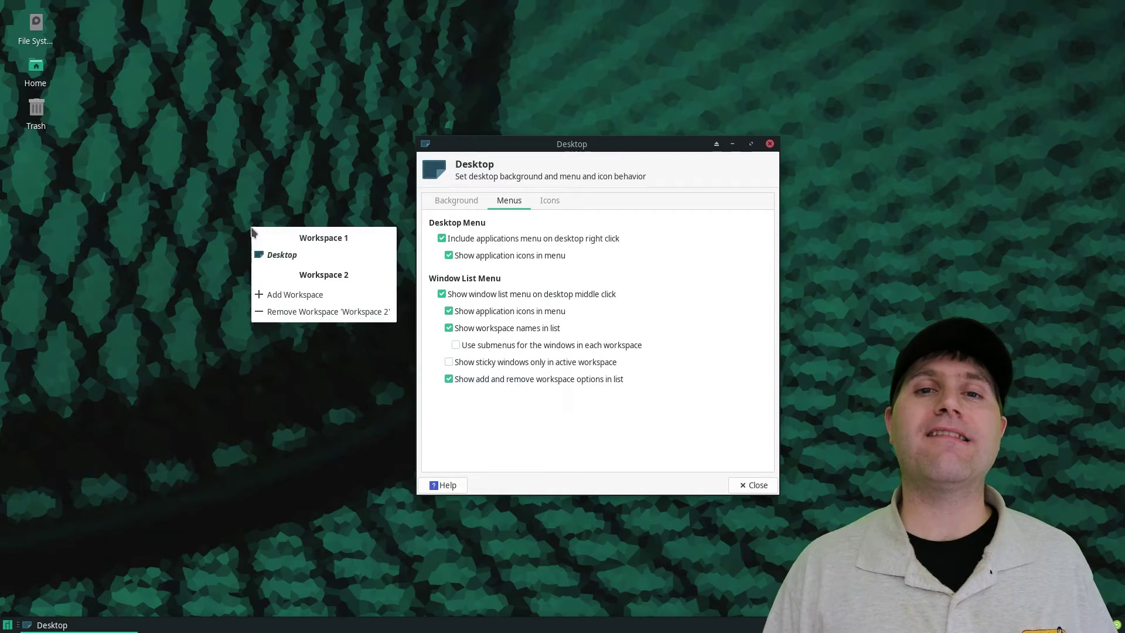
{"action": "left_click", "coordinate": [285, 181]}
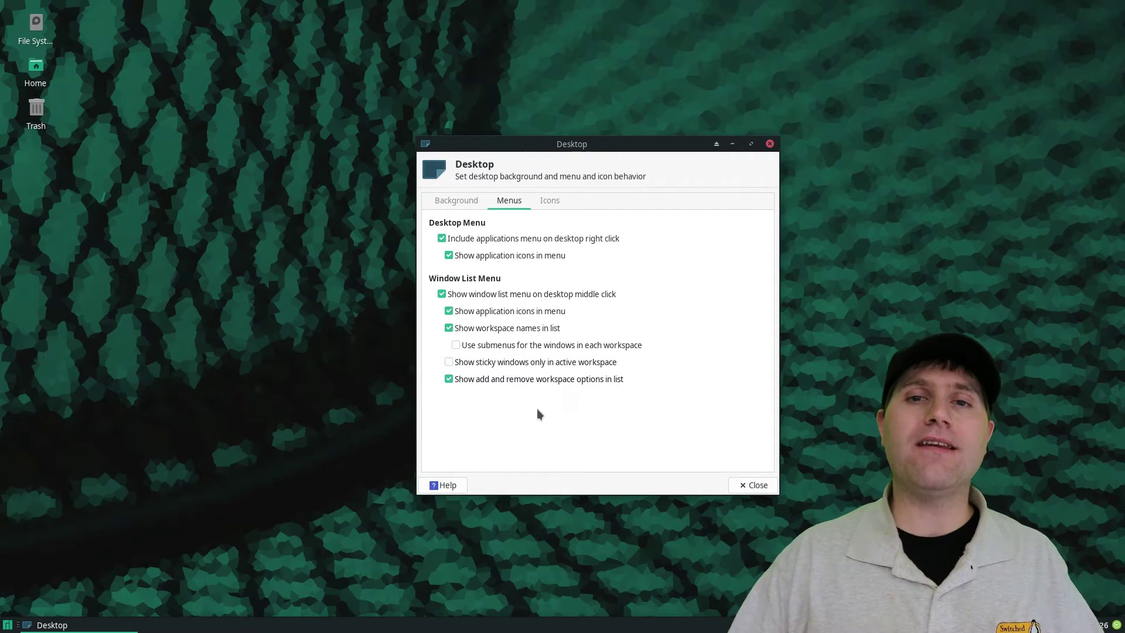
- On the Icons tab, keep File/launcher icons and Top Left Vertical orientation
{"action": "left_click", "coordinate": [549, 201]}
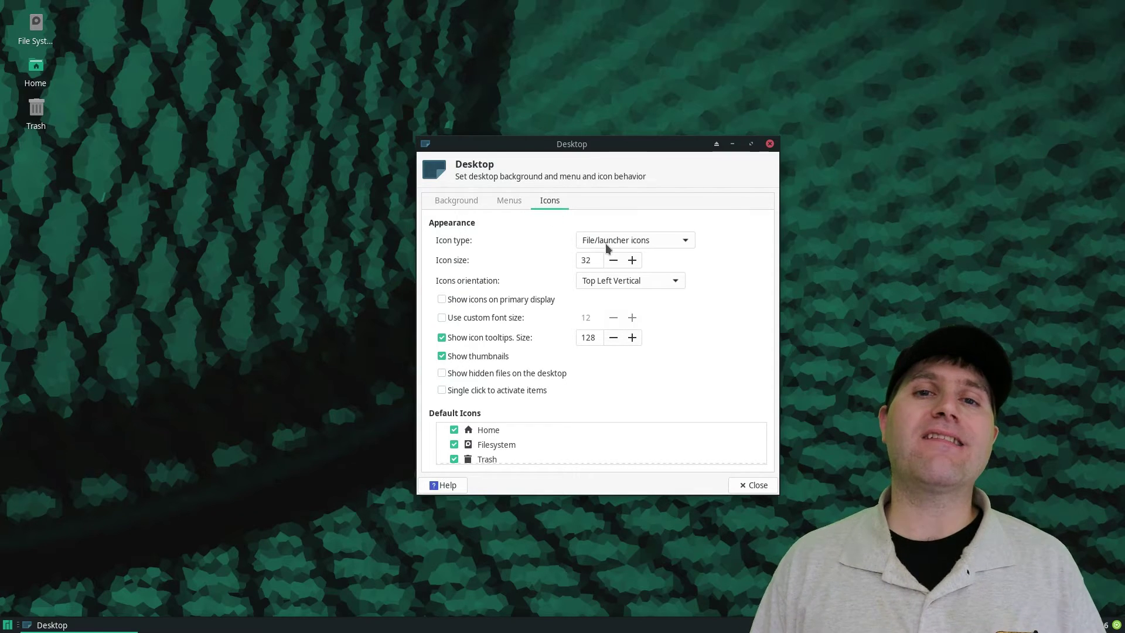
{"action": "left_click", "coordinate": [678, 241]}
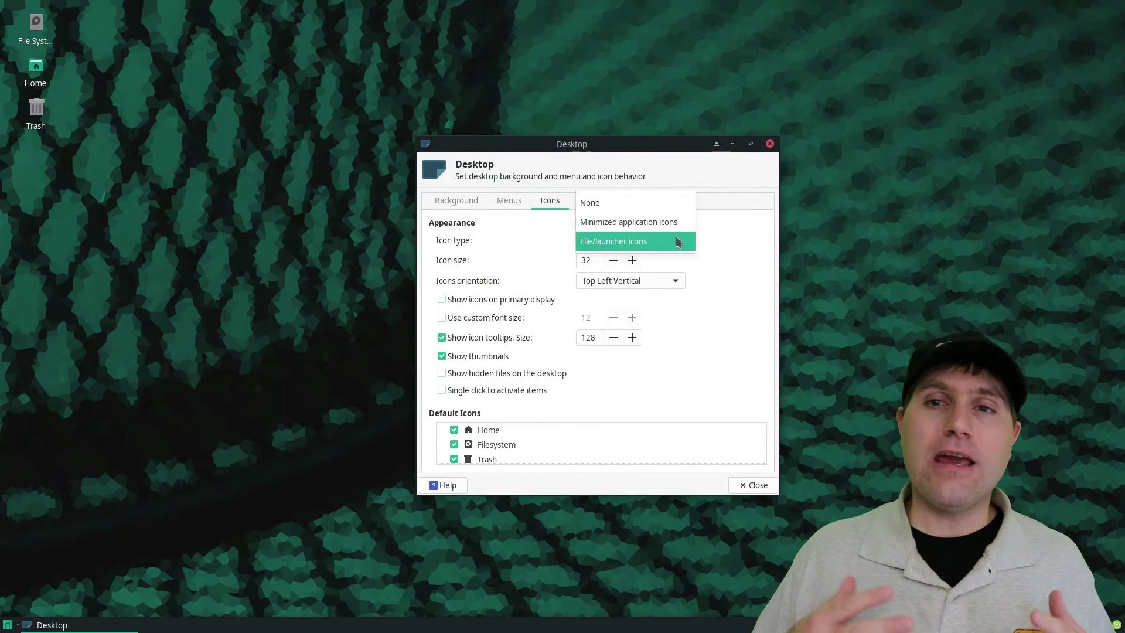
{"action": "left_click", "coordinate": [679, 241]}
{"action": "left_click", "coordinate": [655, 282]}
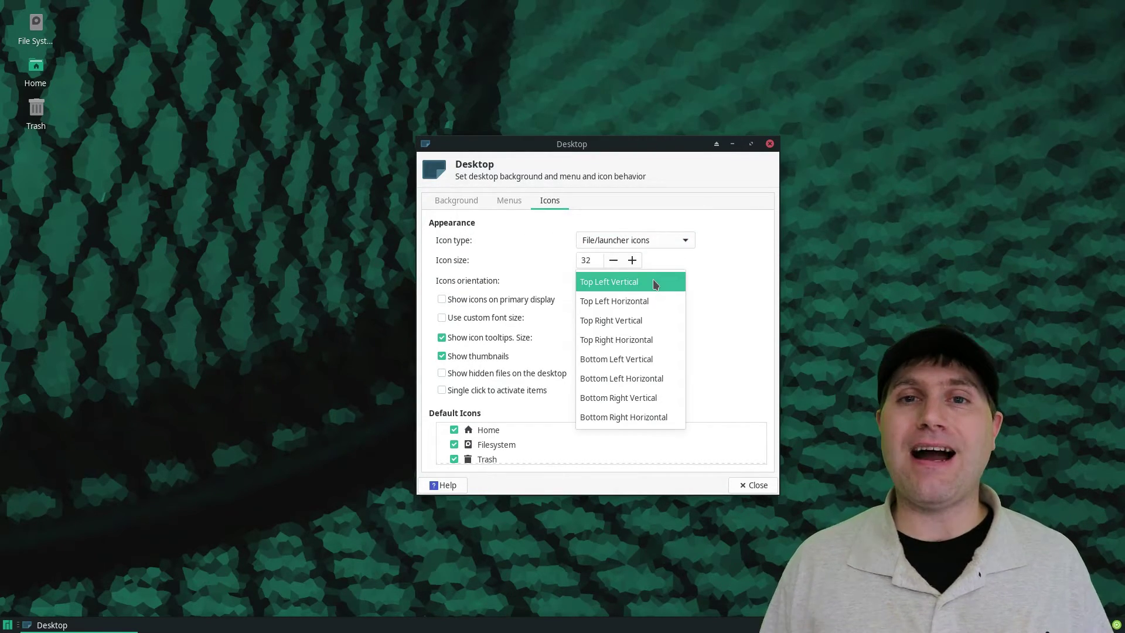
{"action": "left_click", "coordinate": [655, 283]}
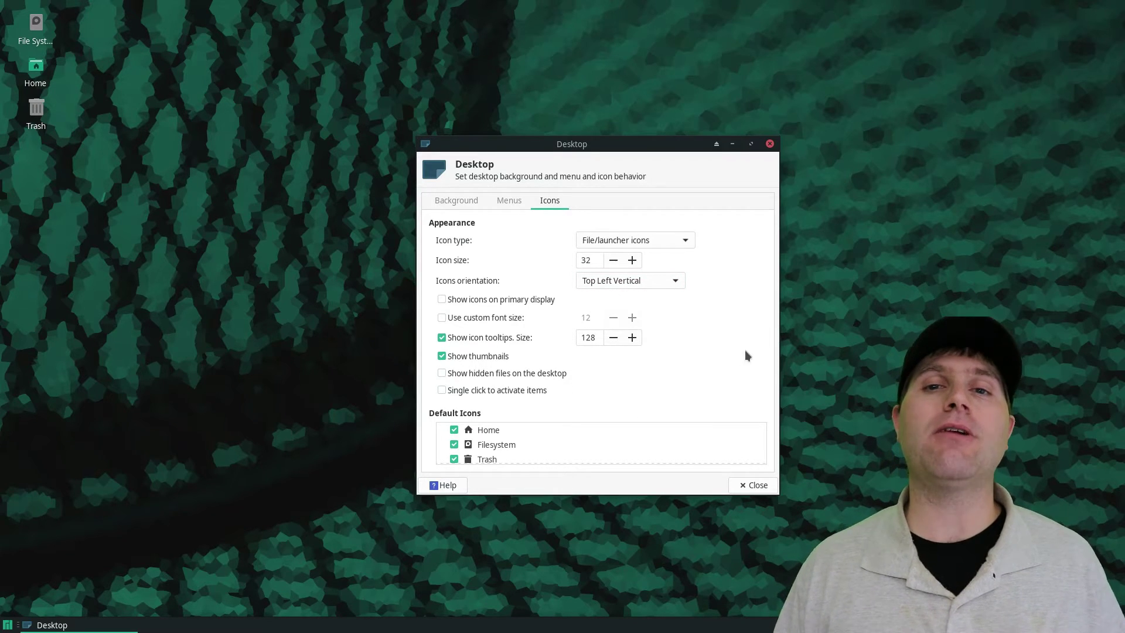
- Keep the Trash icon shown and remove the File System icon from the desktop
{"action": "scroll", "coordinate": [695, 446], "scroll_direction": "down", "scroll_amount": 1}
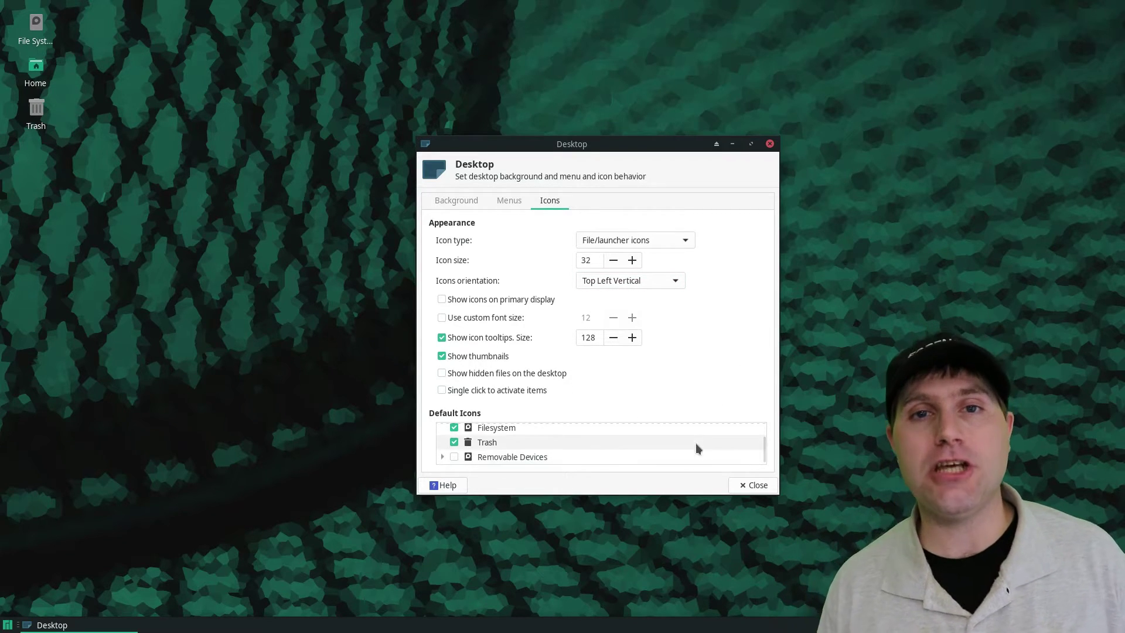
{"action": "left_click", "coordinate": [454, 442]}
{"action": "left_click", "coordinate": [454, 442]}
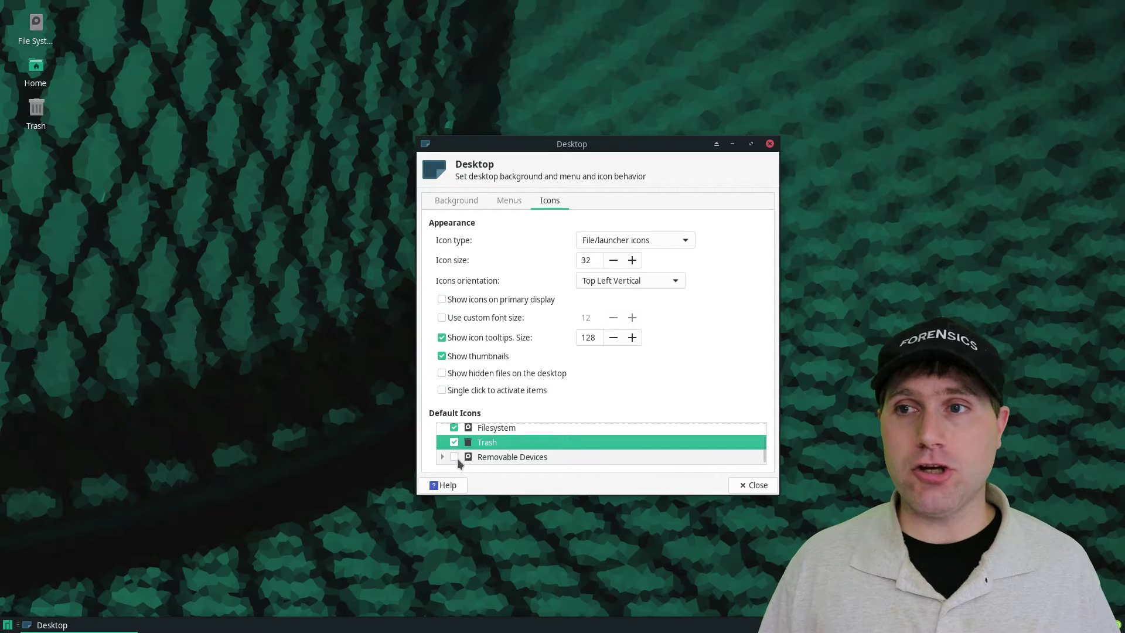
{"action": "left_click", "coordinate": [456, 460]}
{"action": "scroll", "coordinate": [456, 456], "scroll_direction": "up", "scroll_amount": 1}
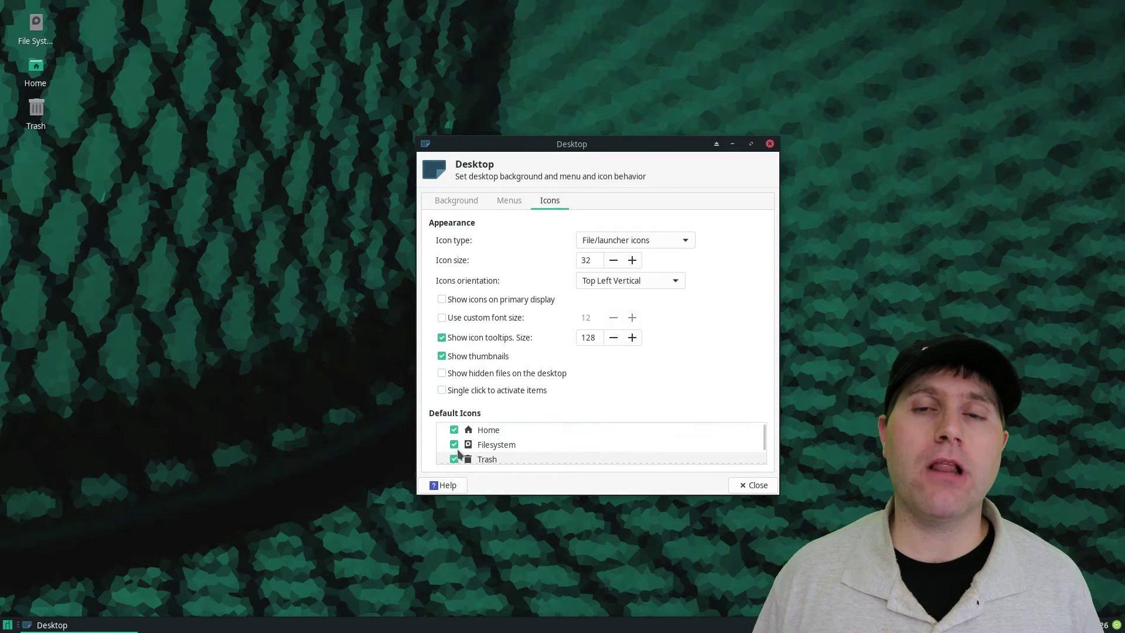
{"action": "left_click", "coordinate": [455, 447]}
{"action": "left_click", "coordinate": [454, 445]}
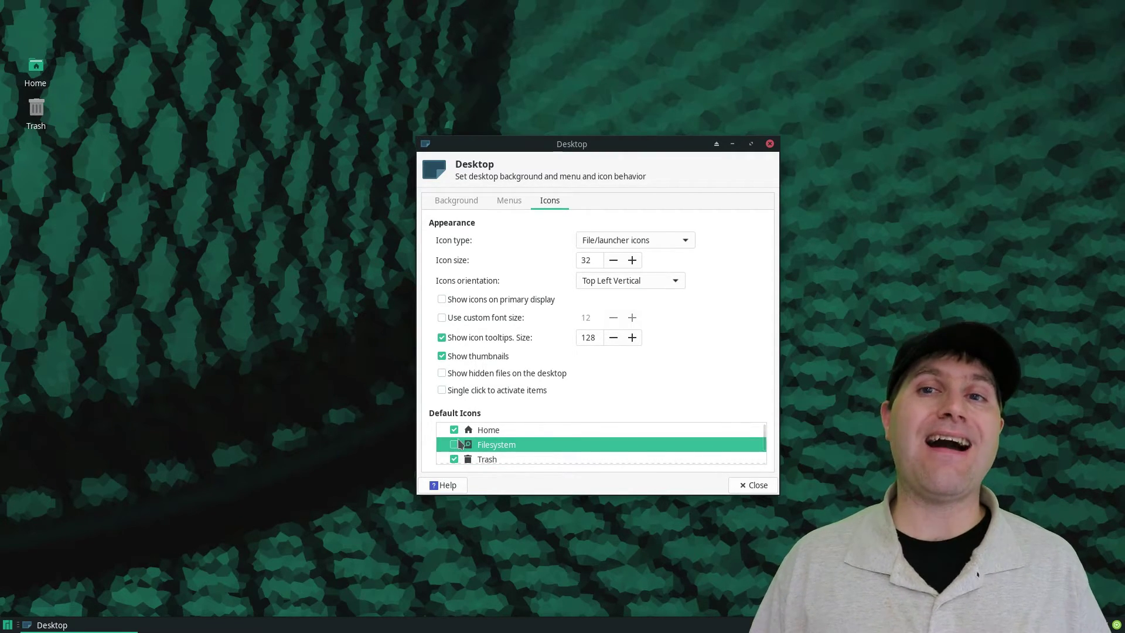
- Move Home and Trash to the top of the desktop and raise icon size to 45
{"action": "left_click_drag", "start_coordinate": [35, 67], "coordinate": [35, 26]}
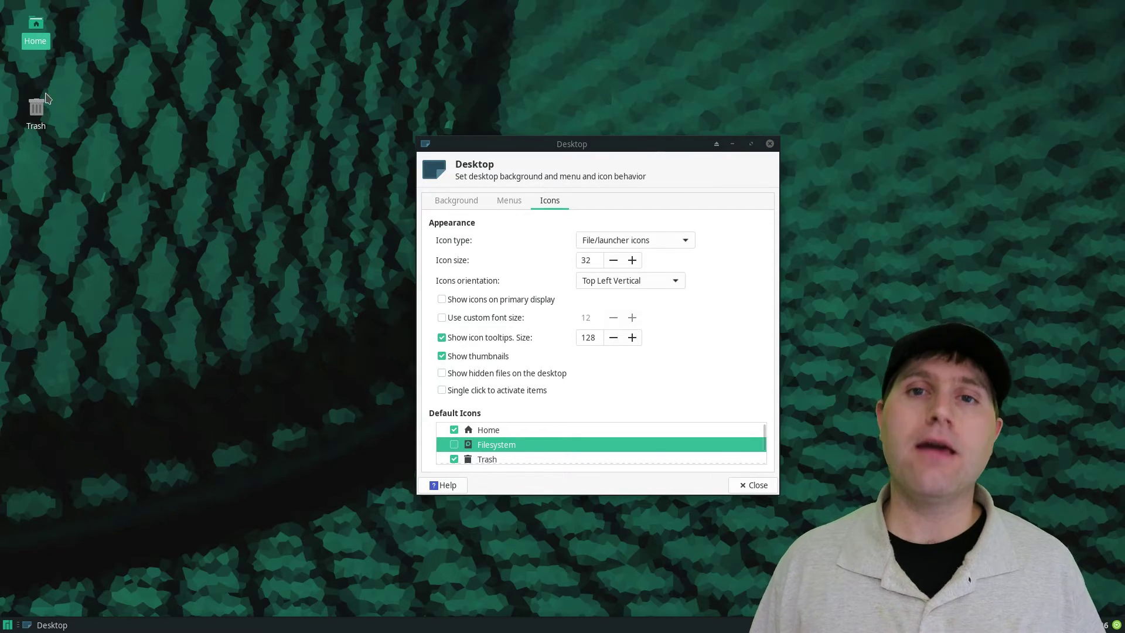
{"action": "left_click_drag", "start_coordinate": [35, 108], "coordinate": [36, 67]}
{"action": "left_click", "coordinate": [503, 347]}
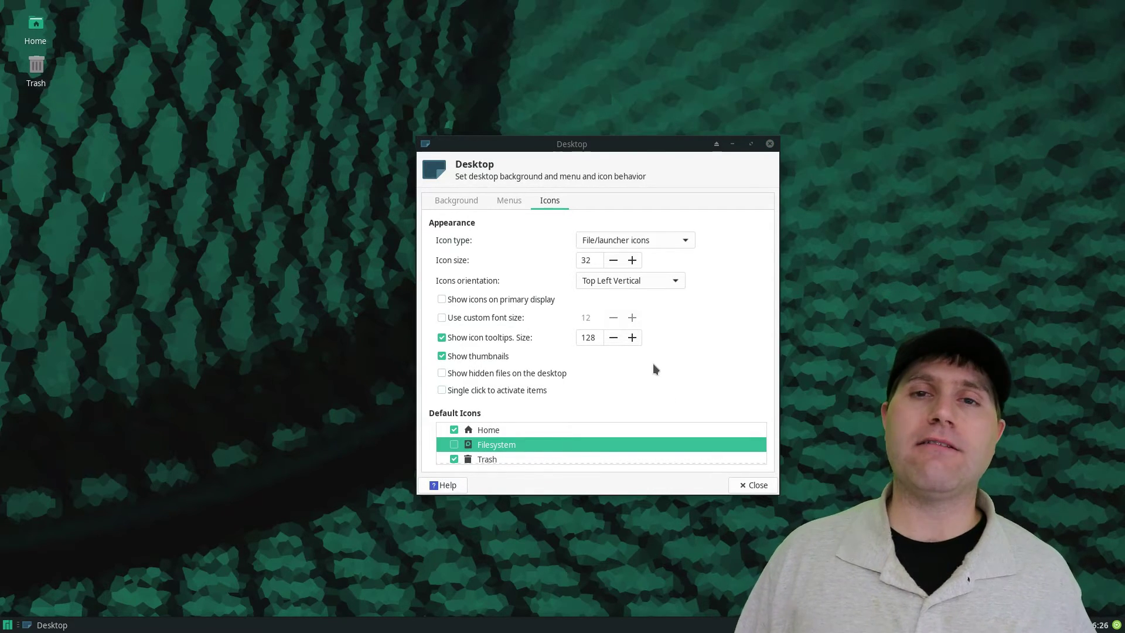
{"action": "left_click", "coordinate": [632, 261]}
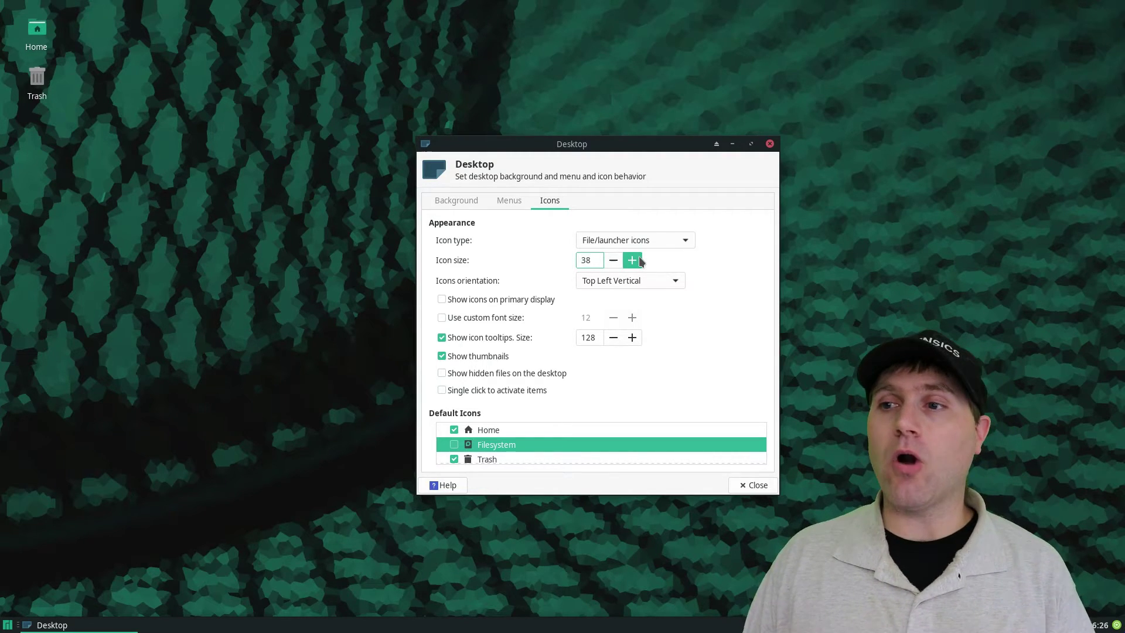
{"action": "left_click_drag", "start_coordinate": [640, 260], "coordinate": [640, 261]}
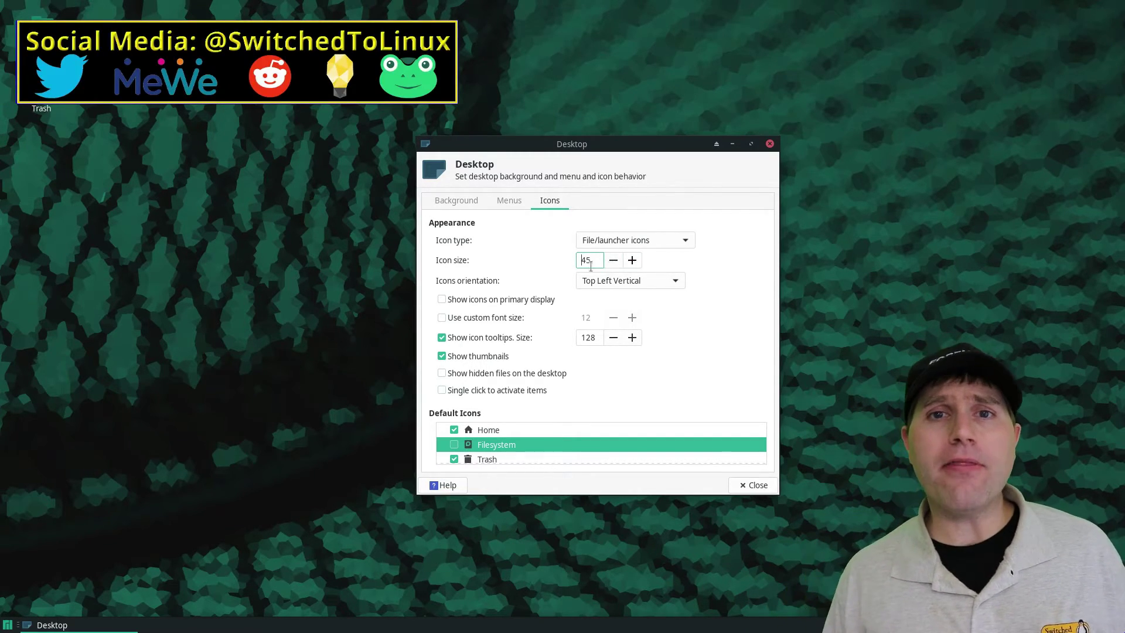
{"action": "left_click", "coordinate": [497, 201]}
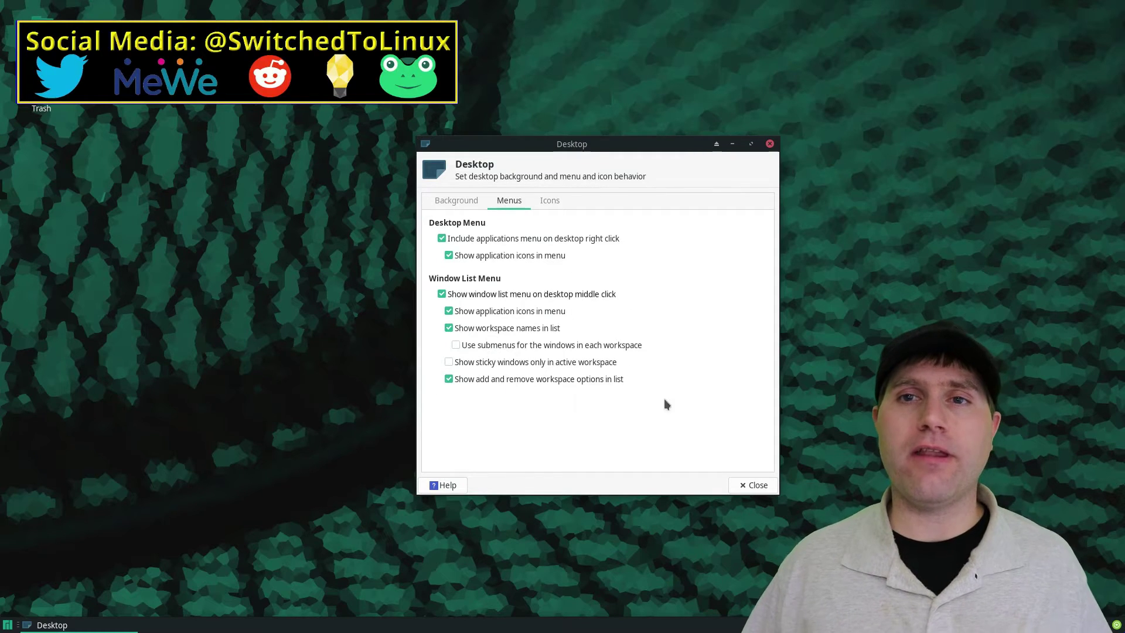
- Close Desktop Settings and view the Desktop folder's Properties, checking its Permissions and Emblems
{"action": "left_click", "coordinate": [747, 486]}
{"action": "right_click", "coordinate": [389, 259]}
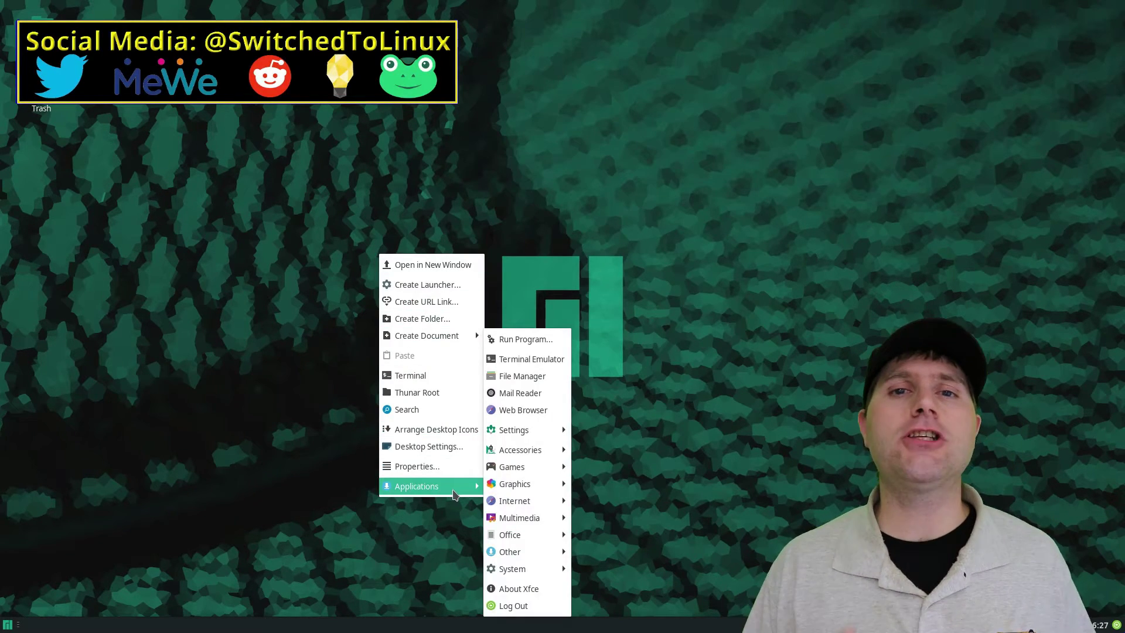
{"action": "left_click", "coordinate": [439, 471]}
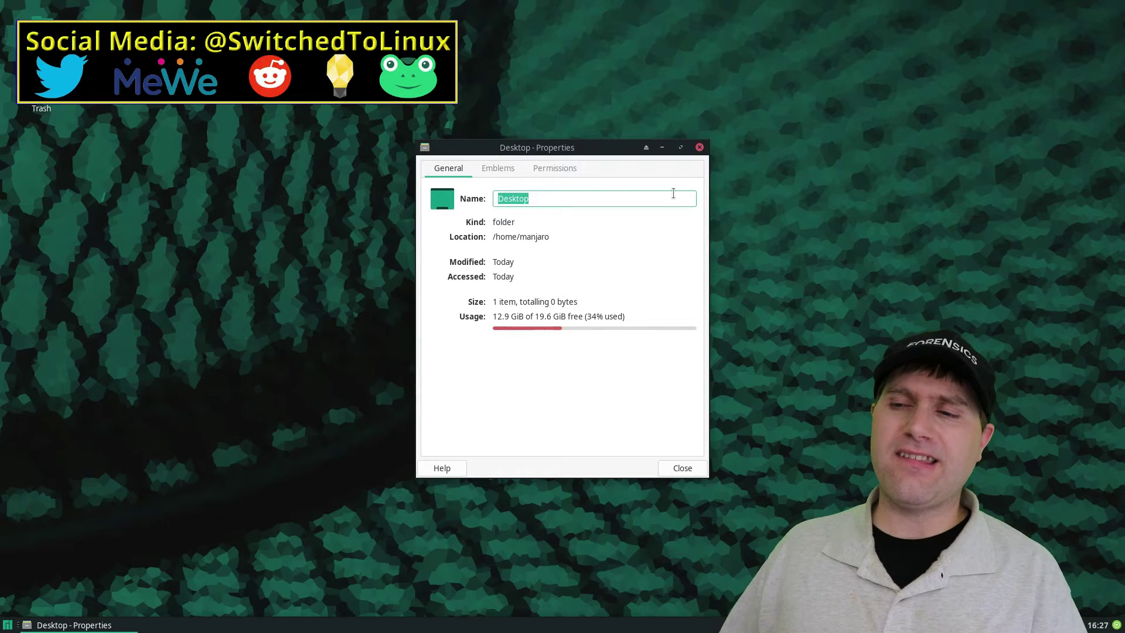
{"action": "left_click", "coordinate": [510, 170]}
{"action": "left_click", "coordinate": [555, 168]}
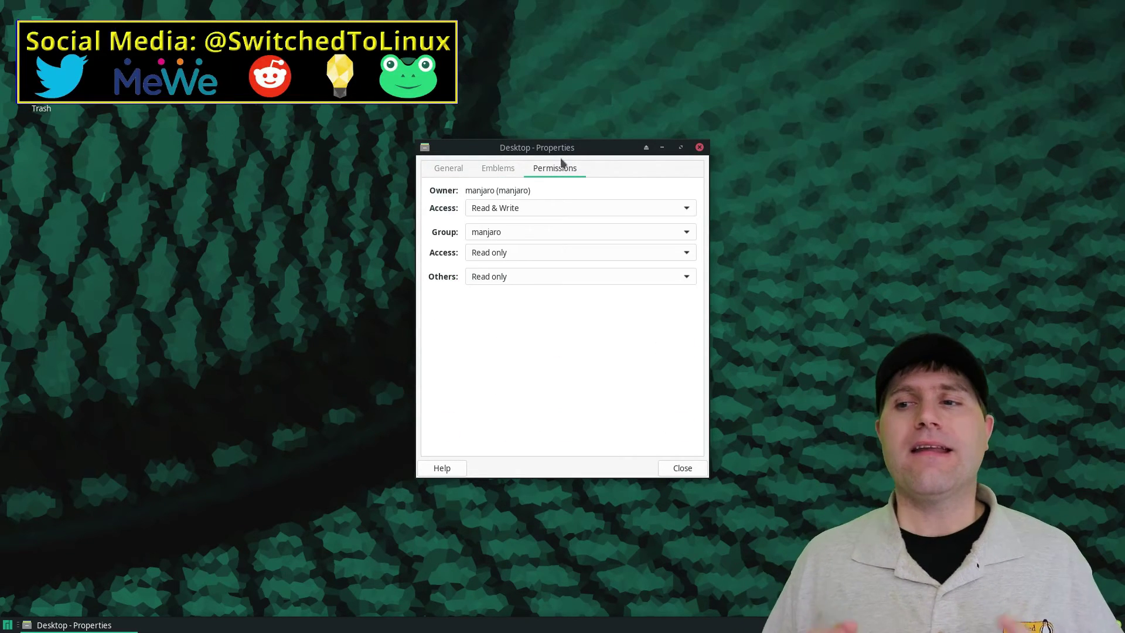
{"action": "left_click", "coordinate": [498, 170]}
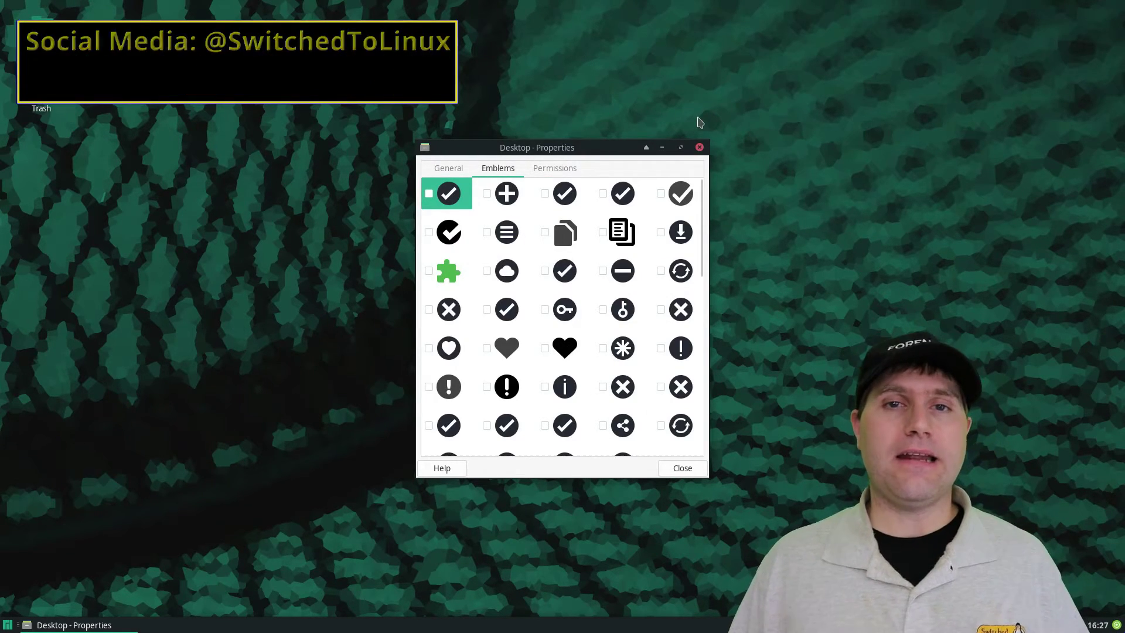
- Close the Properties dialog, launch Htop via Whisker menu search 'ht', and peek at the terminal's File menu
{"action": "left_click", "coordinate": [700, 147]}
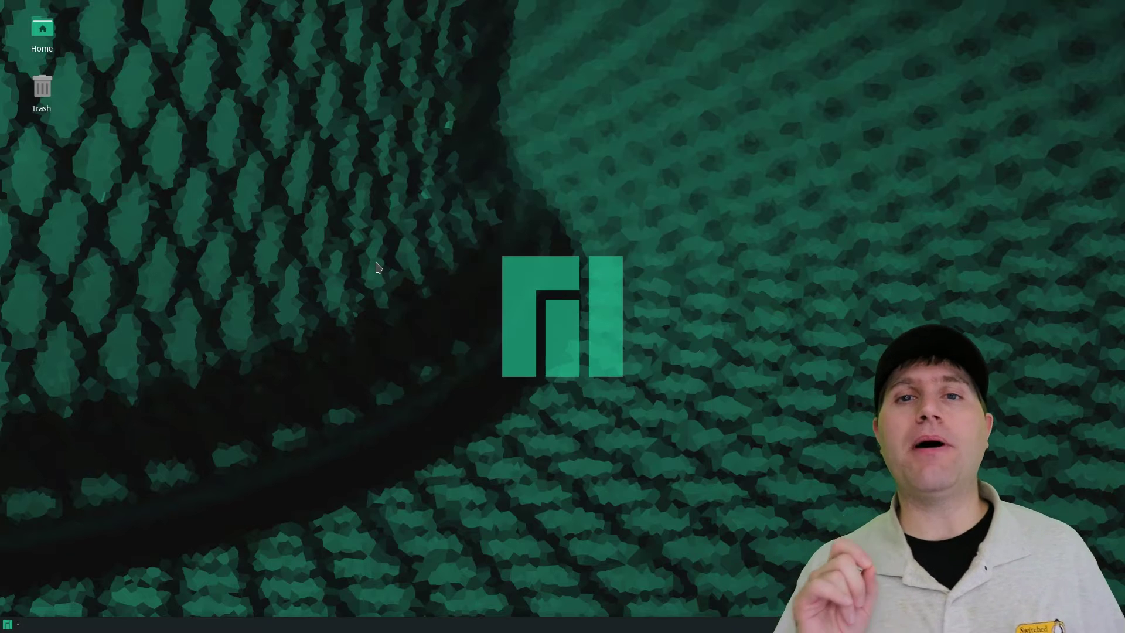
{"action": "left_click", "coordinate": [7, 625]}
{"action": "type", "text": "ht"}
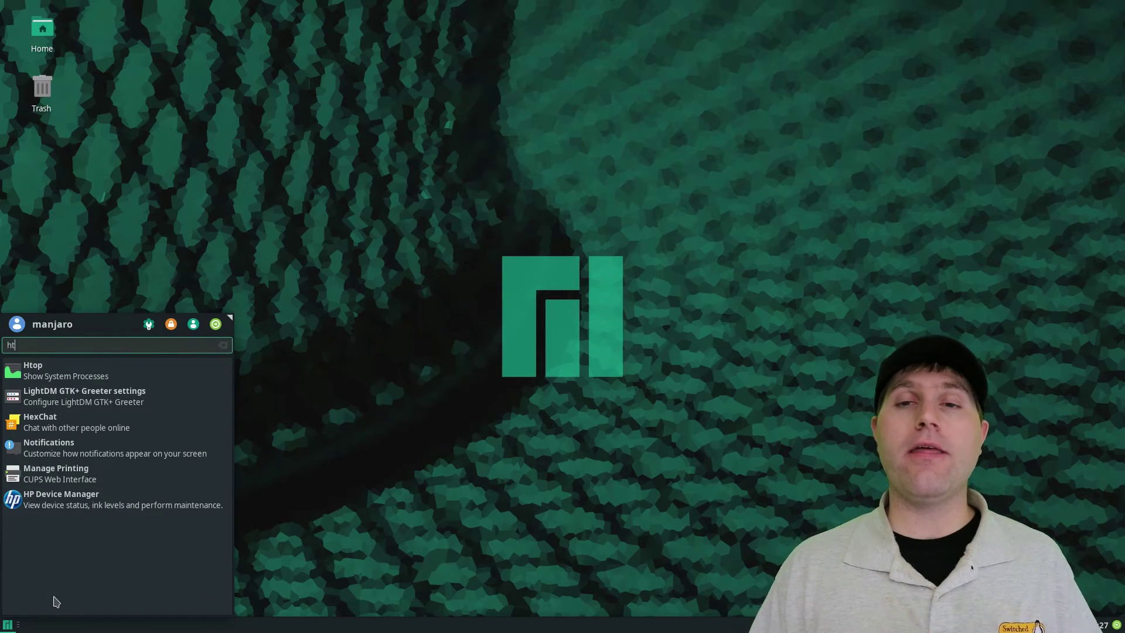
{"action": "left_click", "coordinate": [155, 374]}
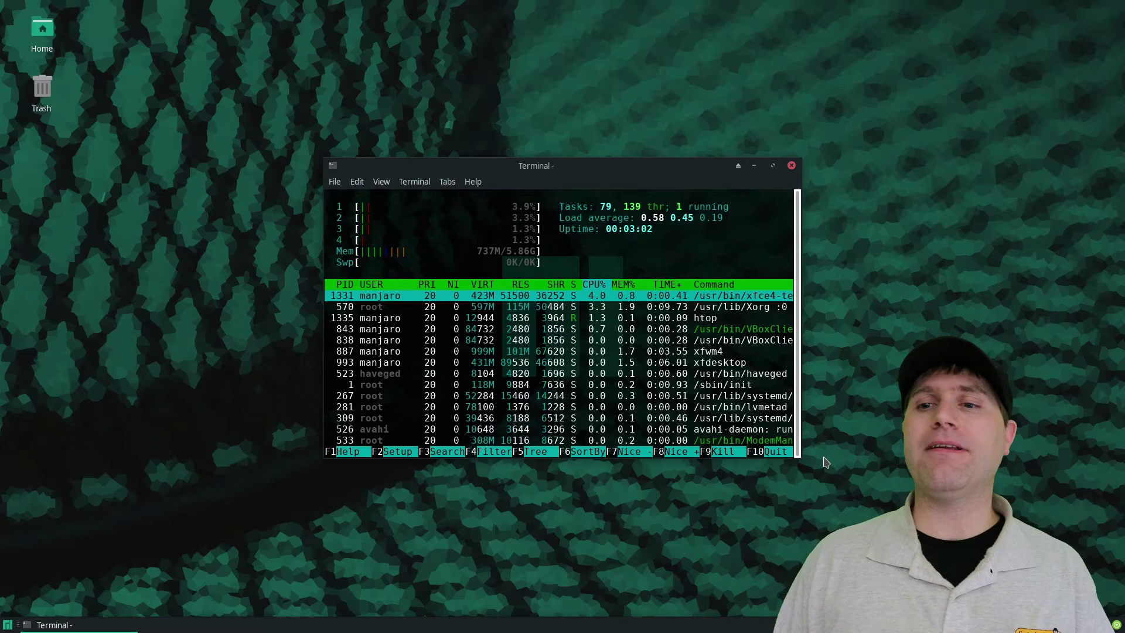
{"action": "key", "text": "F10"}
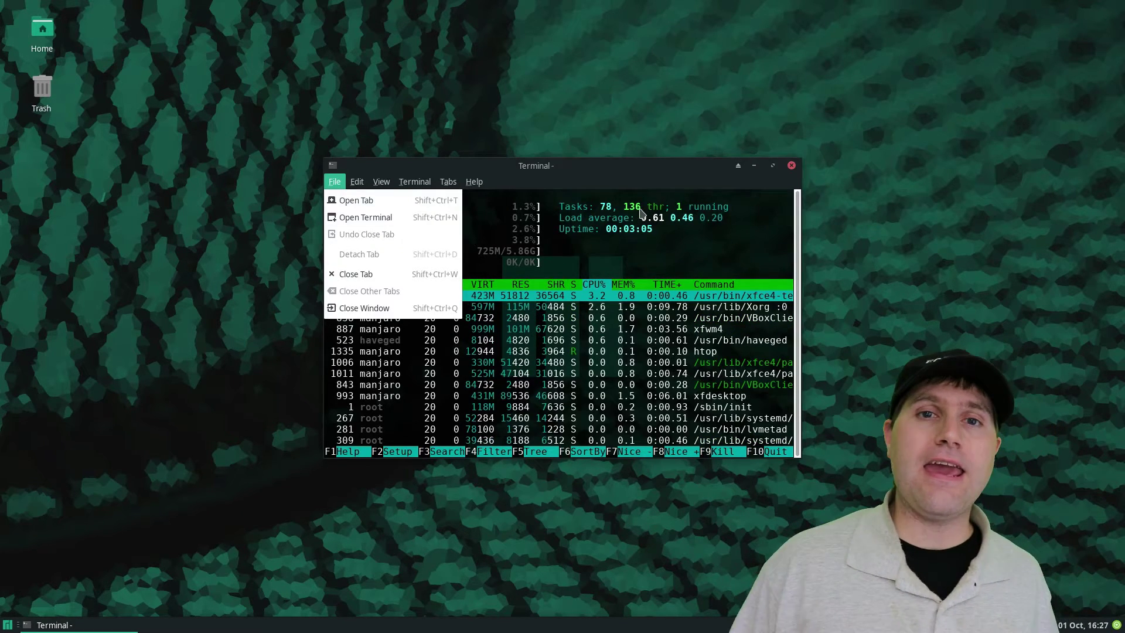
{"action": "key", "text": "Escape"}
- Close the htop terminal, open Settings Manager from the menu, and look at About Me without saving
{"action": "left_click", "coordinate": [791, 165]}
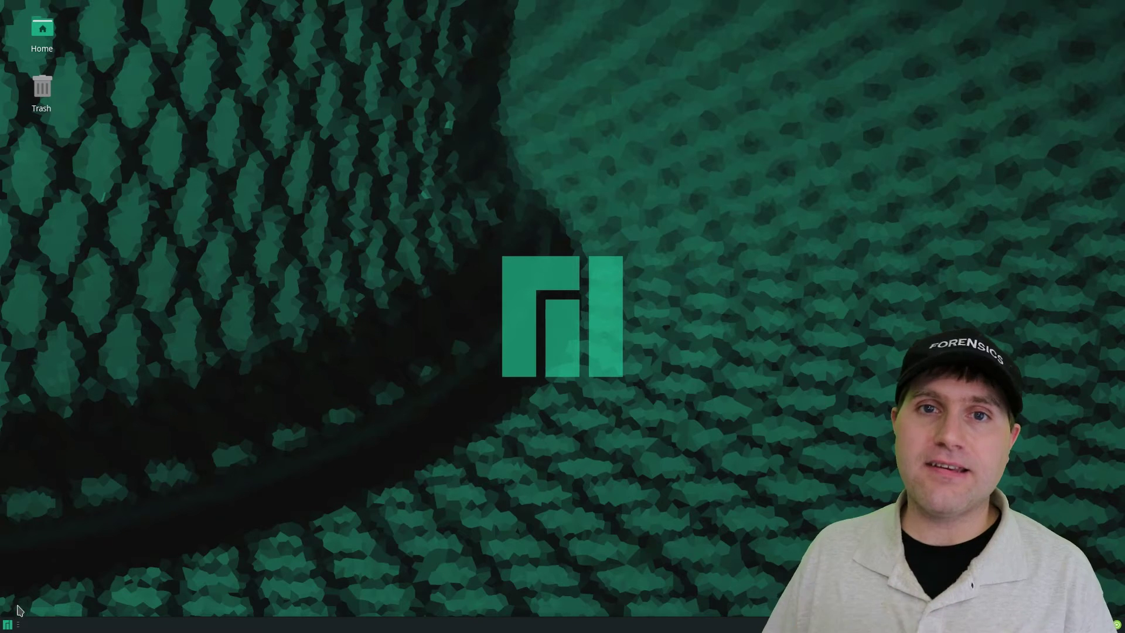
{"action": "left_click", "coordinate": [8, 629]}
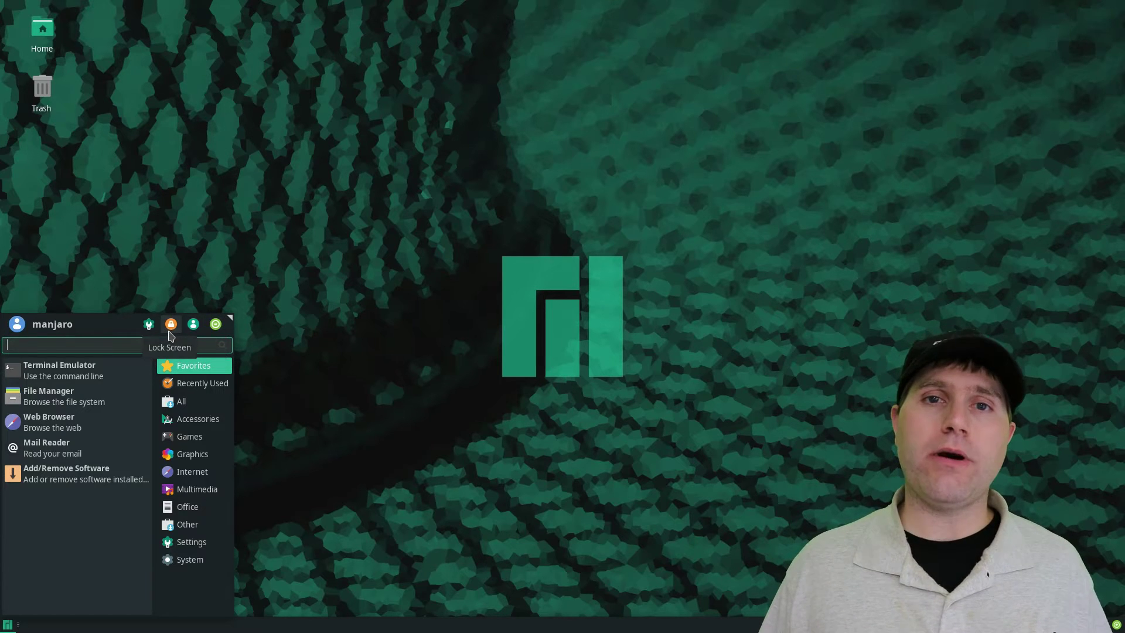
{"action": "left_click", "coordinate": [149, 324]}
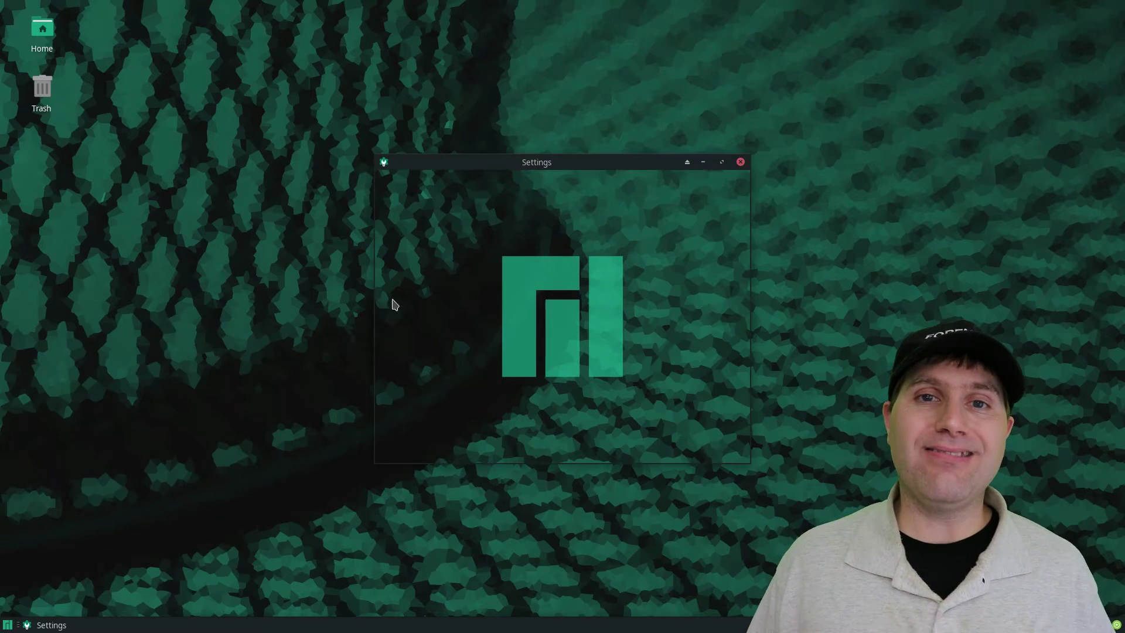
{"action": "left_click_drag", "start_coordinate": [589, 162], "coordinate": [612, 102]}
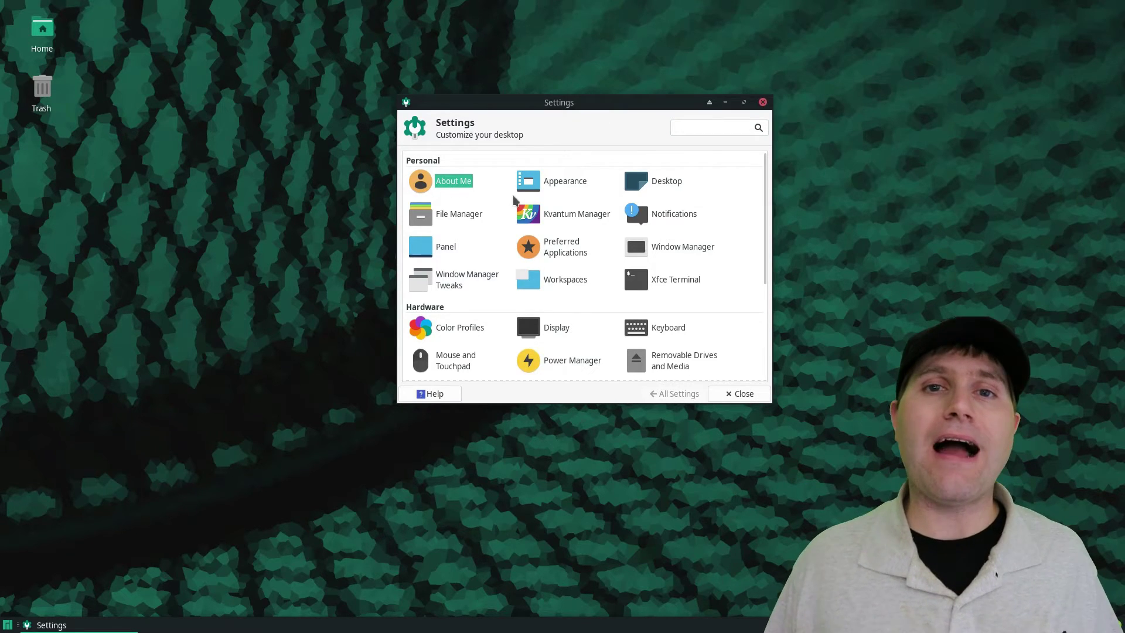
{"action": "left_click", "coordinate": [457, 197]}
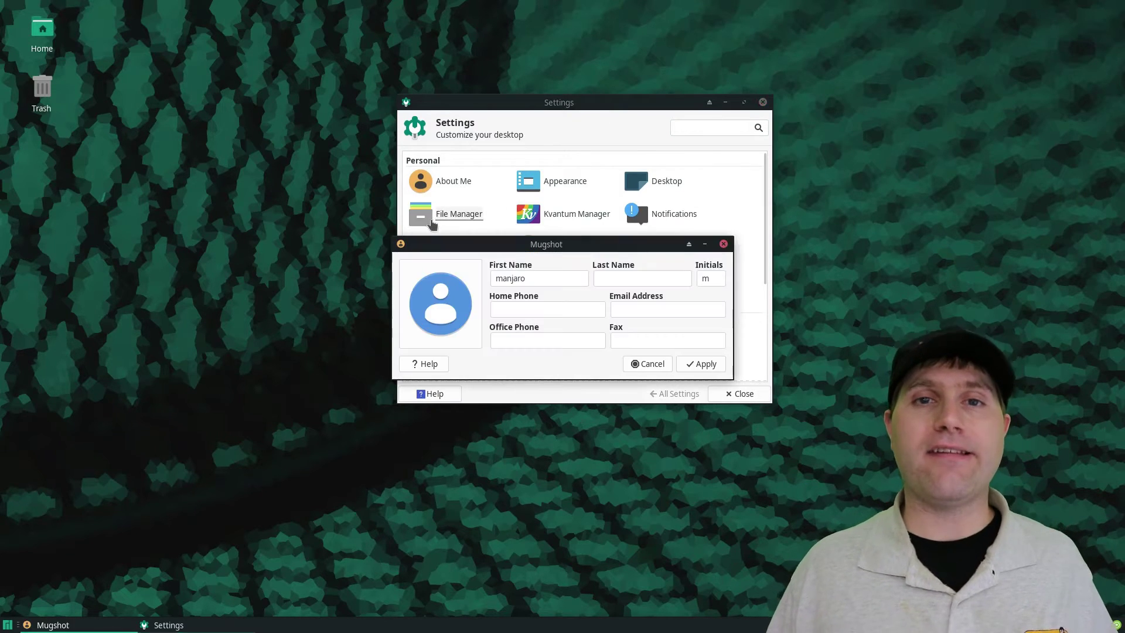
{"action": "left_click", "coordinate": [651, 364]}
- In Appearance, try the Mist, Raleigh and Redmond styles, returning to Matcha-sea
{"action": "left_click", "coordinate": [566, 181]}
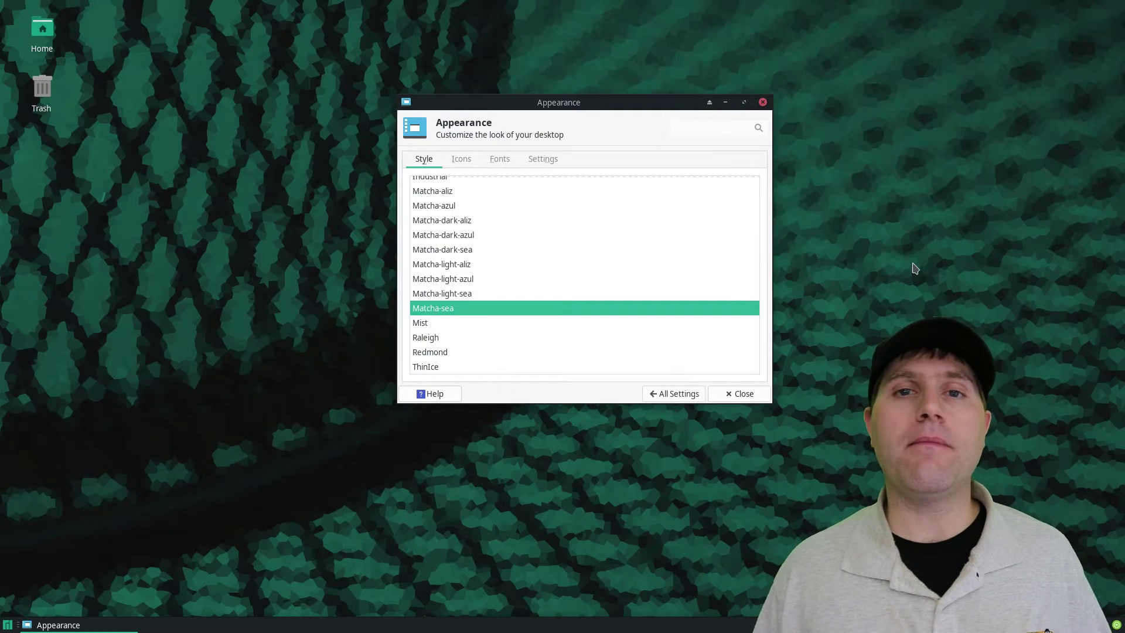
{"action": "left_click", "coordinate": [458, 320]}
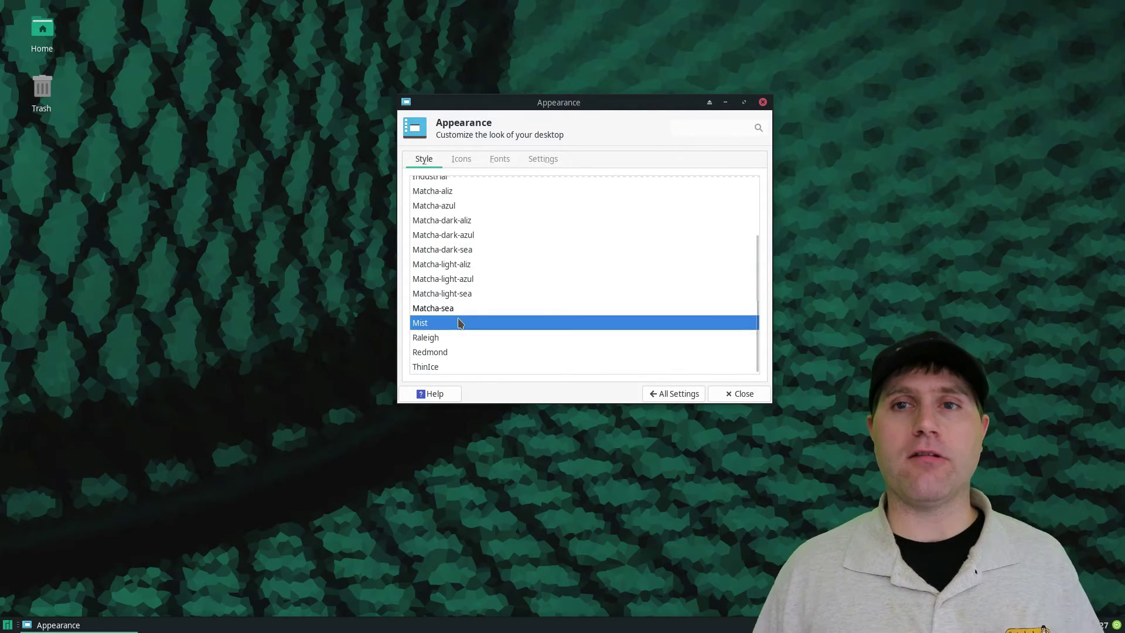
{"action": "left_click", "coordinate": [443, 334]}
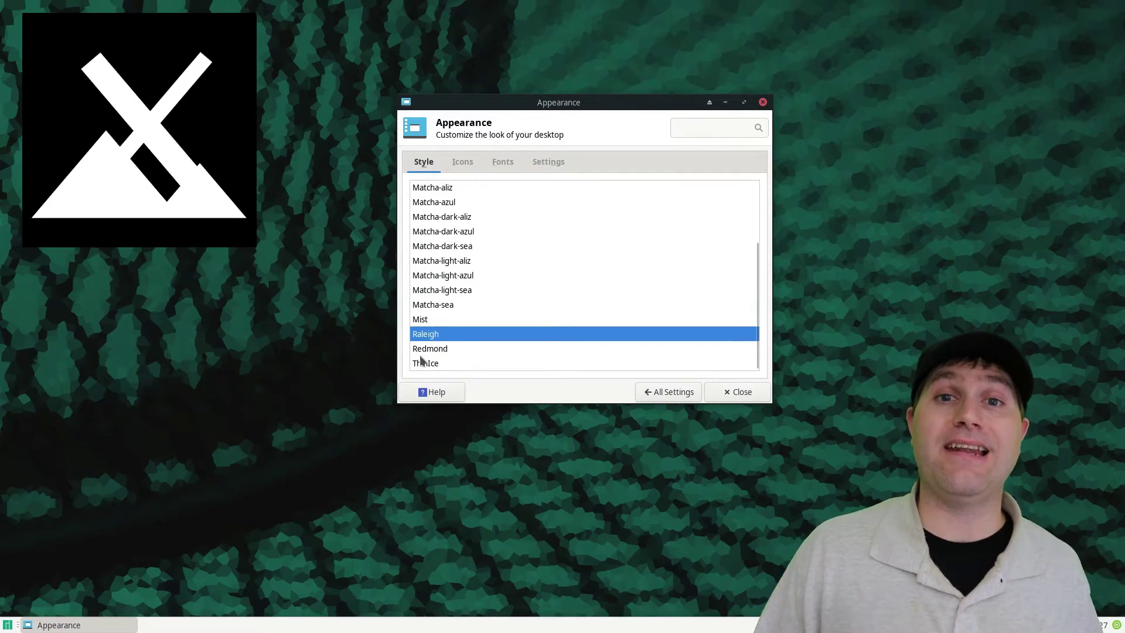
{"action": "left_click", "coordinate": [421, 352]}
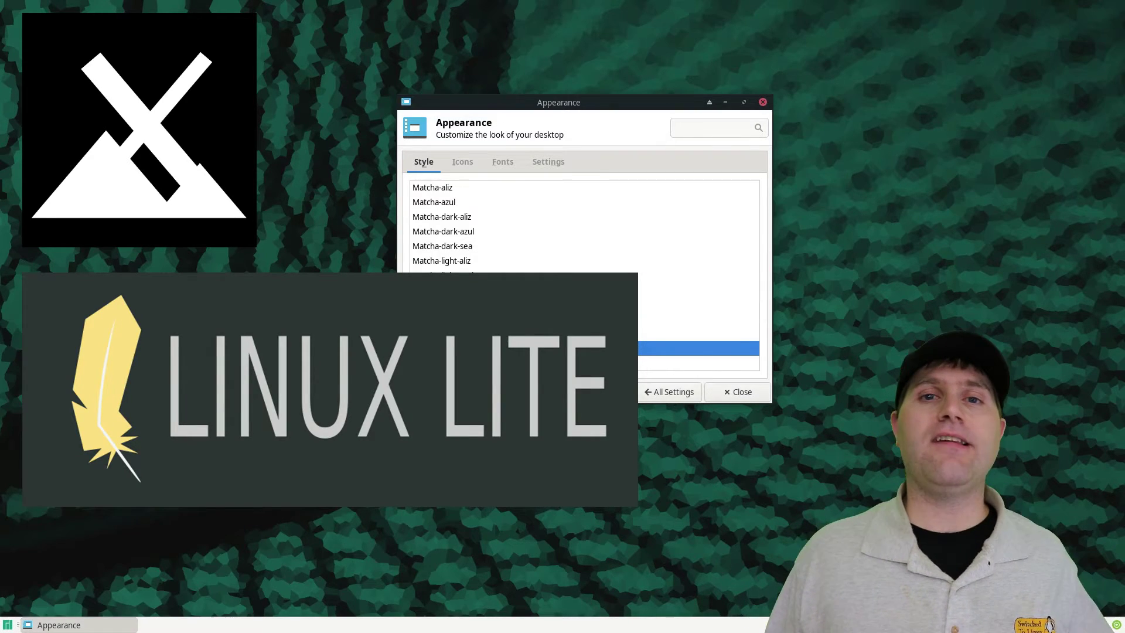
{"action": "left_click", "coordinate": [445, 308]}
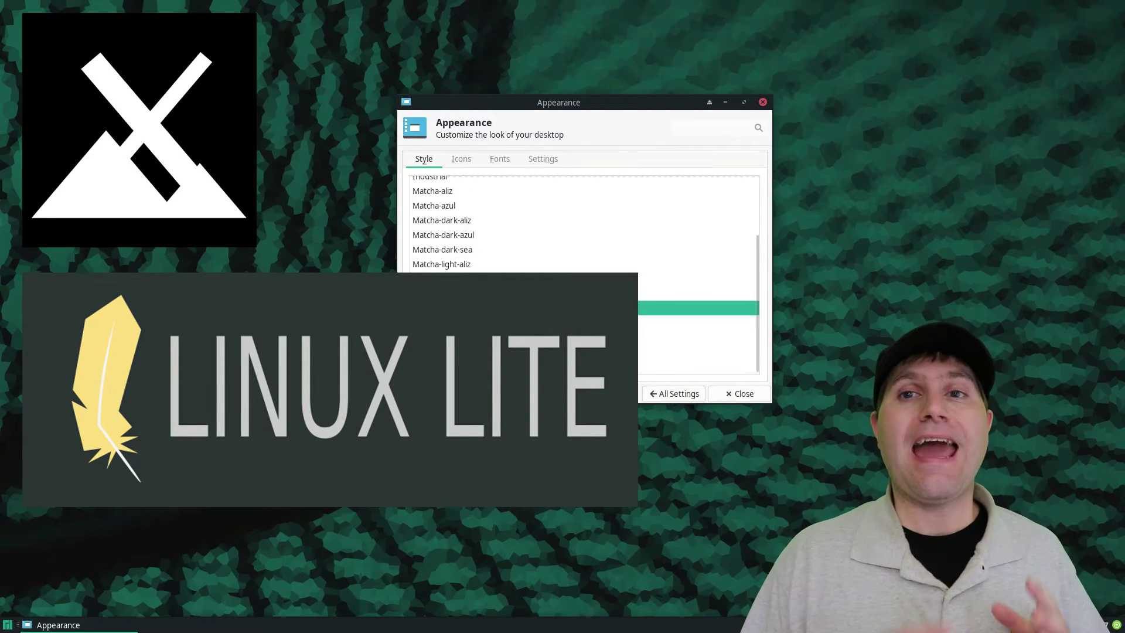
{"action": "left_click", "coordinate": [446, 278]}
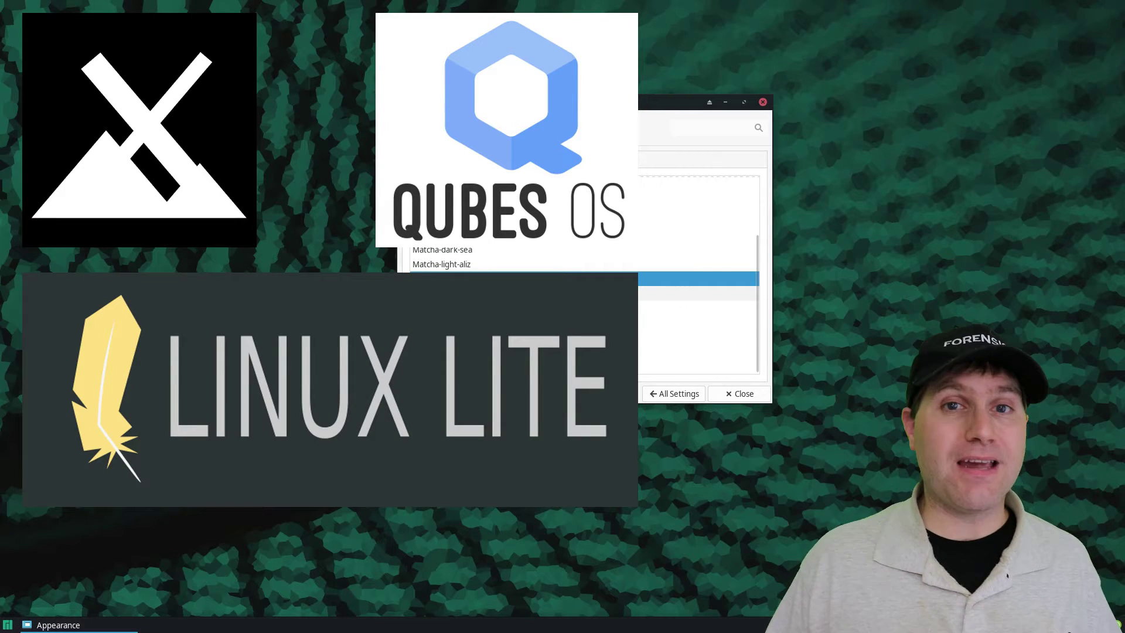
{"action": "left_click", "coordinate": [445, 293]}
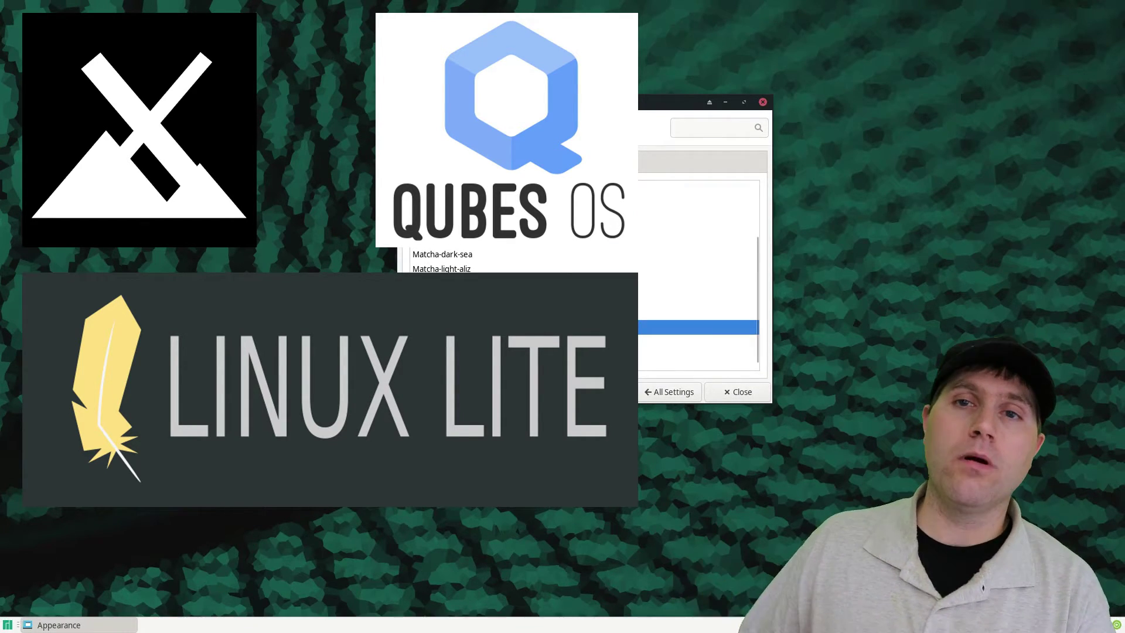
- Preview ePapirus, GNOME, HighContrast and Papirus variants as icon themes, keeping Papirus-Maia
{"action": "left_click", "coordinate": [454, 161]}
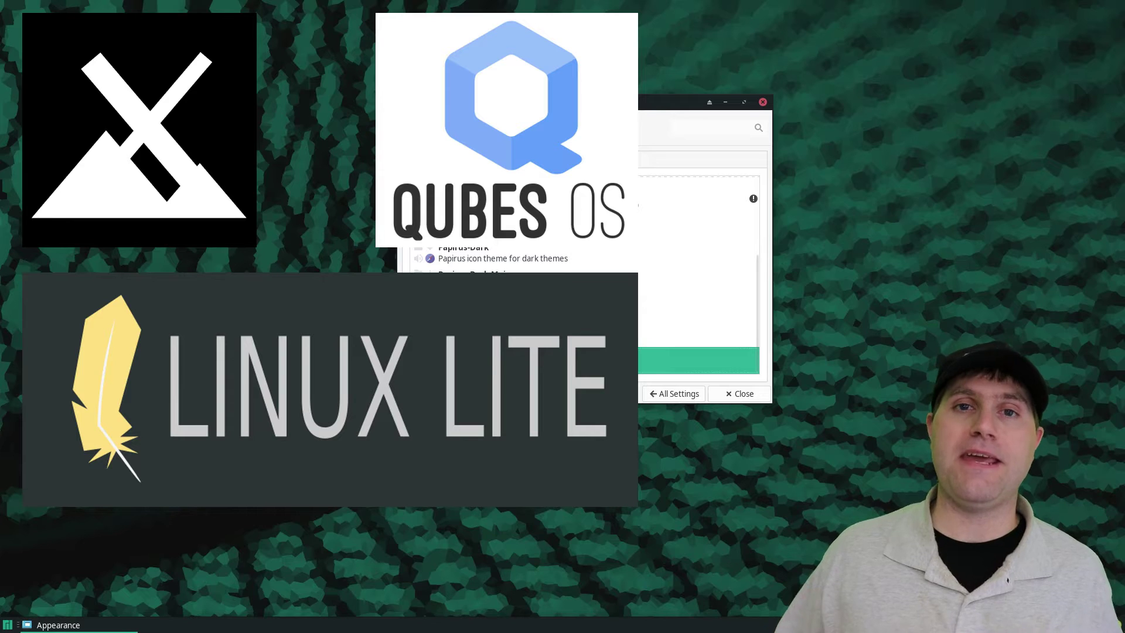
{"action": "scroll", "coordinate": [529, 255], "scroll_direction": "up", "scroll_amount": 3}
{"action": "left_click", "coordinate": [529, 255]}
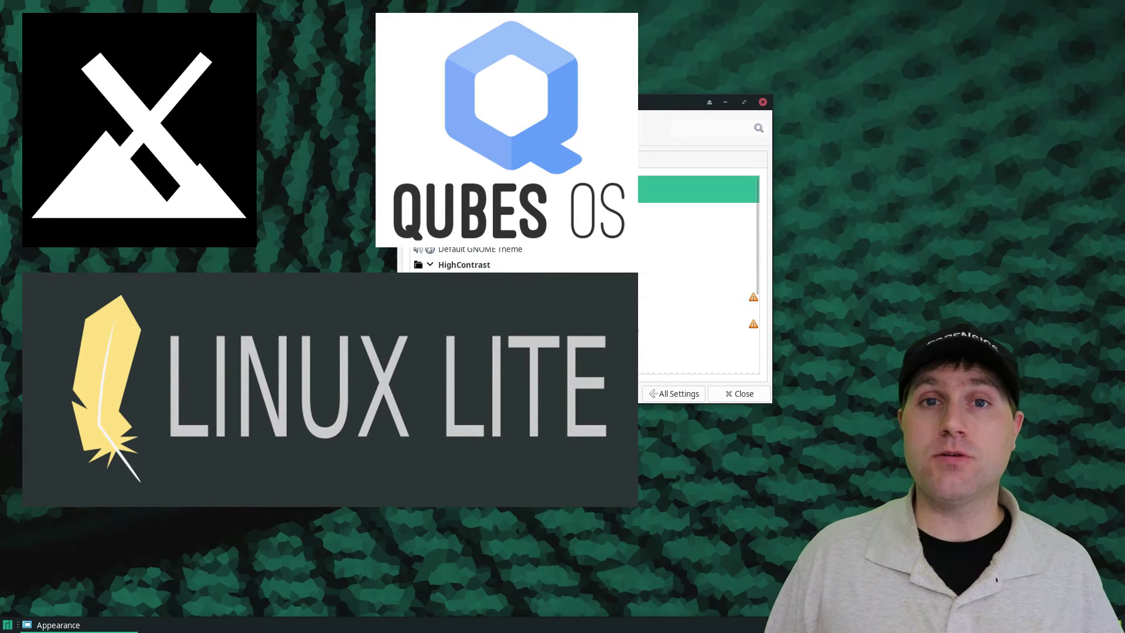
{"action": "left_click", "coordinate": [463, 217]}
{"action": "left_click", "coordinate": [466, 247]}
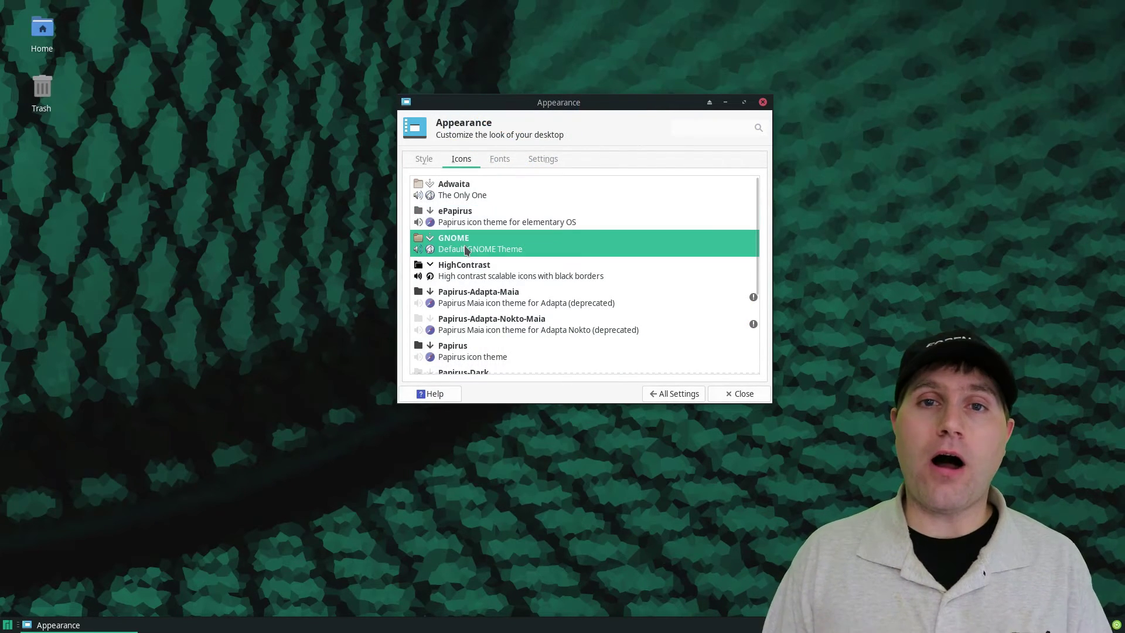
{"action": "left_click", "coordinate": [466, 270]}
{"action": "scroll", "coordinate": [466, 264], "scroll_direction": "down", "scroll_amount": 5}
{"action": "left_click", "coordinate": [464, 307]}
{"action": "left_click", "coordinate": [458, 366]}
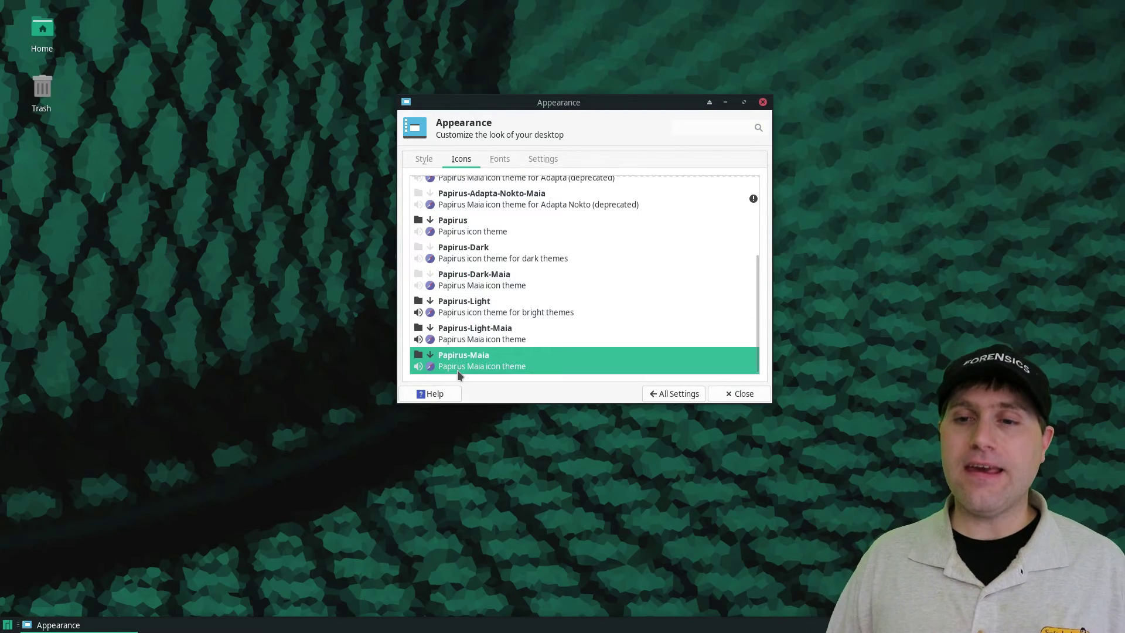
{"action": "left_click", "coordinate": [463, 333]}
{"action": "left_click", "coordinate": [486, 300]}
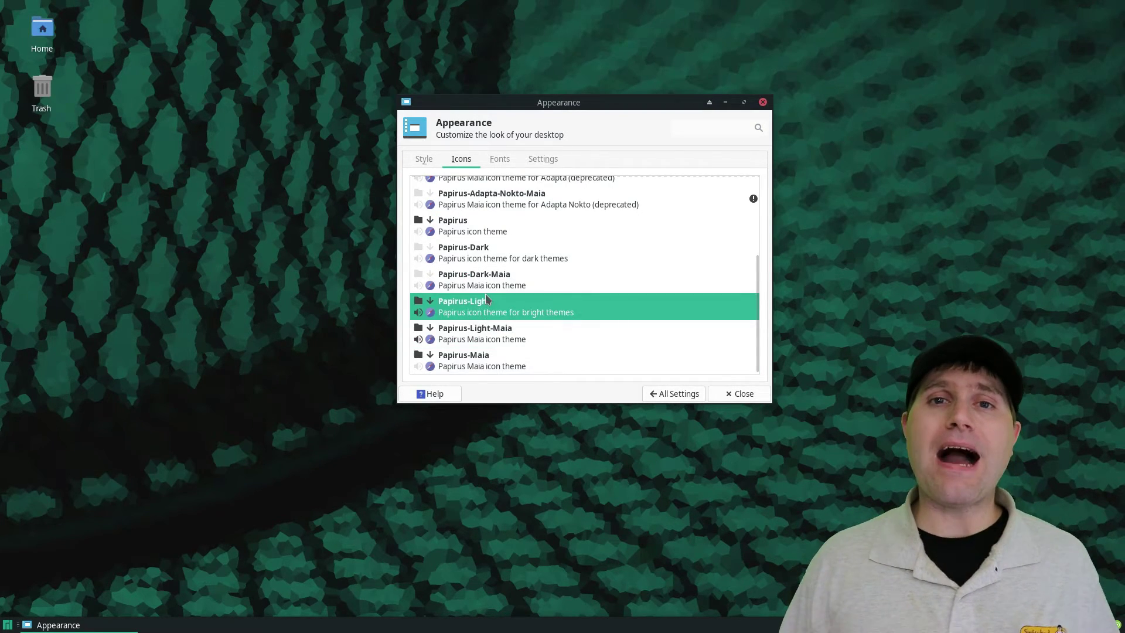
{"action": "left_click", "coordinate": [477, 279]}
{"action": "left_click", "coordinate": [466, 359]}
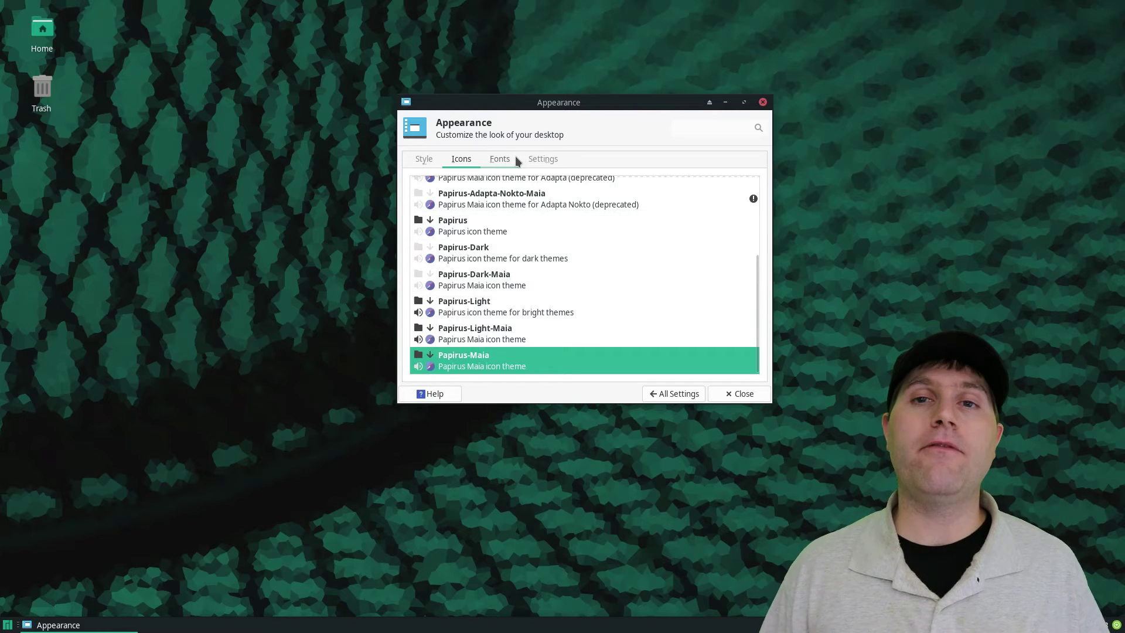
- Review the Fonts and Settings tabs, keeping Icons as the toolbar style, and open Window Scaling
{"action": "left_click", "coordinate": [500, 159]}
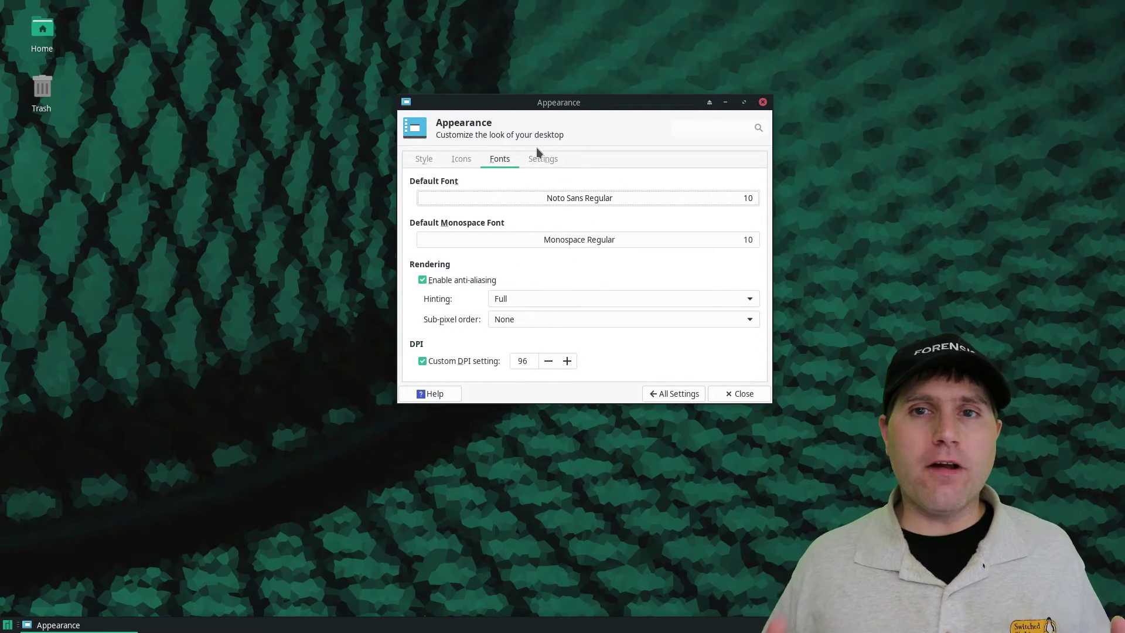
{"action": "left_click", "coordinate": [537, 154]}
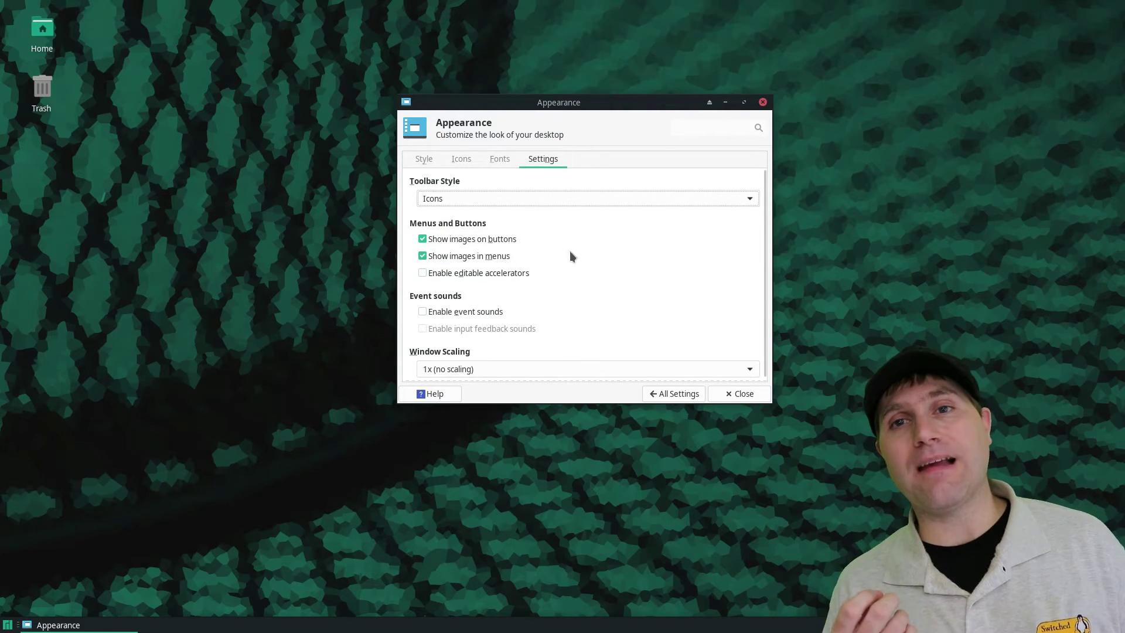
{"action": "left_click", "coordinate": [613, 199]}
{"action": "left_click", "coordinate": [613, 199]}
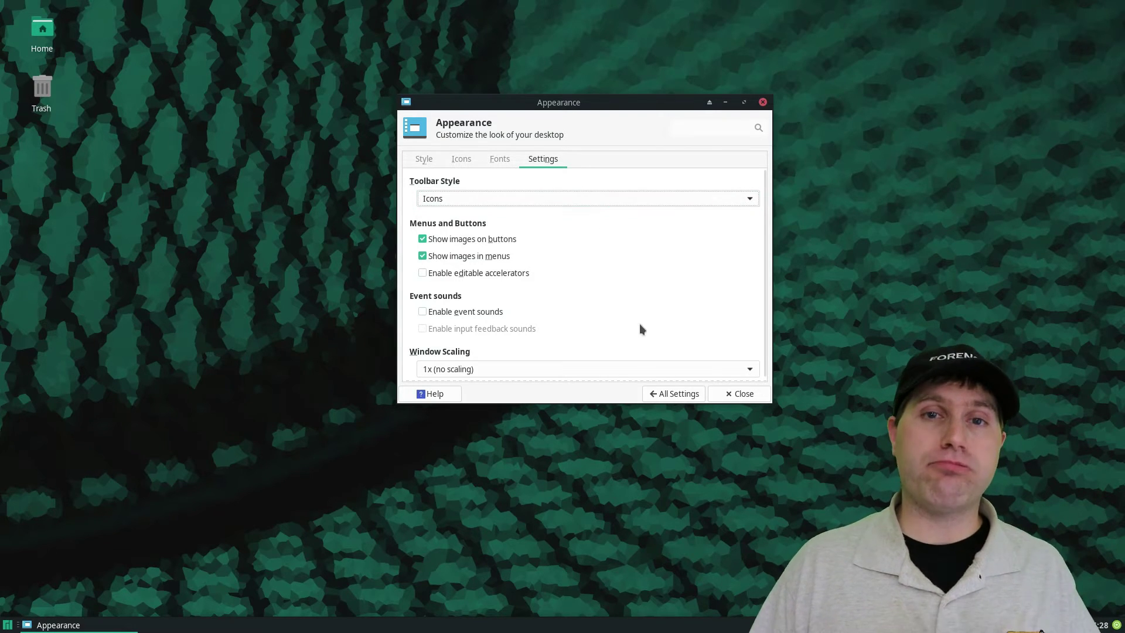
{"action": "scroll", "coordinate": [641, 323], "scroll_direction": "down", "scroll_amount": 1}
{"action": "left_click", "coordinate": [635, 364]}
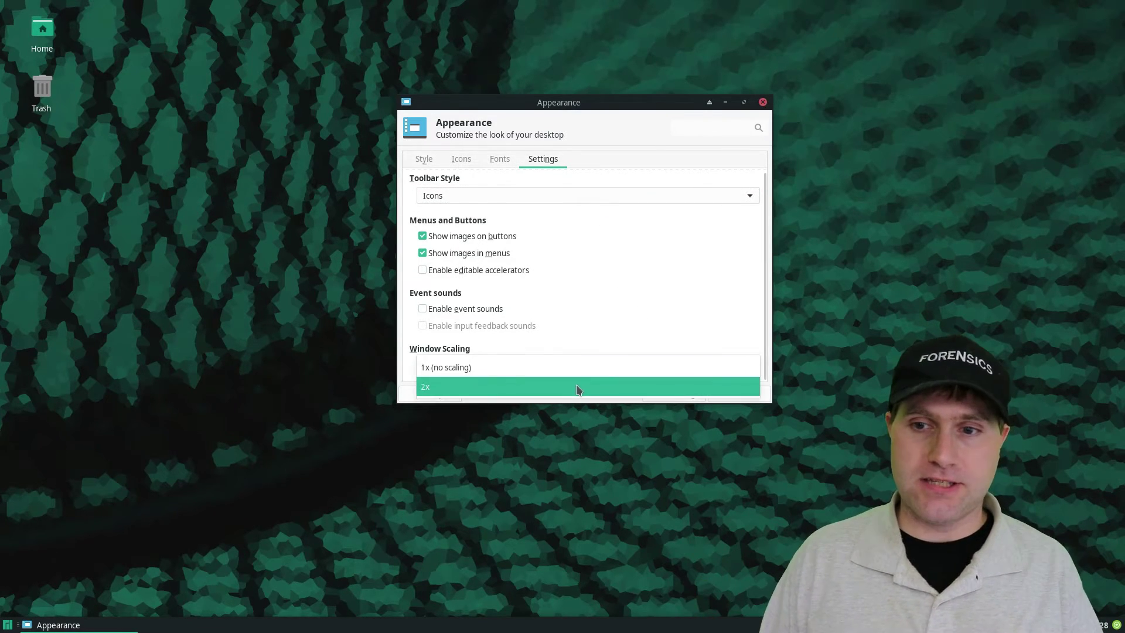
- Apply 2x window scaling and close the enlarged Appearance window
{"action": "left_click", "coordinate": [575, 386]}
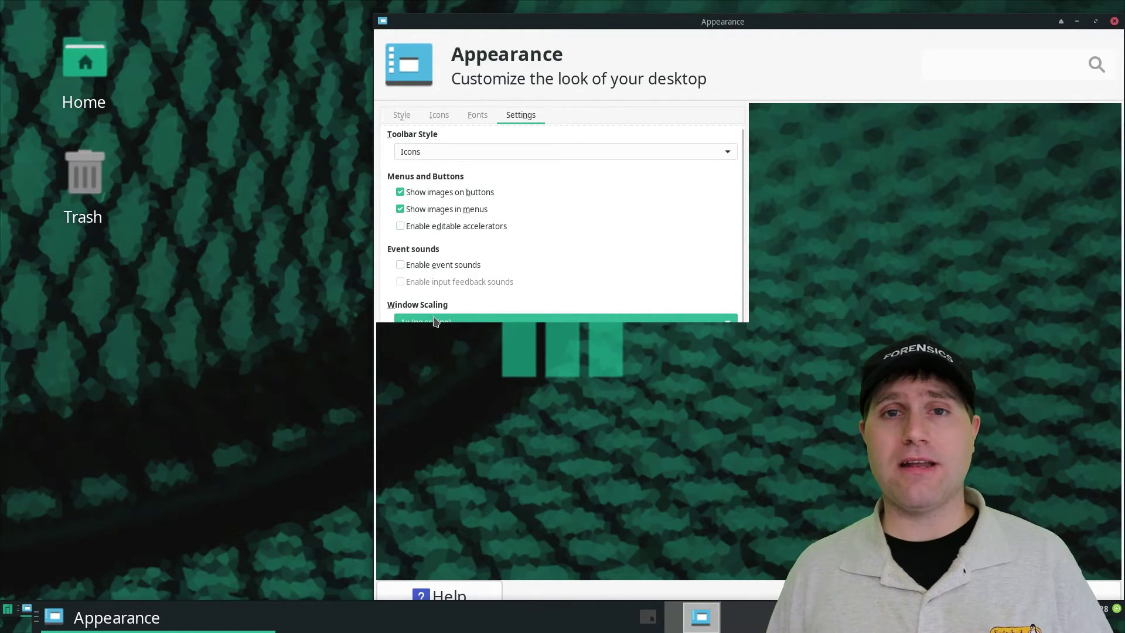
{"action": "left_click_drag", "start_coordinate": [967, 5], "coordinate": [859, 17]}
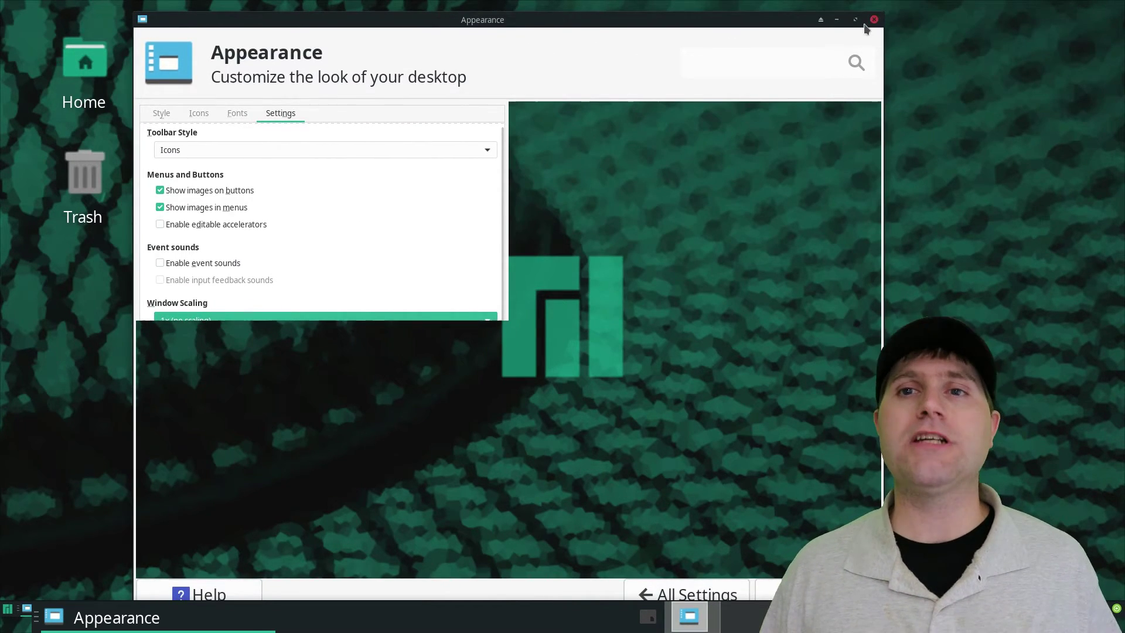
{"action": "left_click", "coordinate": [874, 20]}
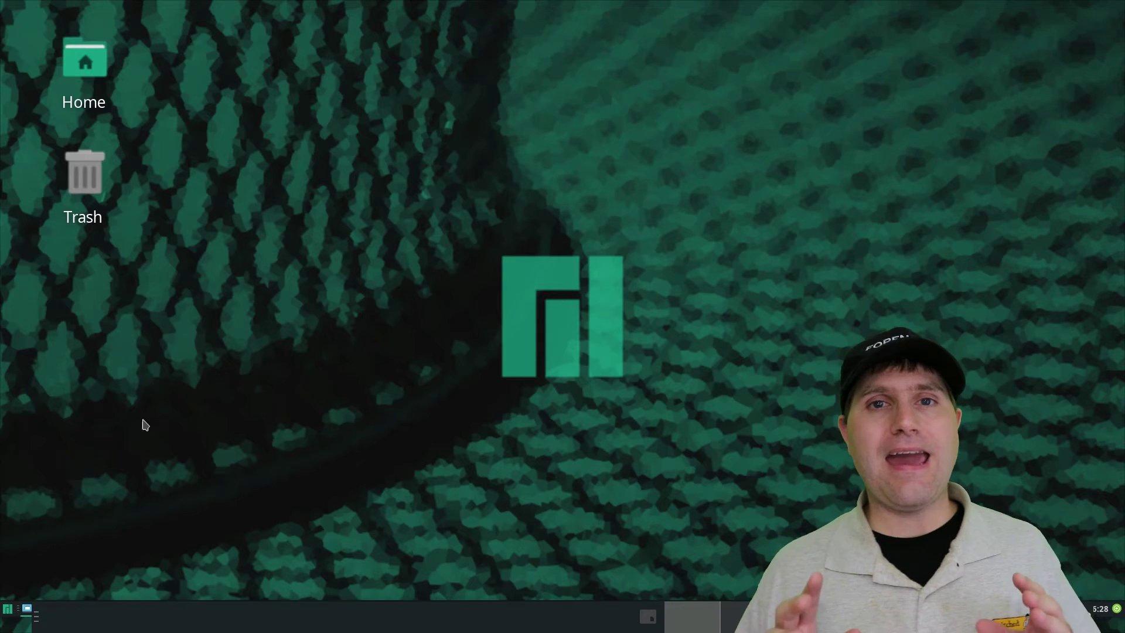
- Reopen Appearance from Settings Manager, restore 1x (no scaling), and close it
{"action": "key", "text": "super"}
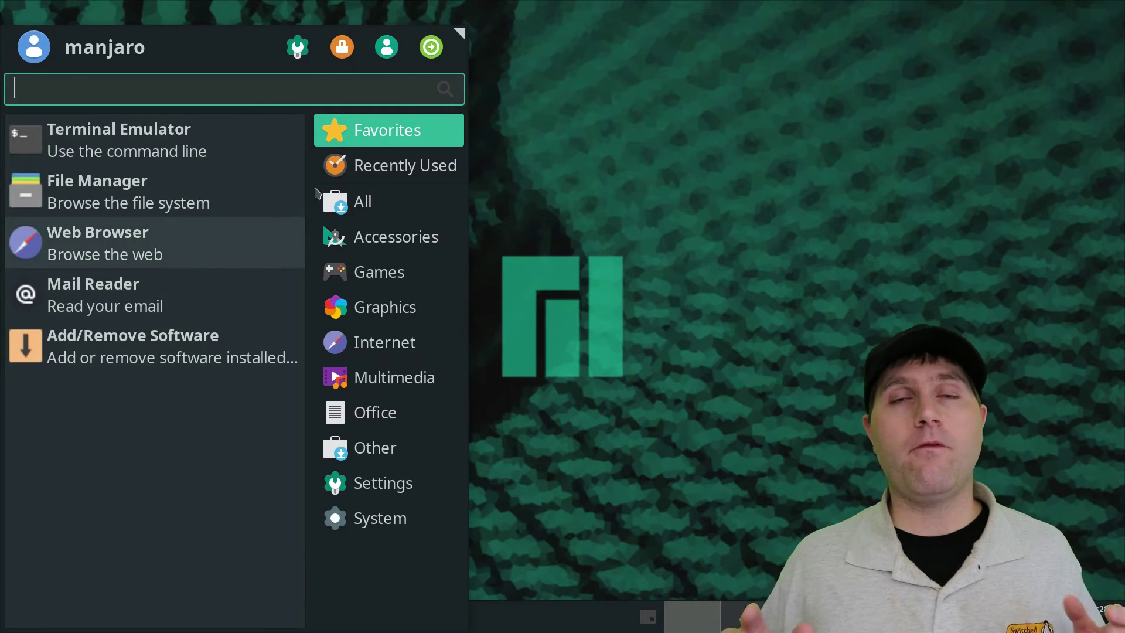
{"action": "left_click", "coordinate": [298, 47]}
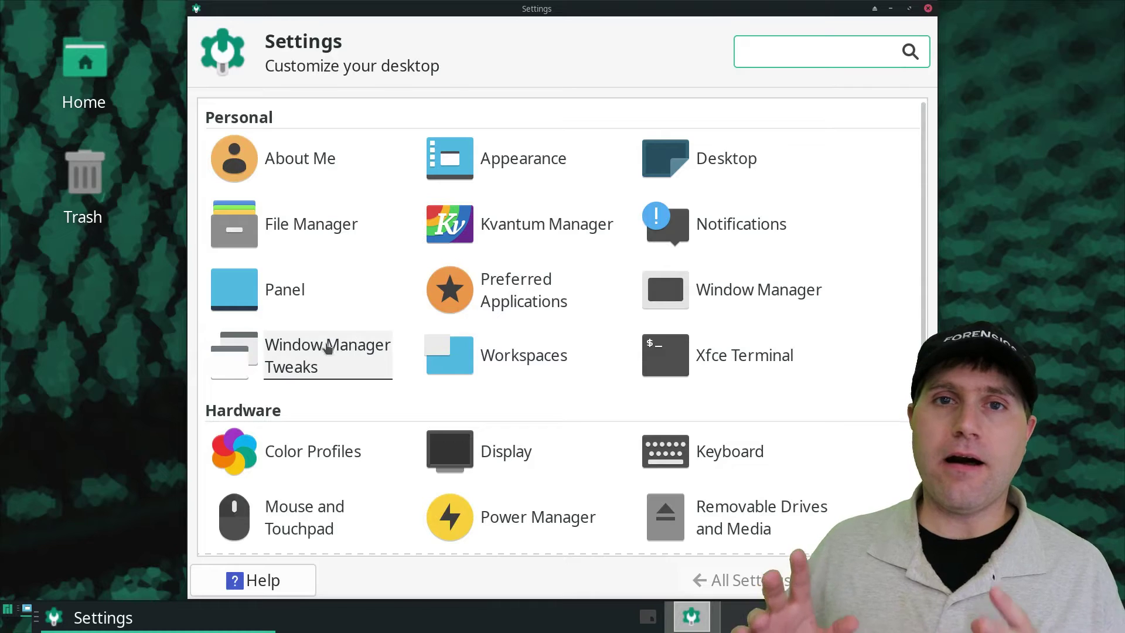
{"action": "left_click", "coordinate": [551, 156]}
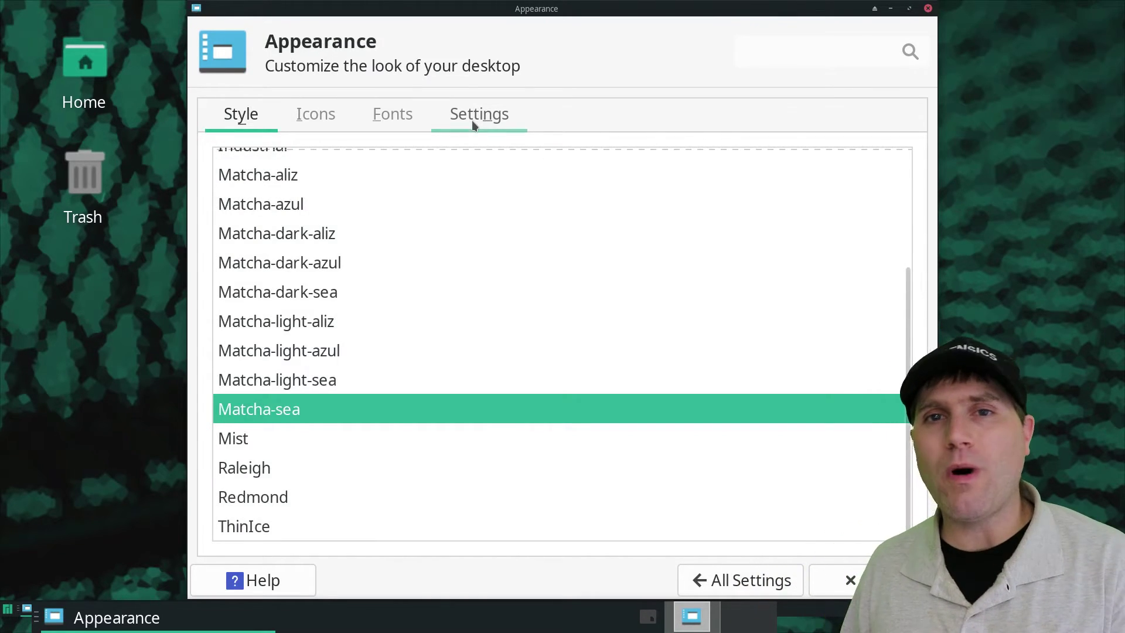
{"action": "left_click", "coordinate": [472, 121]}
{"action": "scroll", "coordinate": [381, 433], "scroll_direction": "down", "scroll_amount": 1}
{"action": "left_click", "coordinate": [424, 526]}
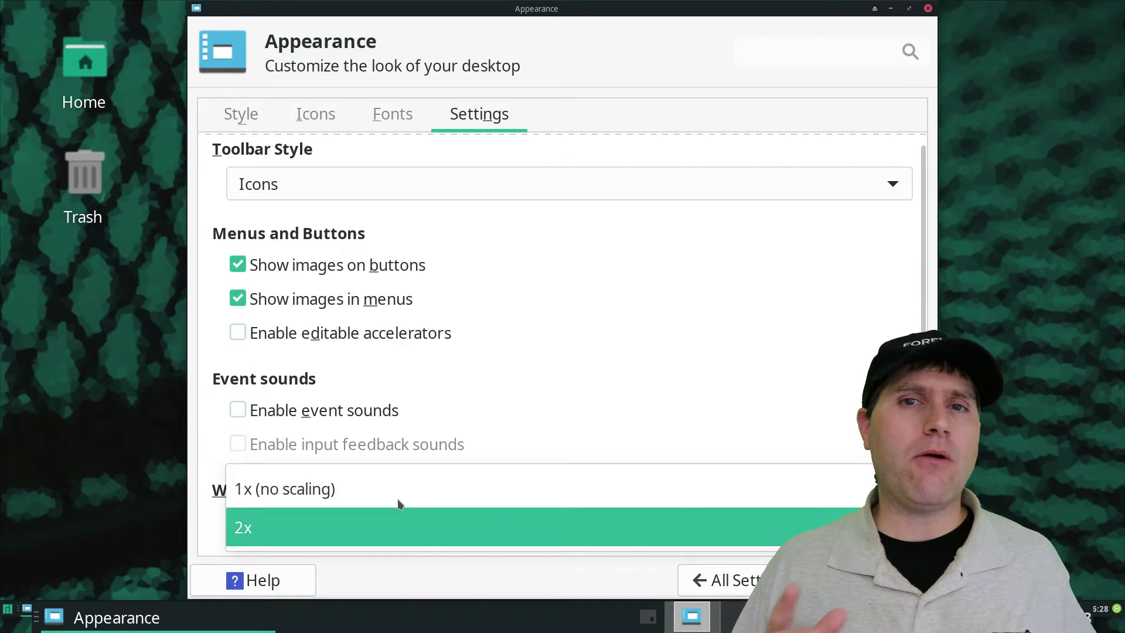
{"action": "left_click", "coordinate": [431, 498]}
{"action": "left_click", "coordinate": [534, 298]}
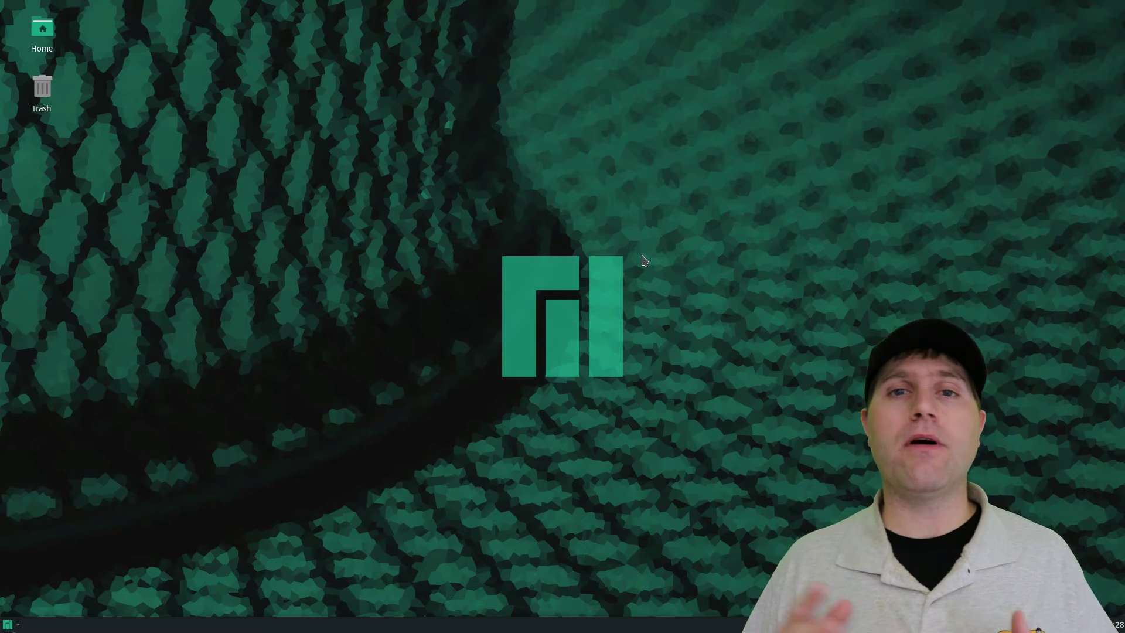
- Open Settings Manager, look at Desktop's Menus and Icons tabs, then return to All Settings
{"action": "left_click", "coordinate": [8, 624]}
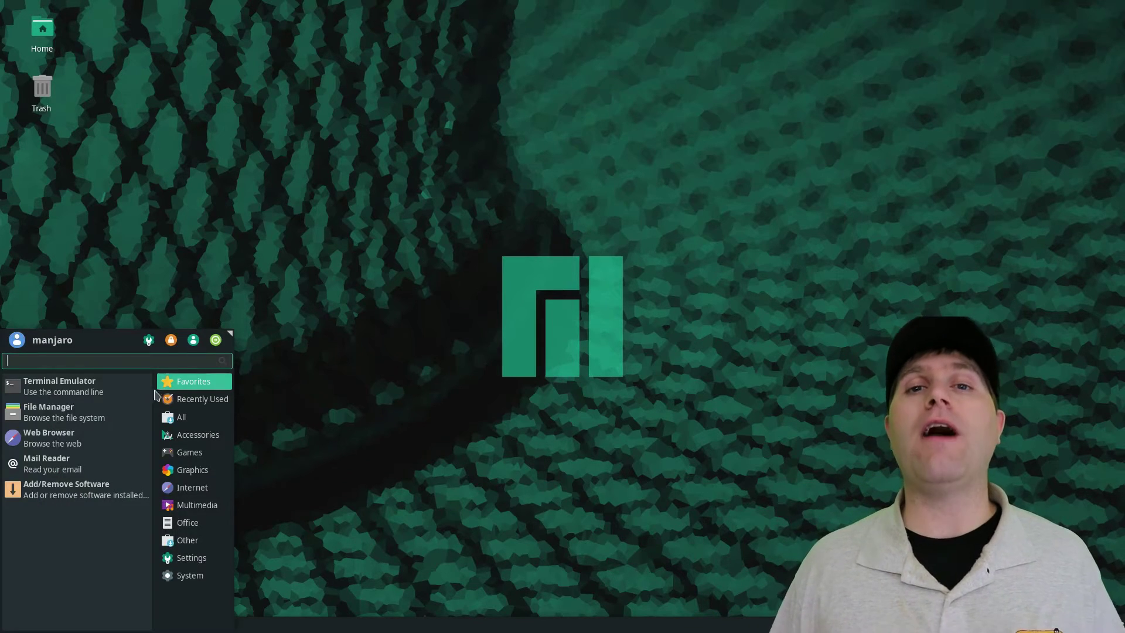
{"action": "left_click", "coordinate": [149, 339]}
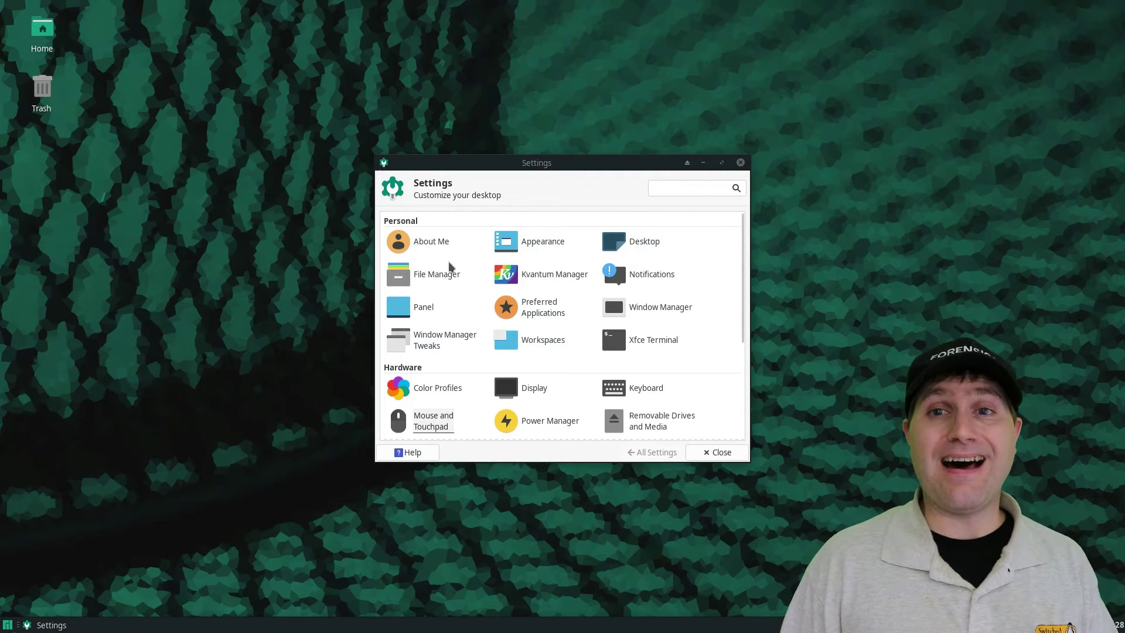
{"action": "left_click", "coordinate": [643, 241]}
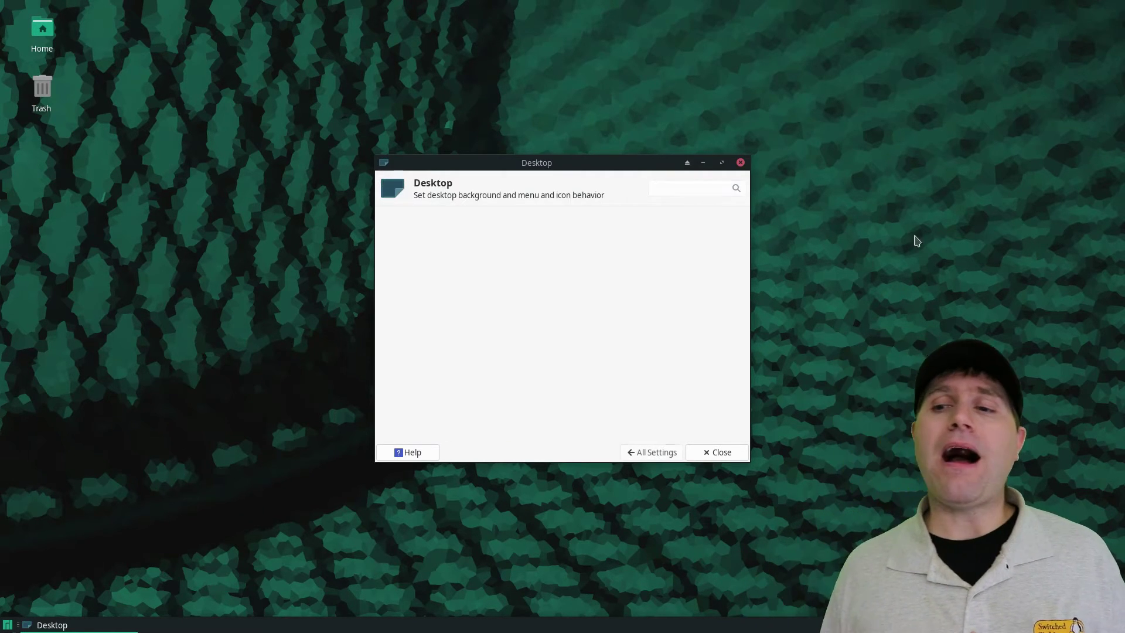
{"action": "left_click", "coordinate": [466, 219]}
{"action": "left_click", "coordinate": [516, 218]}
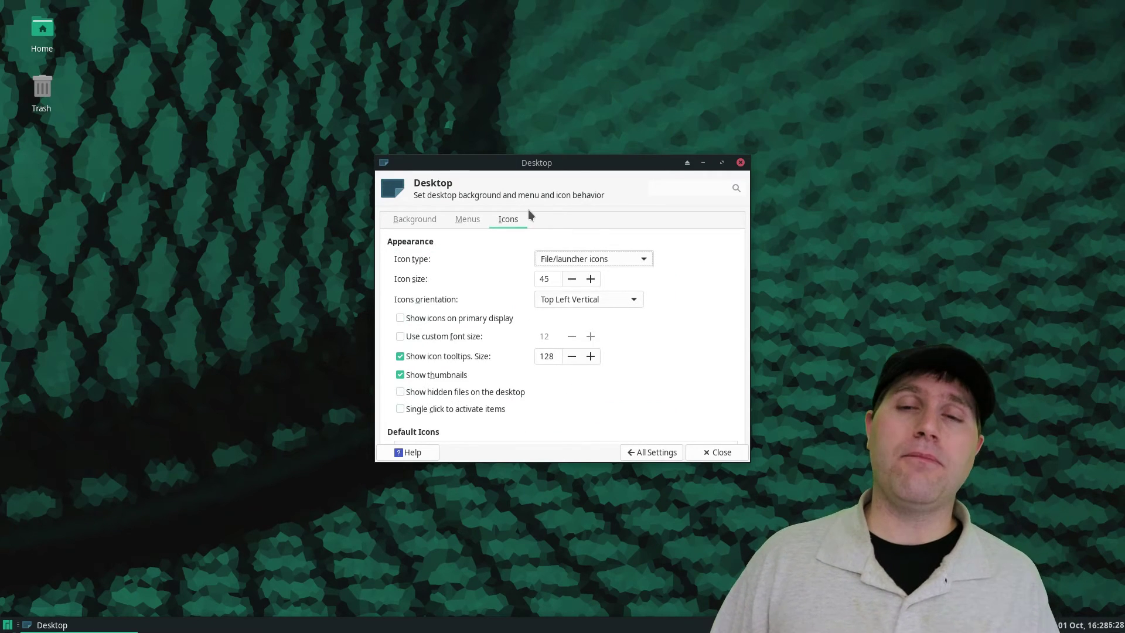
{"action": "left_click", "coordinate": [652, 452]}
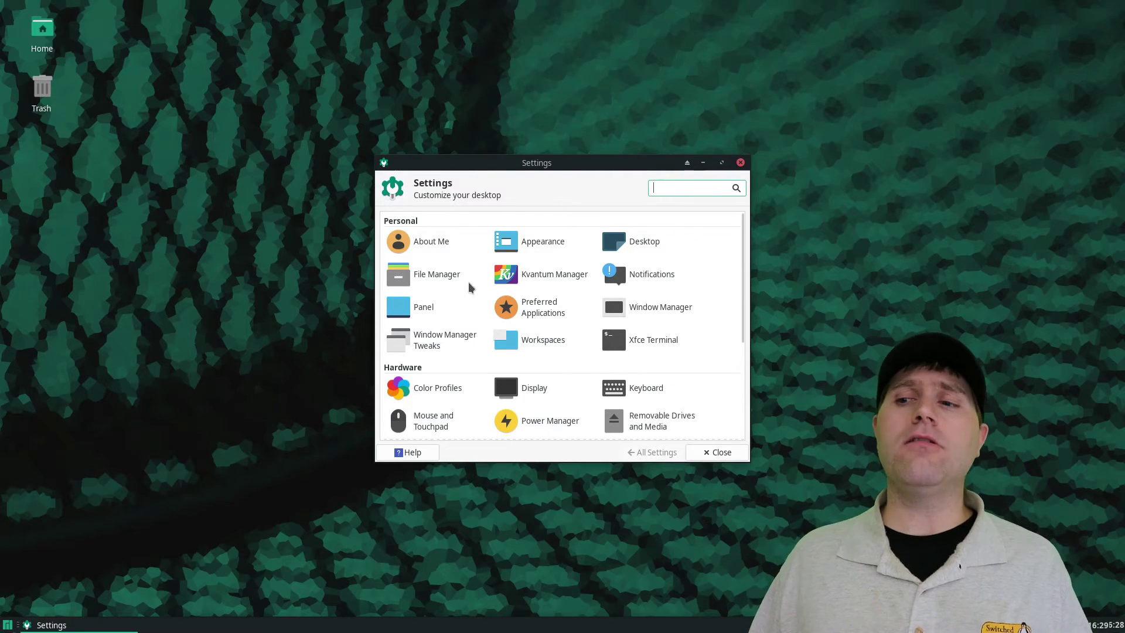
- Open File Manager preferences and go through the Side Pane, Behavior and Advanced tabs
{"action": "left_click", "coordinate": [444, 285]}
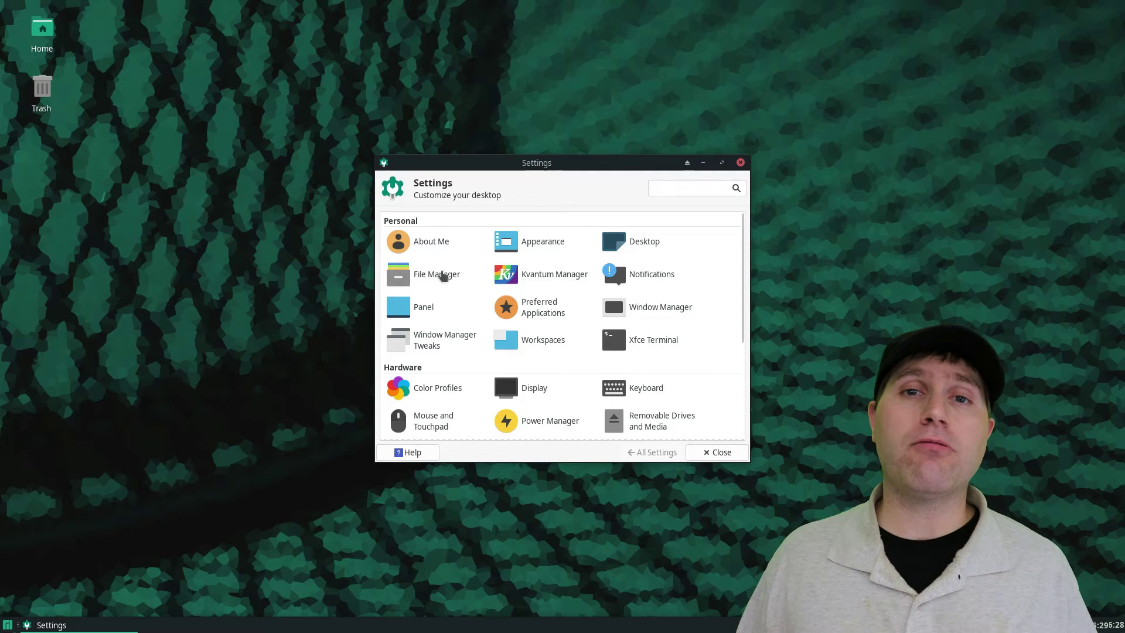
{"action": "left_click", "coordinate": [442, 280]}
{"action": "left_click", "coordinate": [531, 216]}
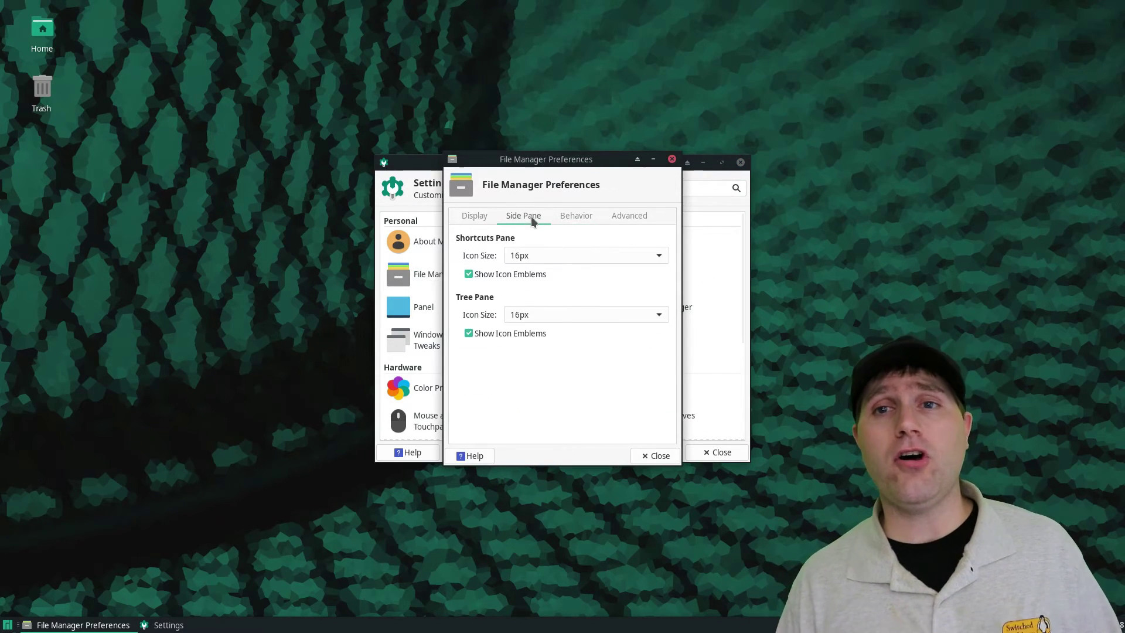
{"action": "left_click", "coordinate": [567, 218]}
{"action": "left_click", "coordinate": [630, 222]}
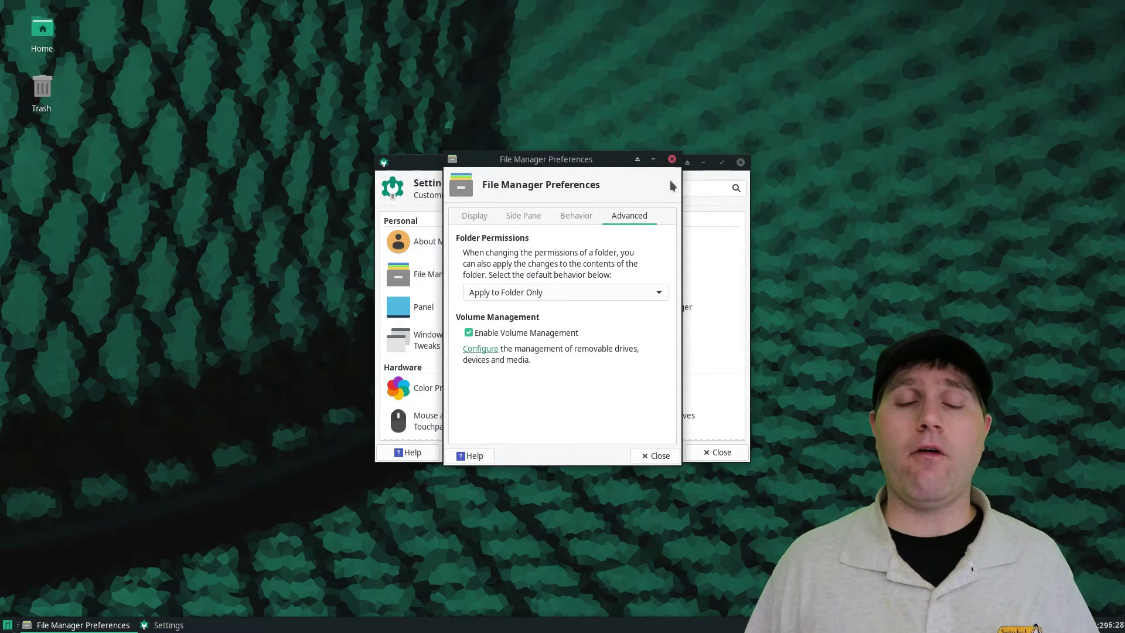
- Close File Manager preferences, check Kvantum Manager's active Matcha theme, and quit it
{"action": "left_click", "coordinate": [672, 159]}
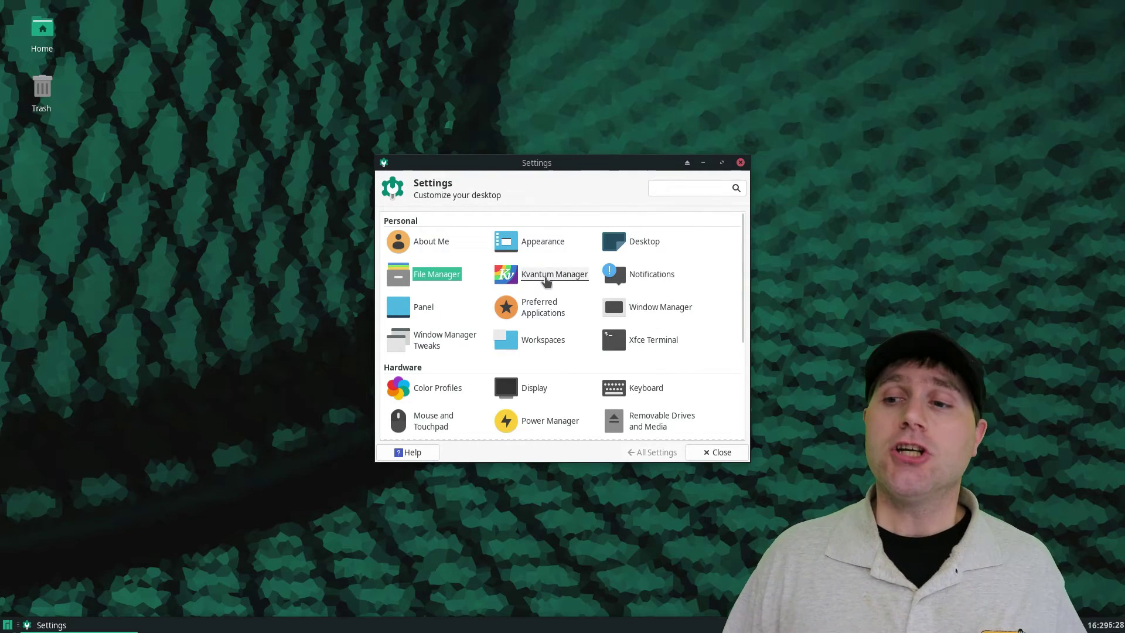
{"action": "left_click", "coordinate": [546, 277]}
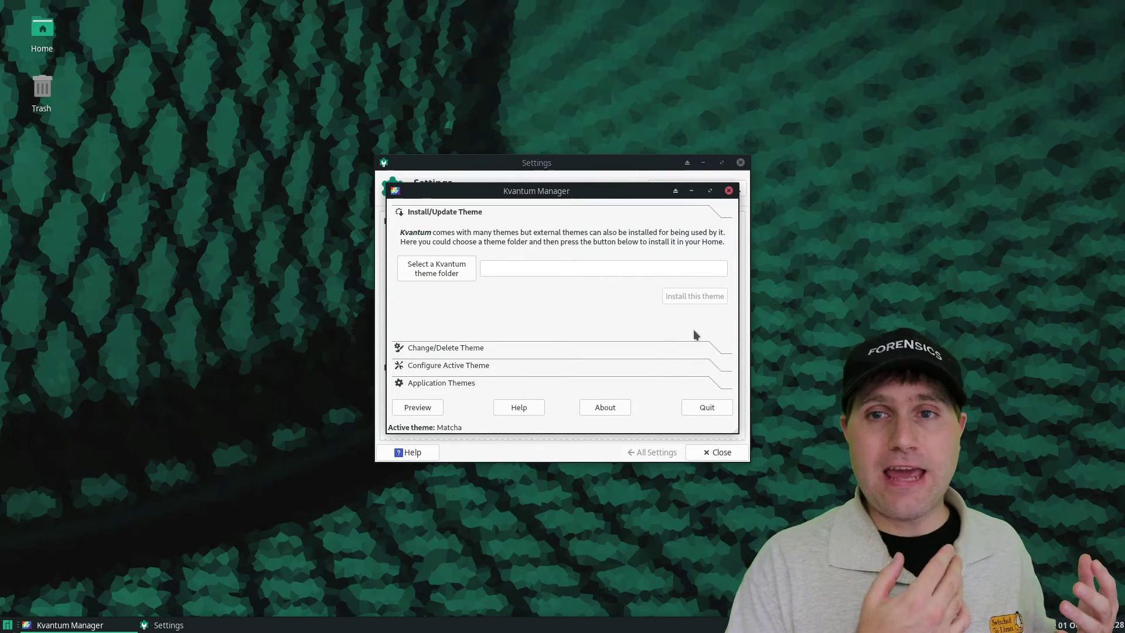
{"action": "left_click", "coordinate": [708, 409]}
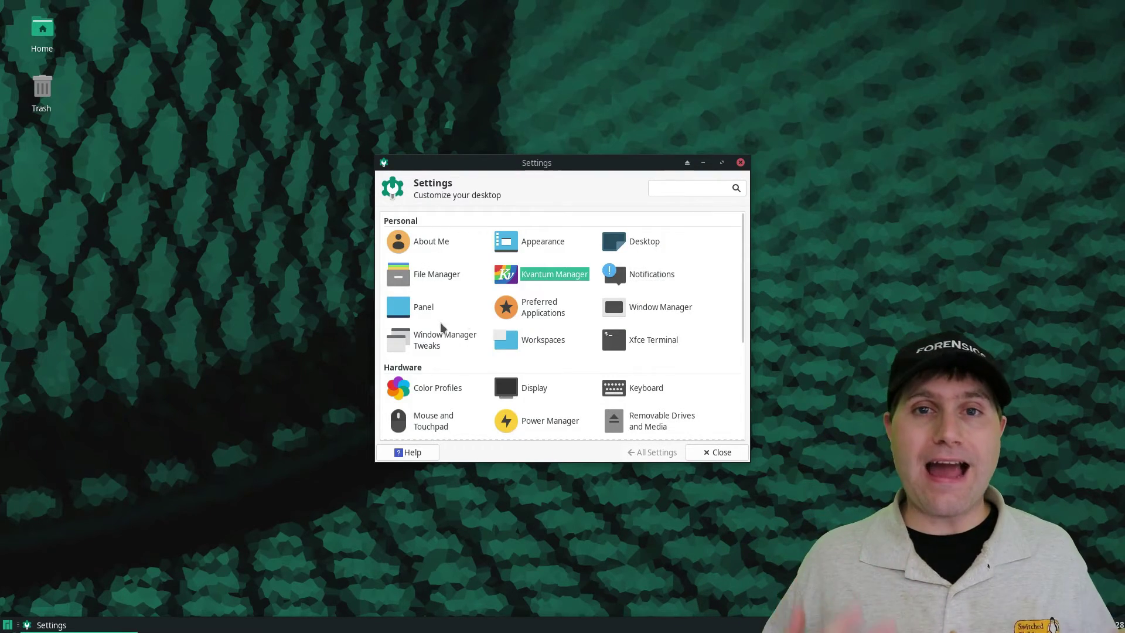
- Open Panel settings, try the separator's right-click options, then reach the panel's Panel submenu
{"action": "left_click", "coordinate": [403, 306]}
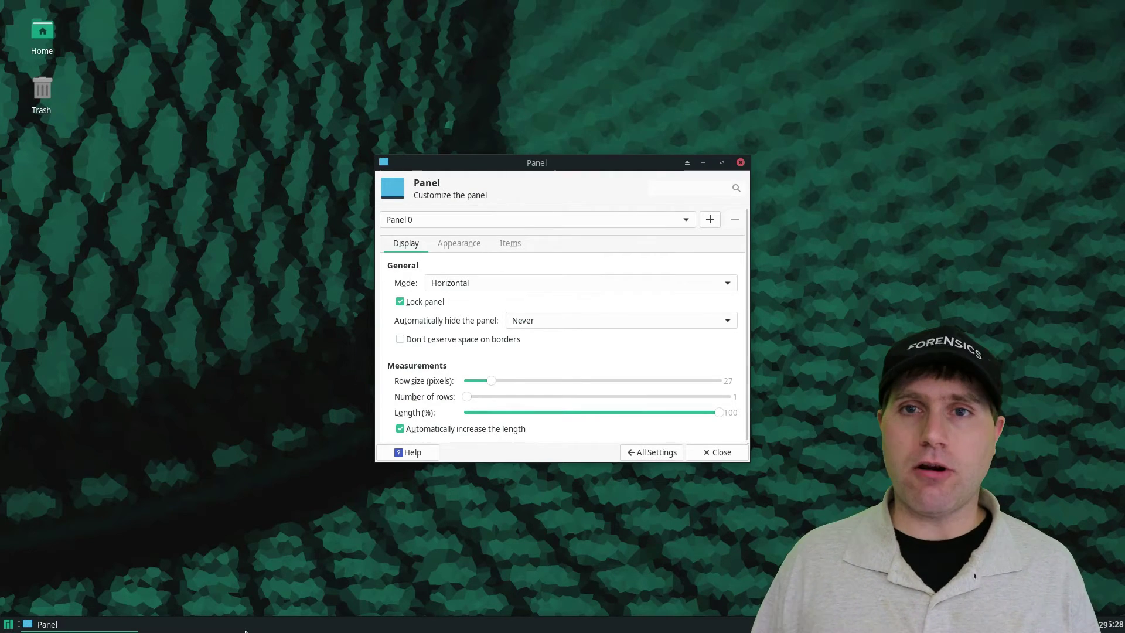
{"action": "right_click", "coordinate": [589, 613]}
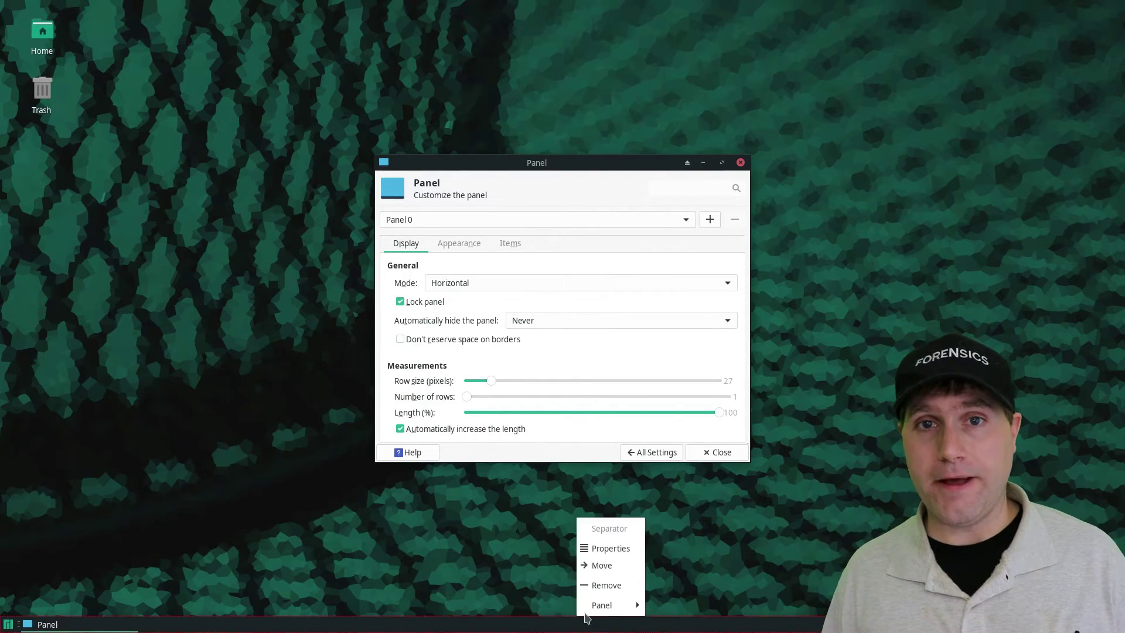
{"action": "left_click", "coordinate": [615, 566]}
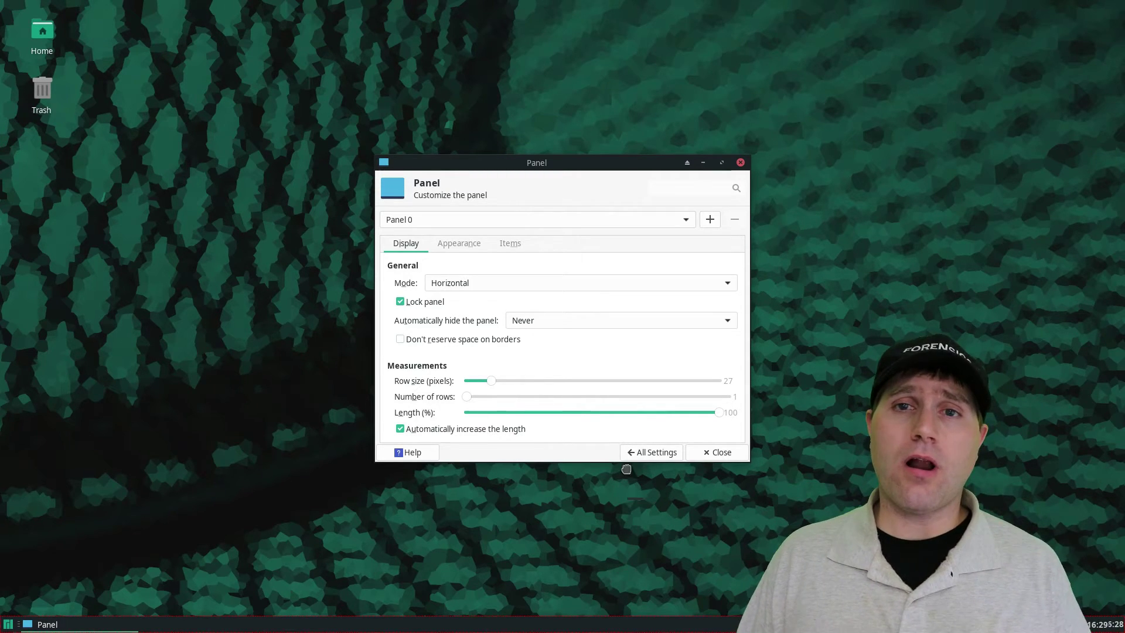
{"action": "right_click", "coordinate": [585, 621]}
{"action": "left_click", "coordinate": [610, 563]}
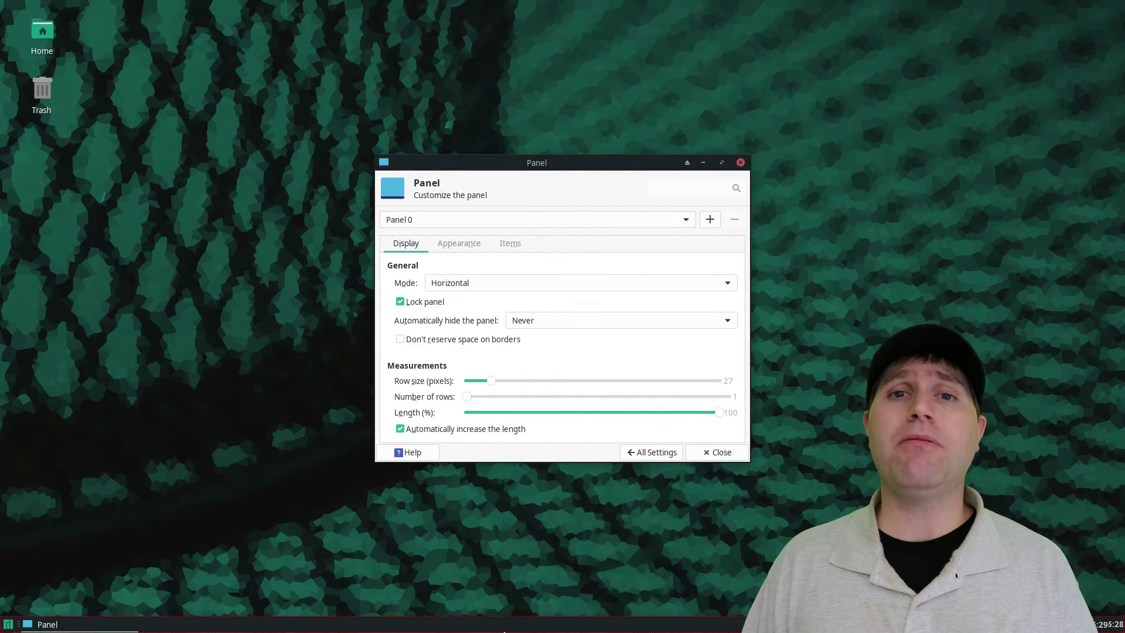
{"action": "right_click", "coordinate": [520, 623]}
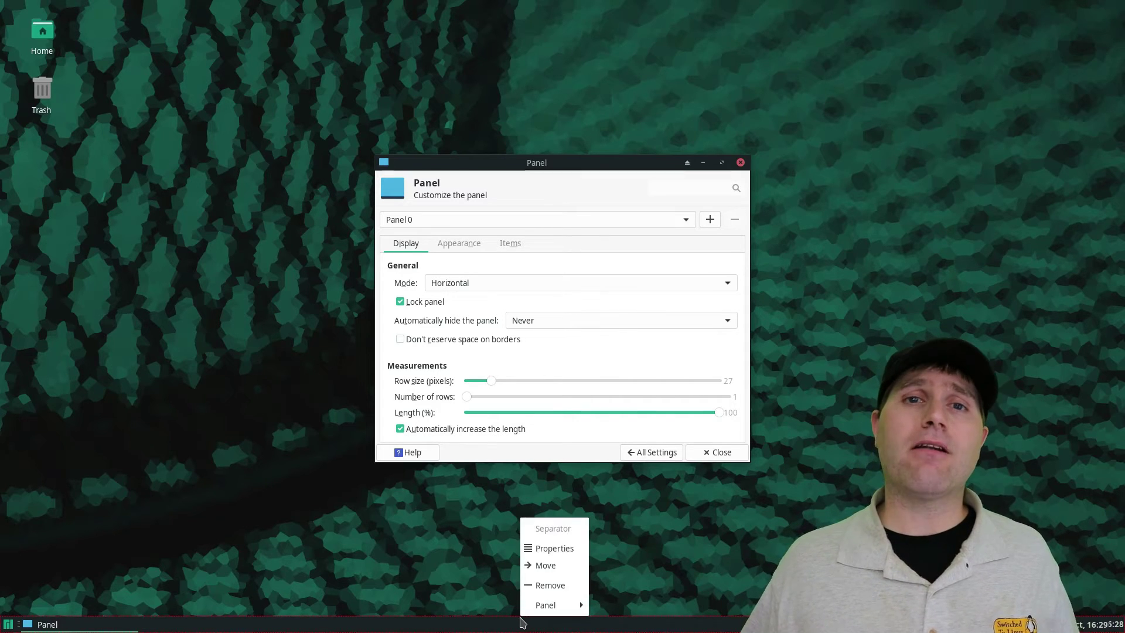
{"action": "left_click", "coordinate": [560, 567]}
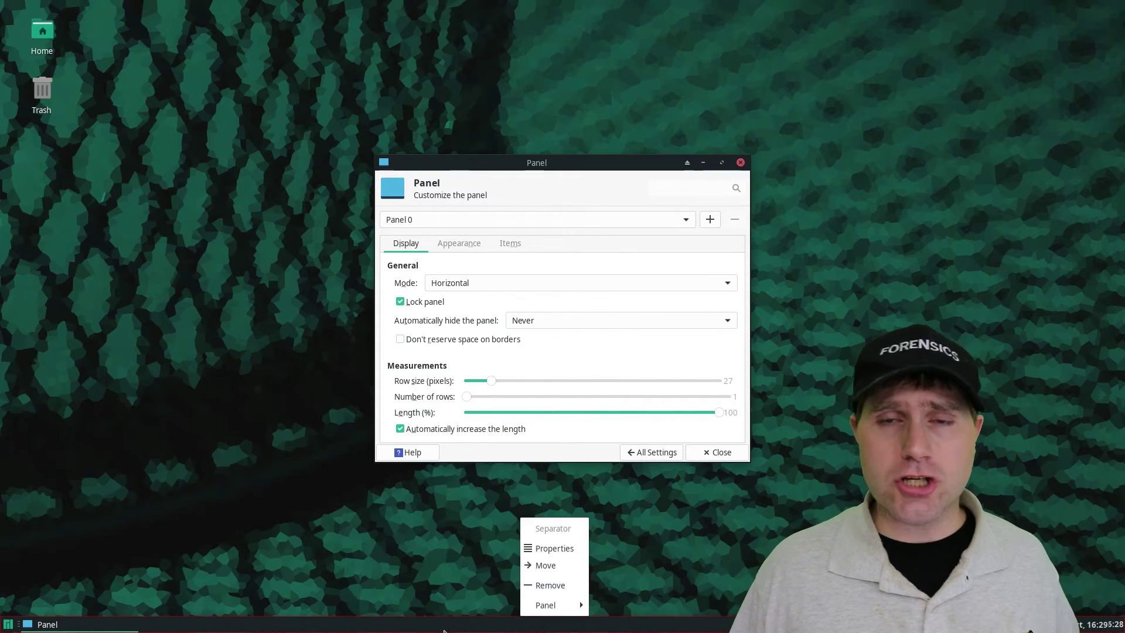
{"action": "right_click", "coordinate": [259, 627]}
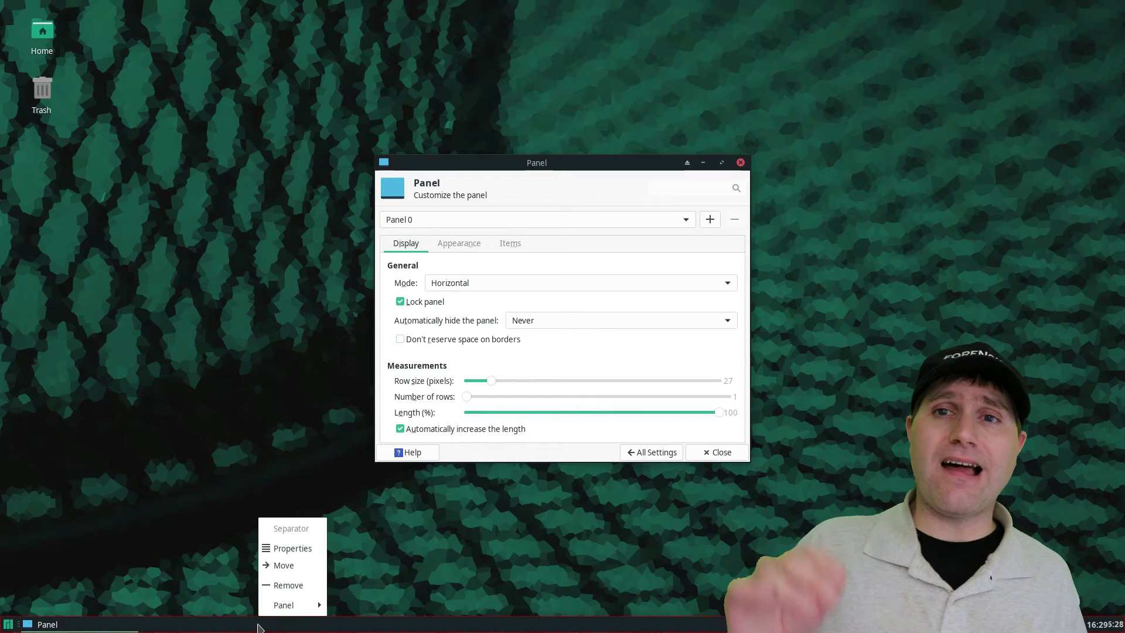
{"action": "mouse_move", "coordinate": [289, 605]}
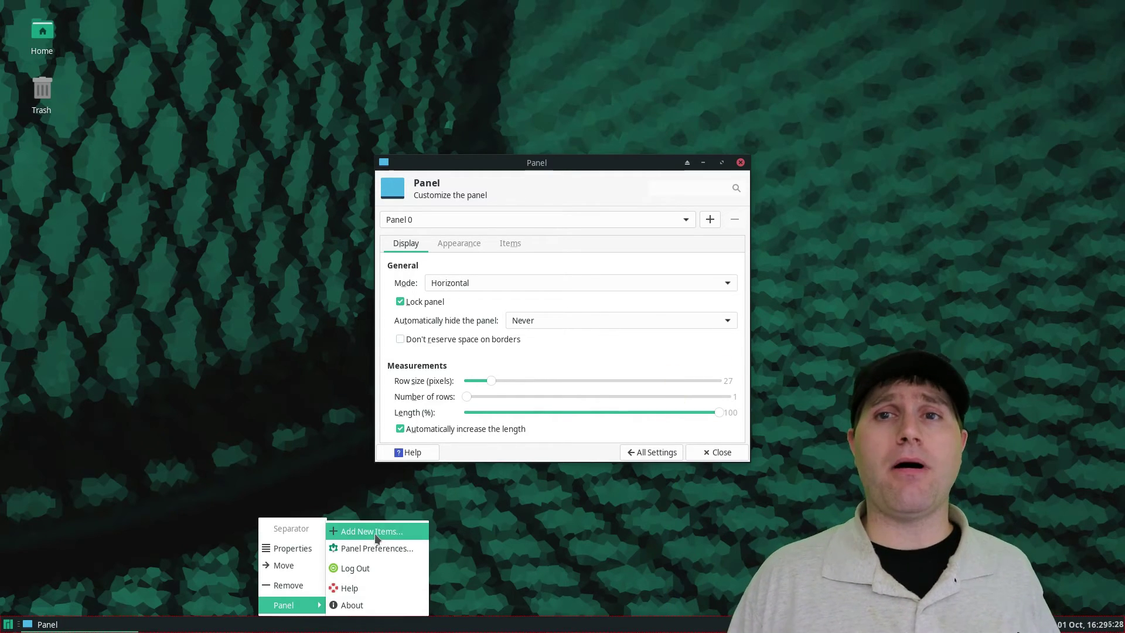
- Unlock Panel 0, try it at the top and in Vertical and Deskbar modes, then relock it horizontal
{"action": "left_click", "coordinate": [383, 549]}
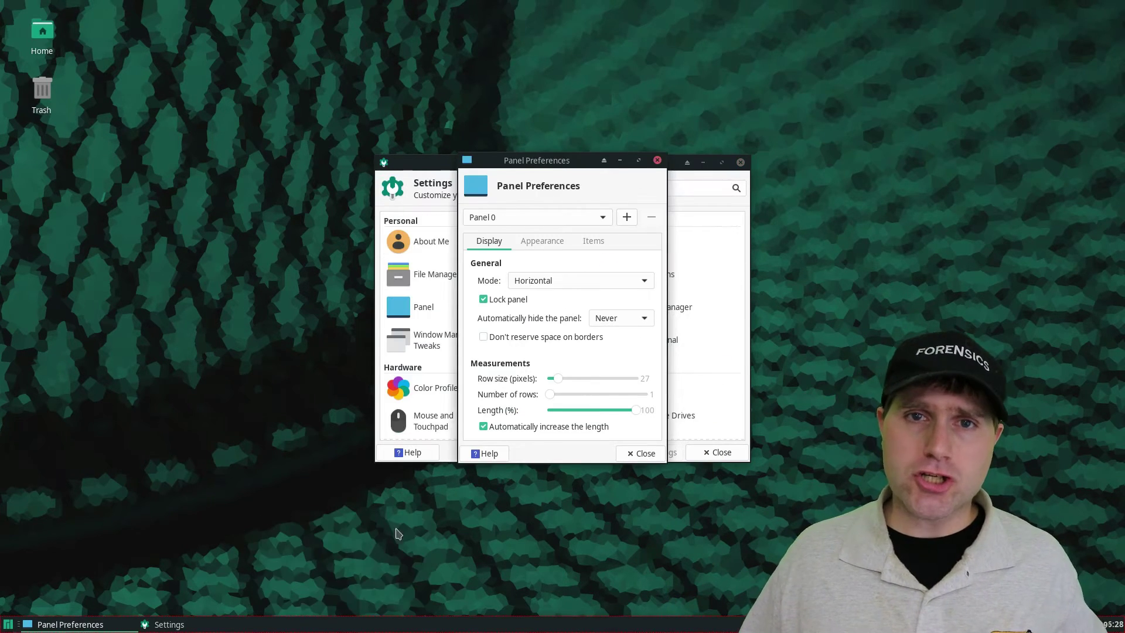
{"action": "left_click", "coordinate": [485, 301]}
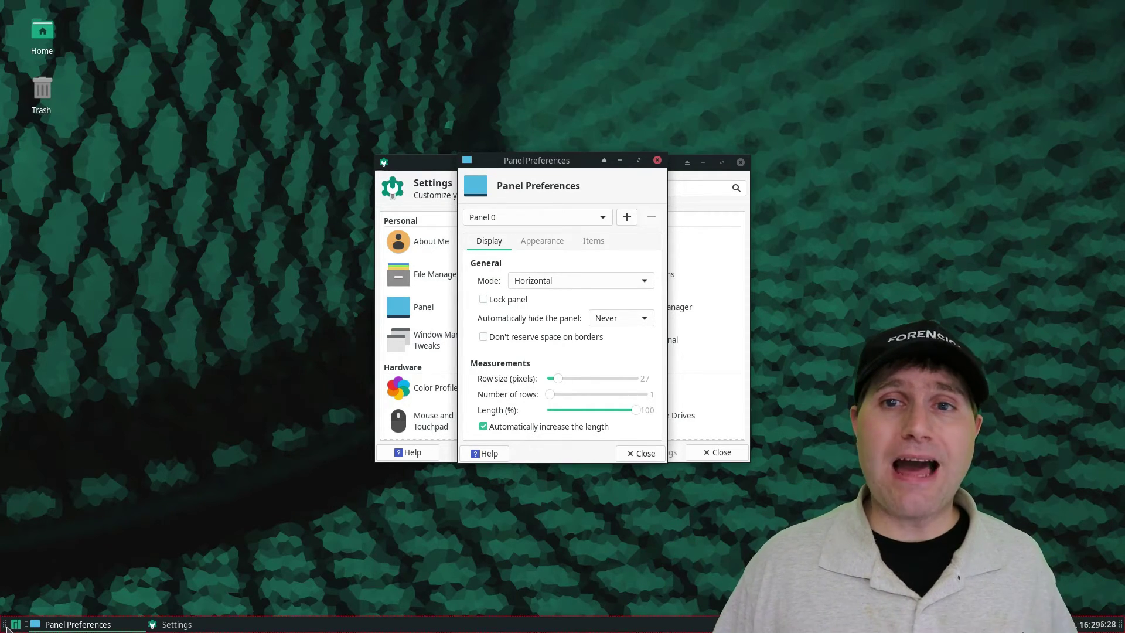
{"action": "mouse_move", "coordinate": [6, 626]}
{"action": "left_mouse_down"}
{"action": "mouse_move", "coordinate": [5, 4]}
{"action": "mouse_move", "coordinate": [5, 629]}
{"action": "left_mouse_up"}
{"action": "left_click", "coordinate": [575, 280]}
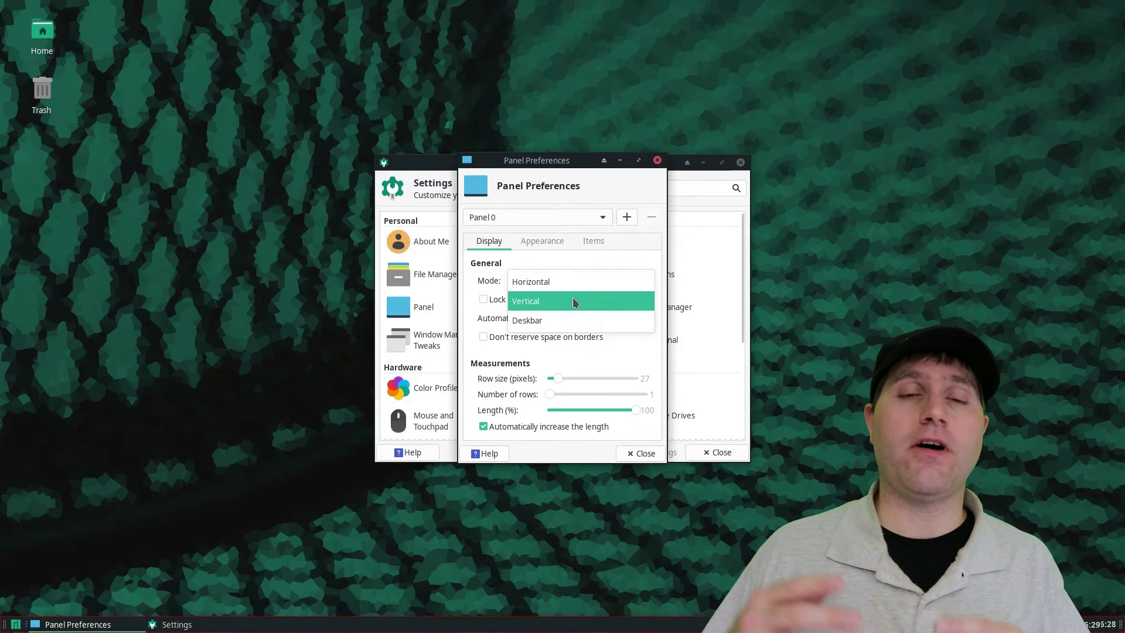
{"action": "left_click", "coordinate": [572, 300]}
{"action": "left_click", "coordinate": [585, 278]}
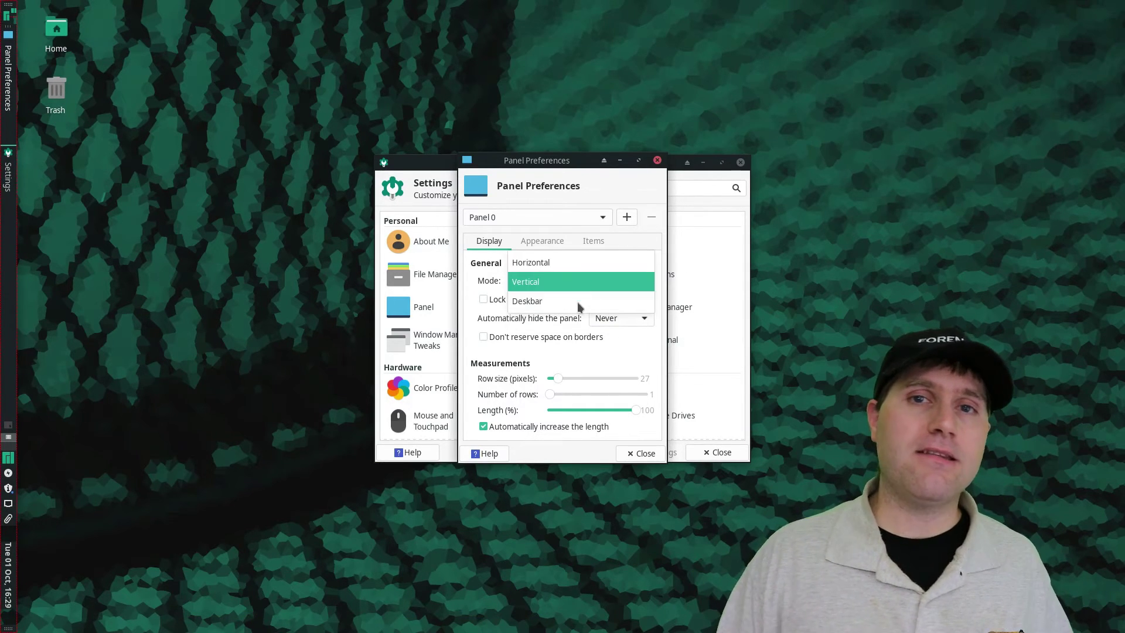
{"action": "left_click", "coordinate": [578, 301]}
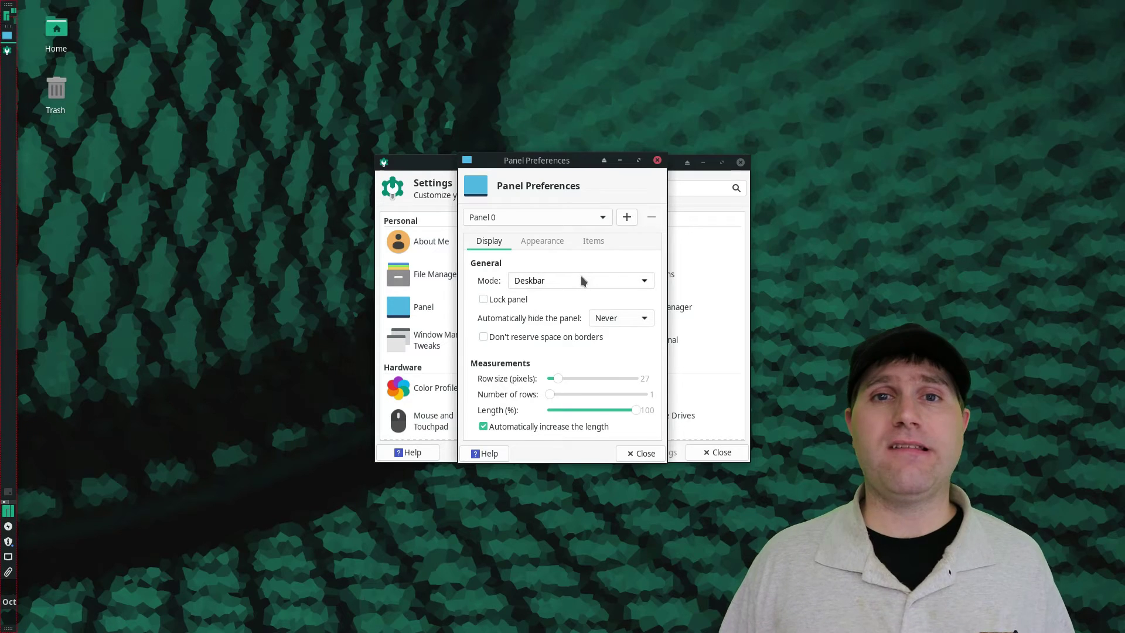
{"action": "left_click", "coordinate": [581, 280]}
{"action": "left_click", "coordinate": [570, 245]}
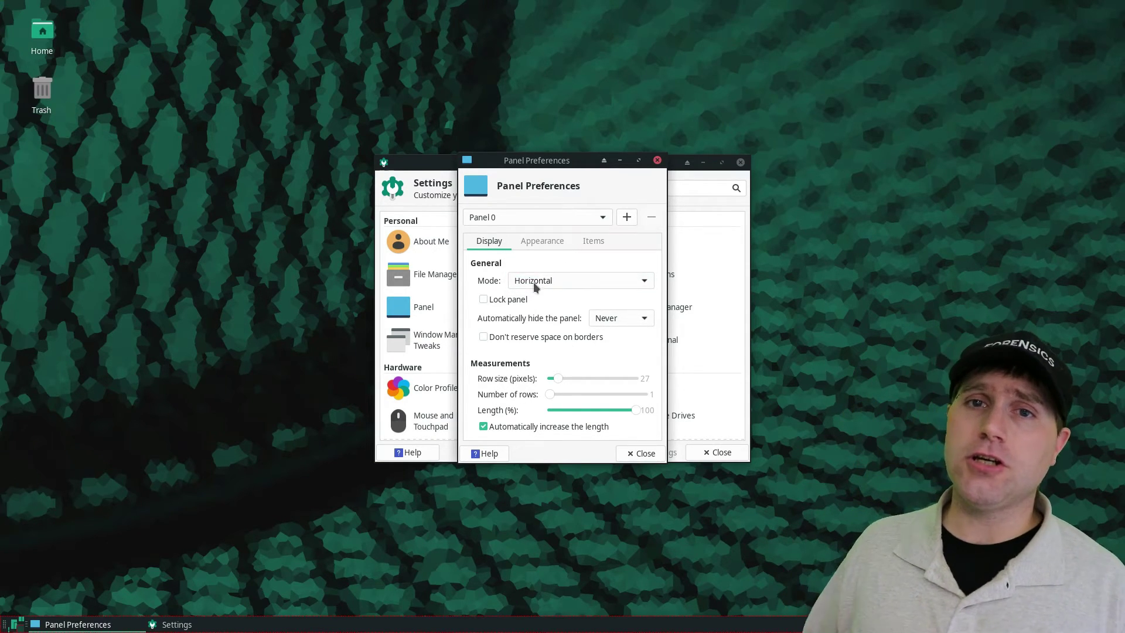
{"action": "left_click", "coordinate": [505, 299]}
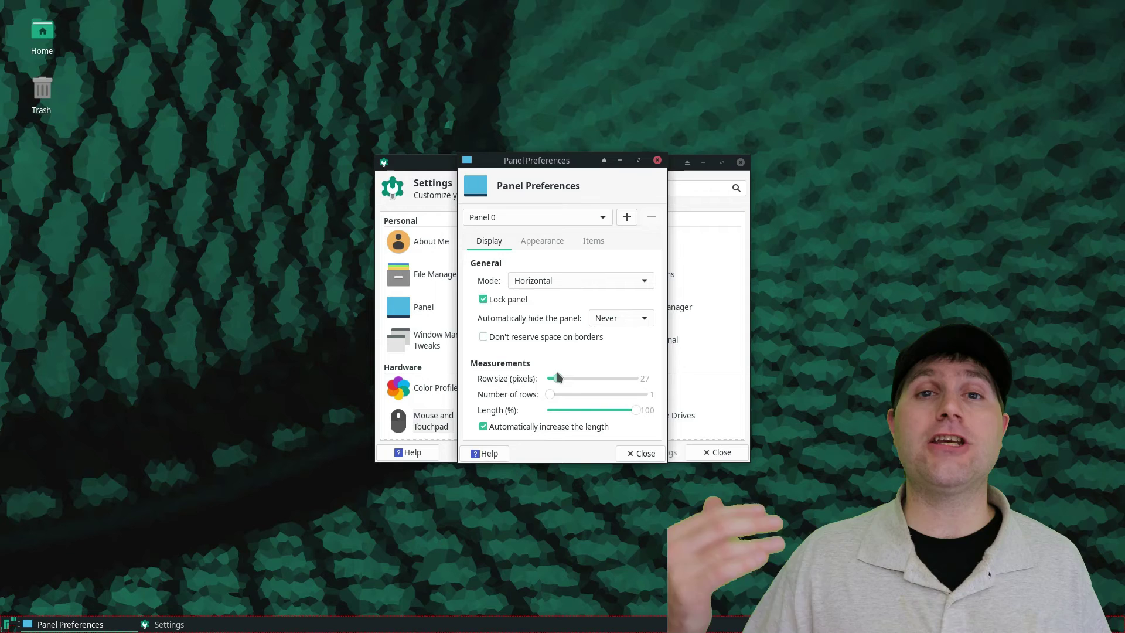
- Set the panel row size to 26 pixels, keeping the length at 100%
{"action": "left_click_drag", "start_coordinate": [558, 382], "coordinate": [535, 395]}
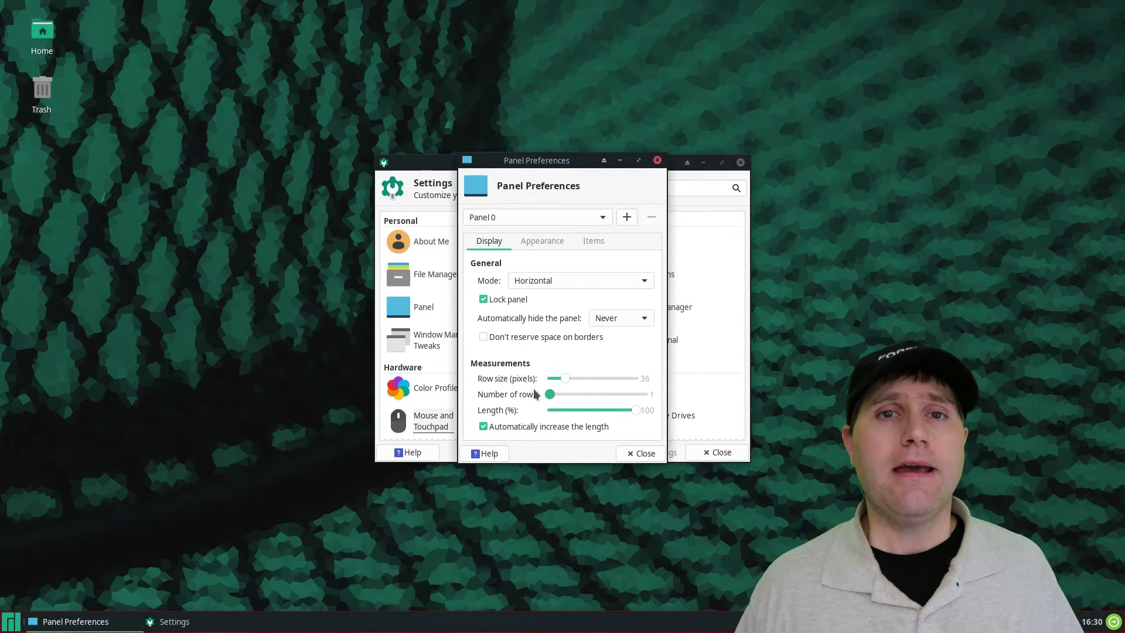
{"action": "left_click", "coordinate": [556, 378]}
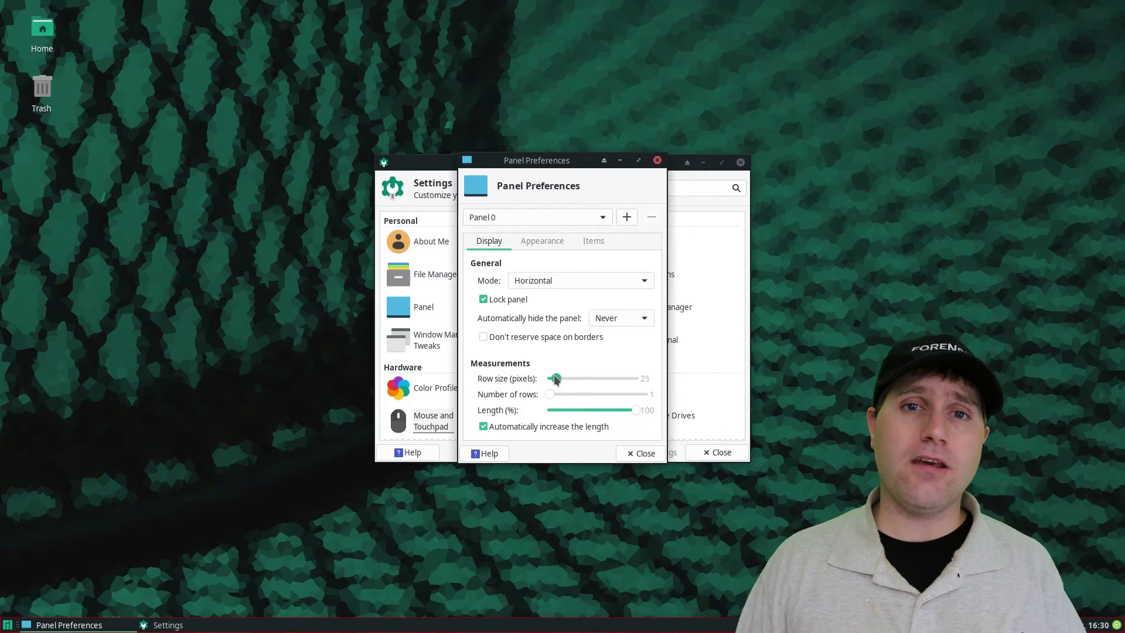
{"action": "left_click_drag", "start_coordinate": [555, 378], "coordinate": [558, 378]}
{"action": "mouse_move", "coordinate": [632, 407]}
{"action": "left_mouse_down"}
{"action": "mouse_move", "coordinate": [575, 411]}
{"action": "mouse_move", "coordinate": [634, 410]}
{"action": "left_mouse_up"}
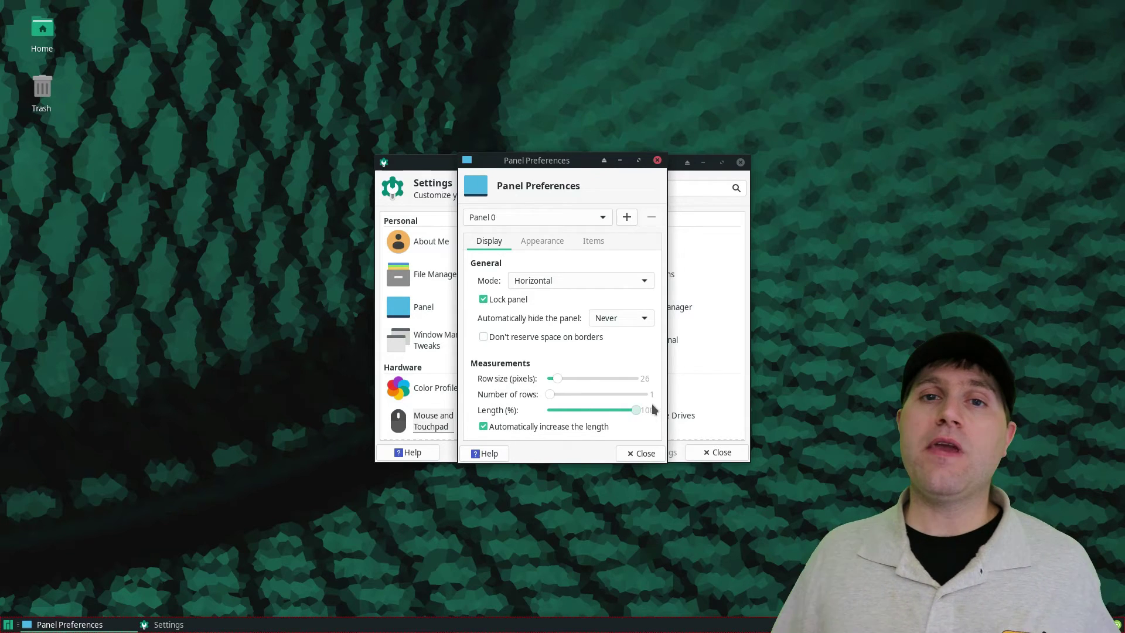
- Keep the system background style and test panel opacity, leaving enter opacity at 100
{"action": "left_click", "coordinate": [543, 242]}
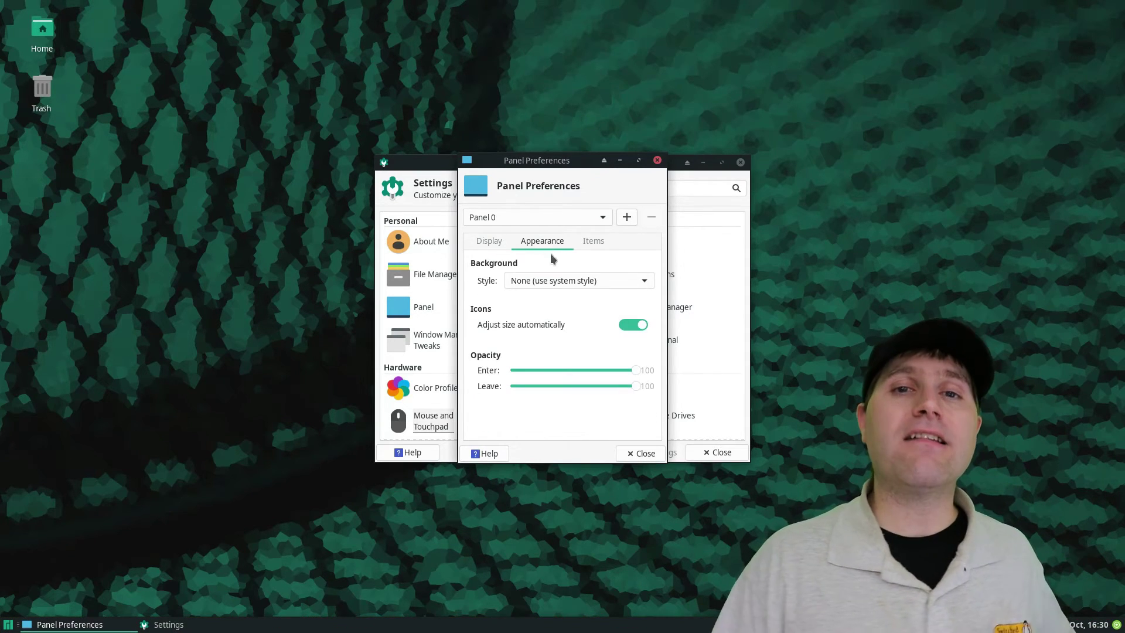
{"action": "left_click", "coordinate": [572, 277]}
{"action": "left_click", "coordinate": [572, 276]}
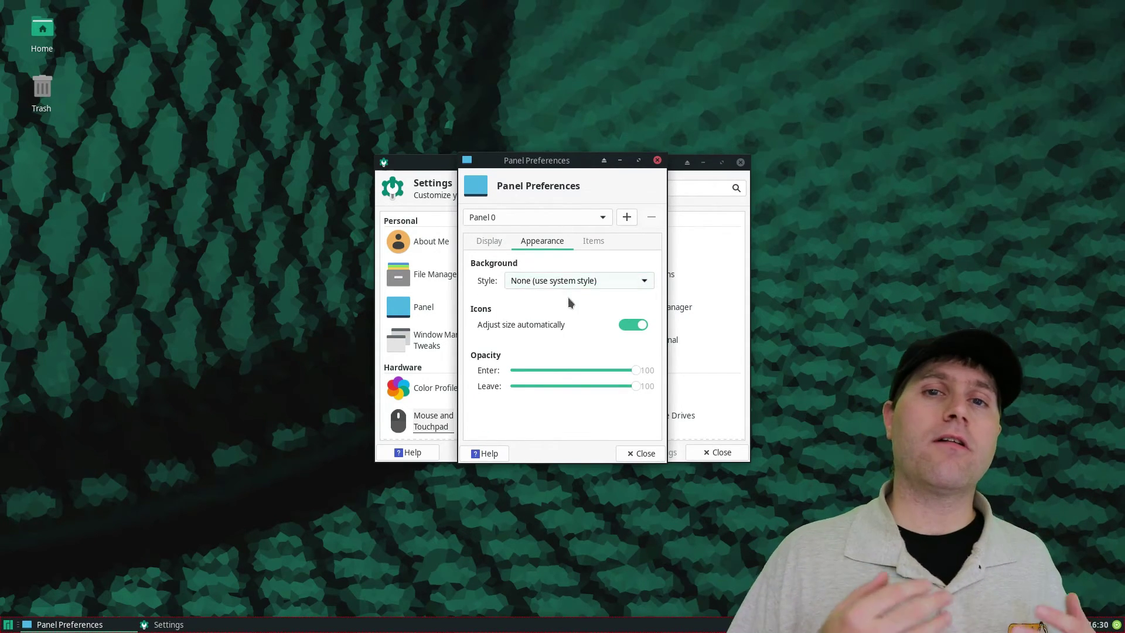
{"action": "left_click", "coordinate": [564, 284]}
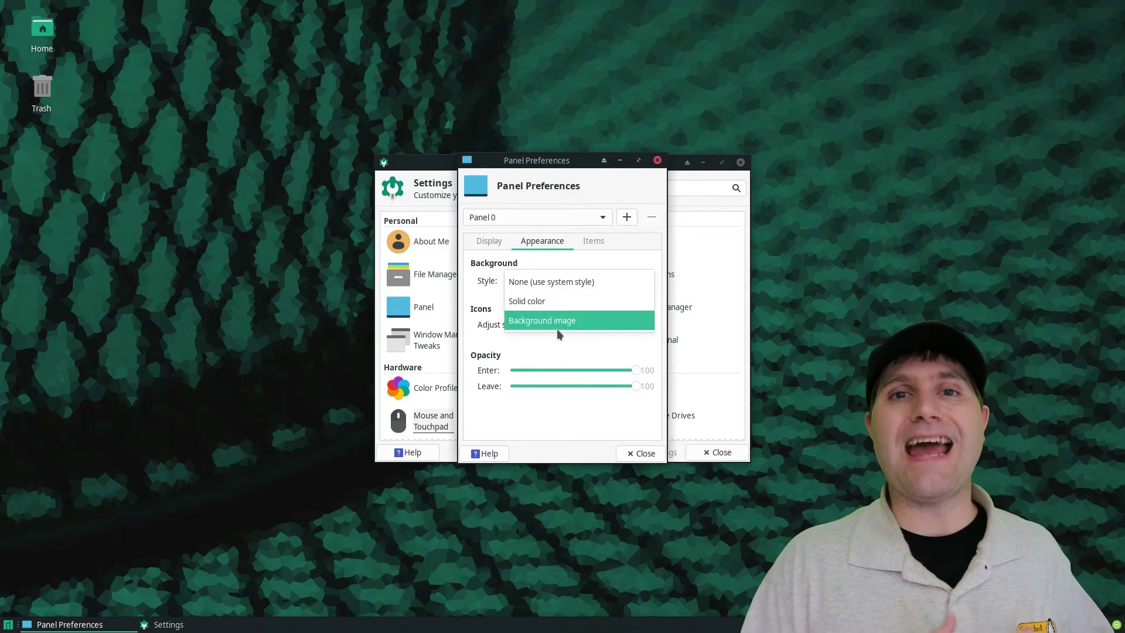
{"action": "left_click", "coordinate": [563, 279]}
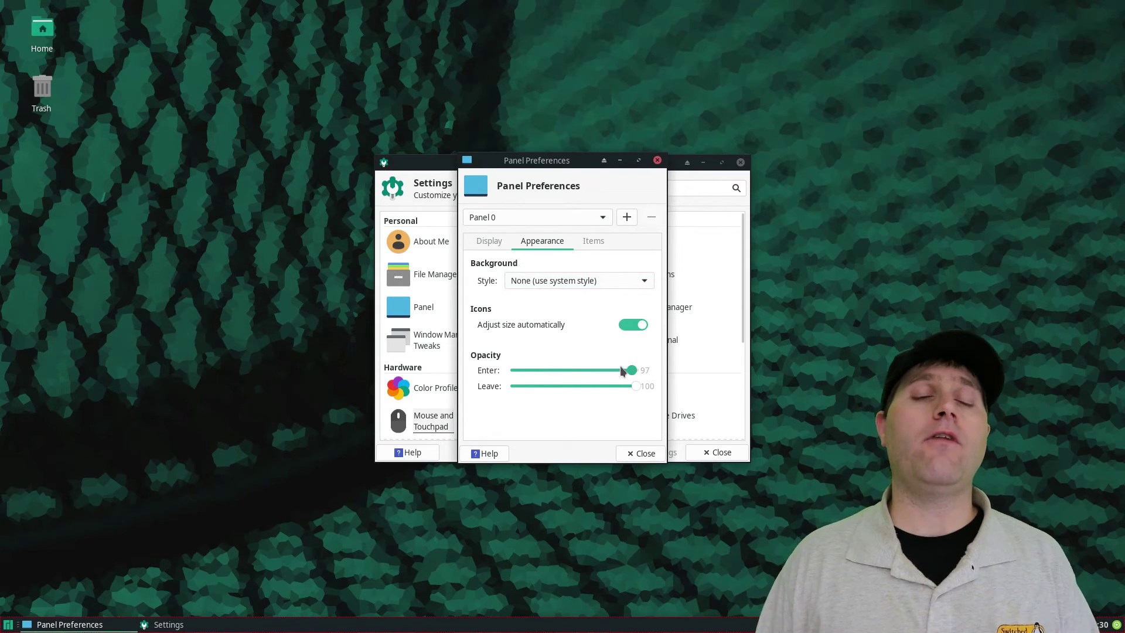
{"action": "left_click_drag", "start_coordinate": [551, 382], "coordinate": [515, 380]}
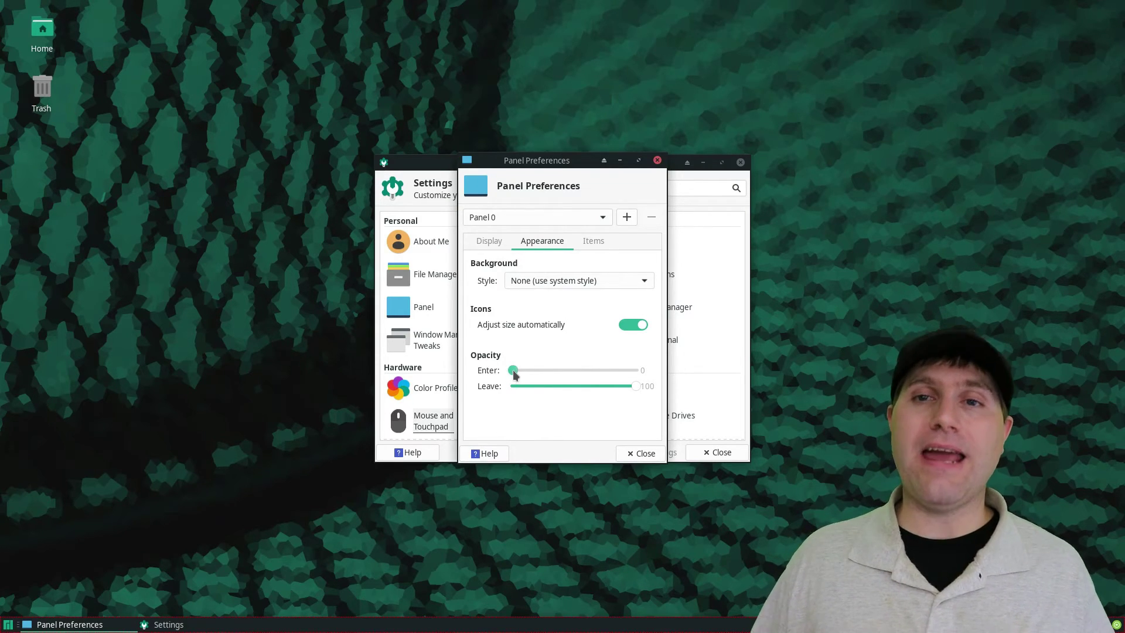
{"action": "left_click_drag", "start_coordinate": [514, 374], "coordinate": [577, 392]}
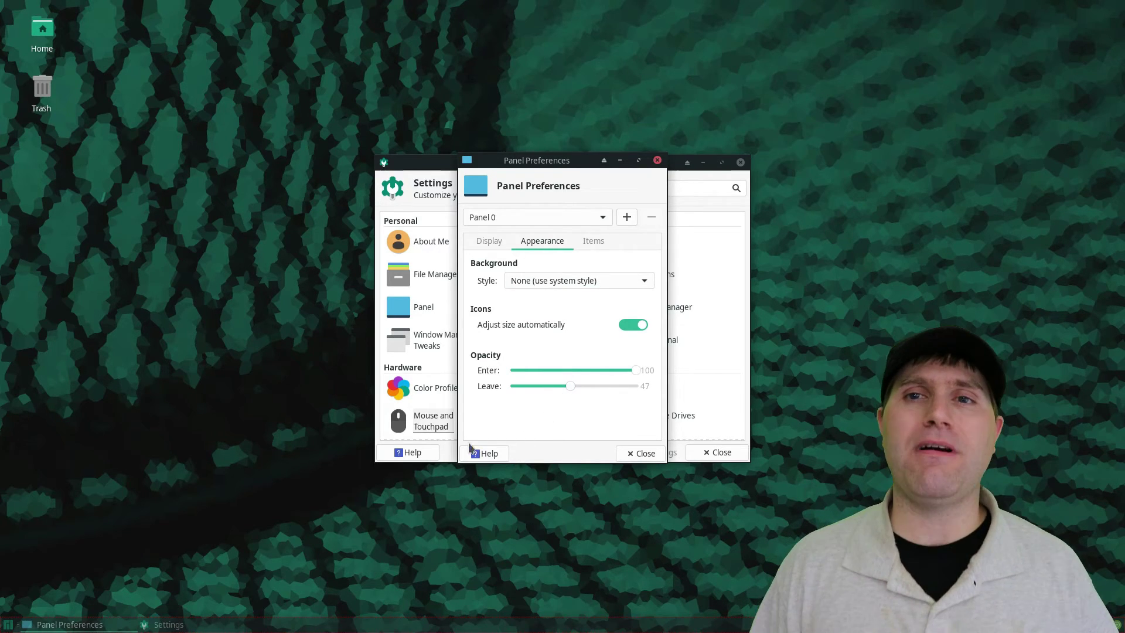
- Browse the panel items: Window Buttons, Separator, Clock and Whisker Menu
{"action": "left_click", "coordinate": [594, 239]}
{"action": "left_click", "coordinate": [528, 280]}
{"action": "left_click", "coordinate": [515, 296]}
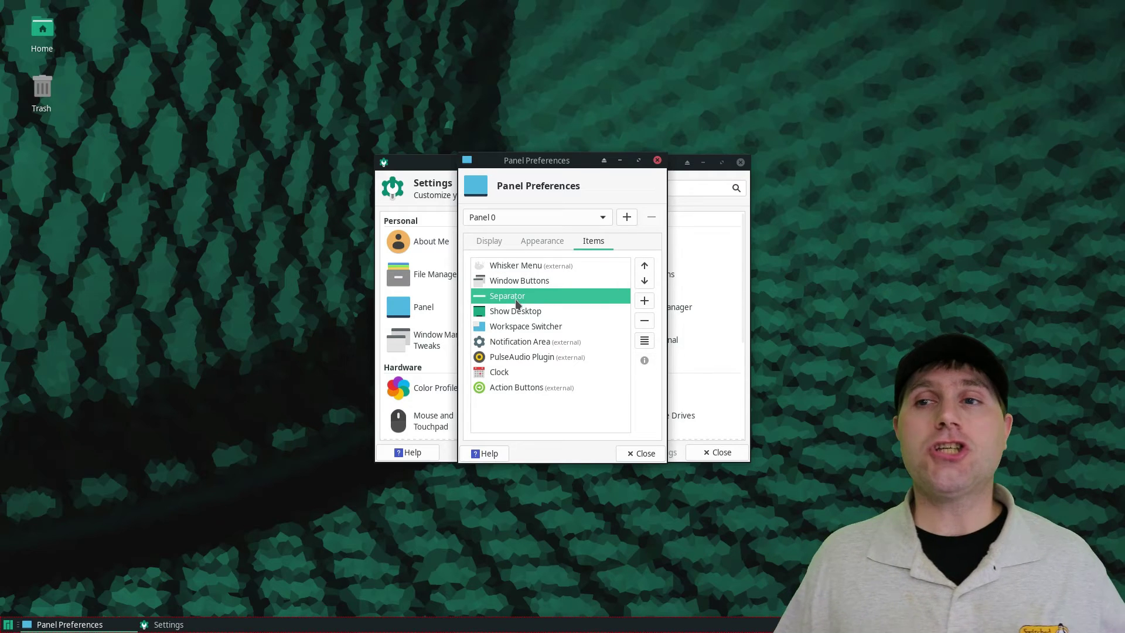
{"action": "left_click", "coordinate": [516, 372]}
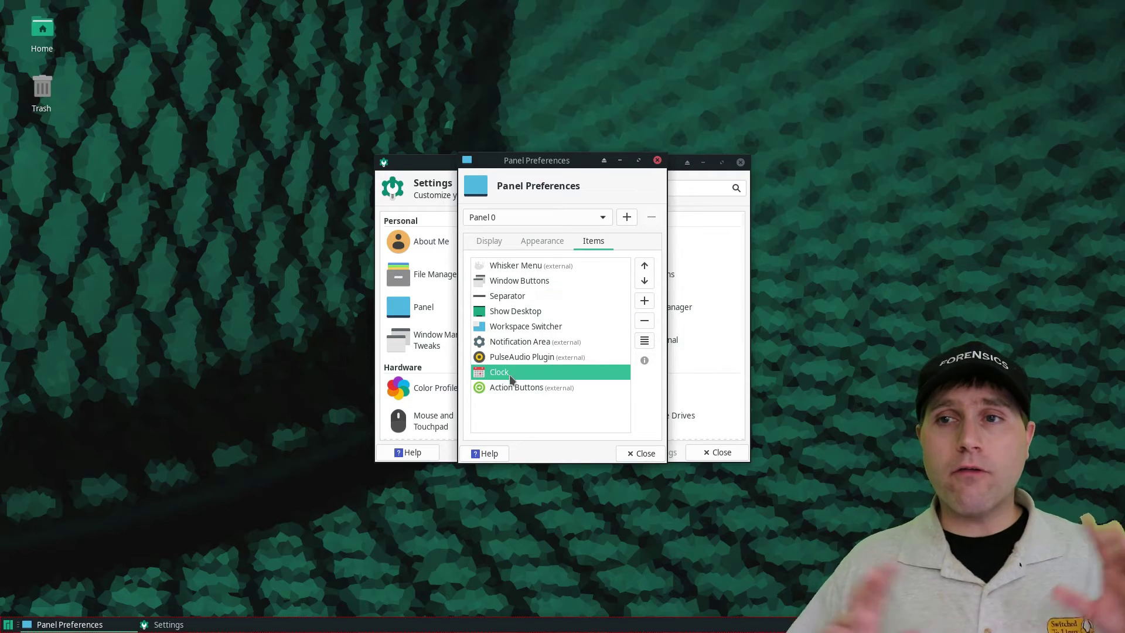
{"action": "left_click", "coordinate": [524, 266]}
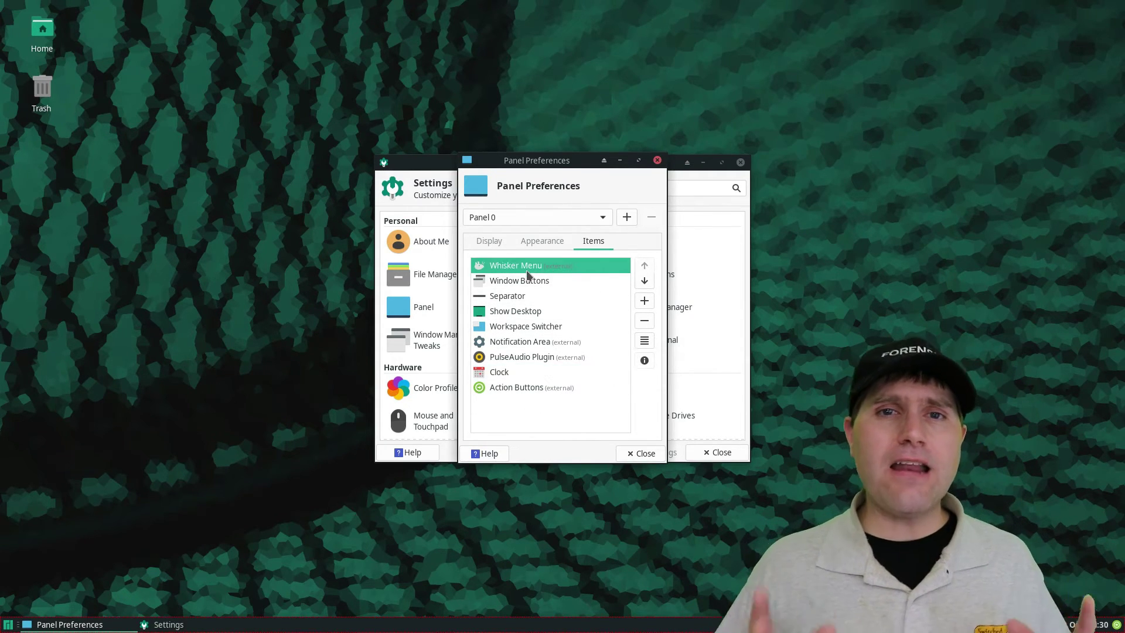
- Close panel preferences and glance at the Preferred Applications settings
{"action": "left_click", "coordinate": [657, 161]}
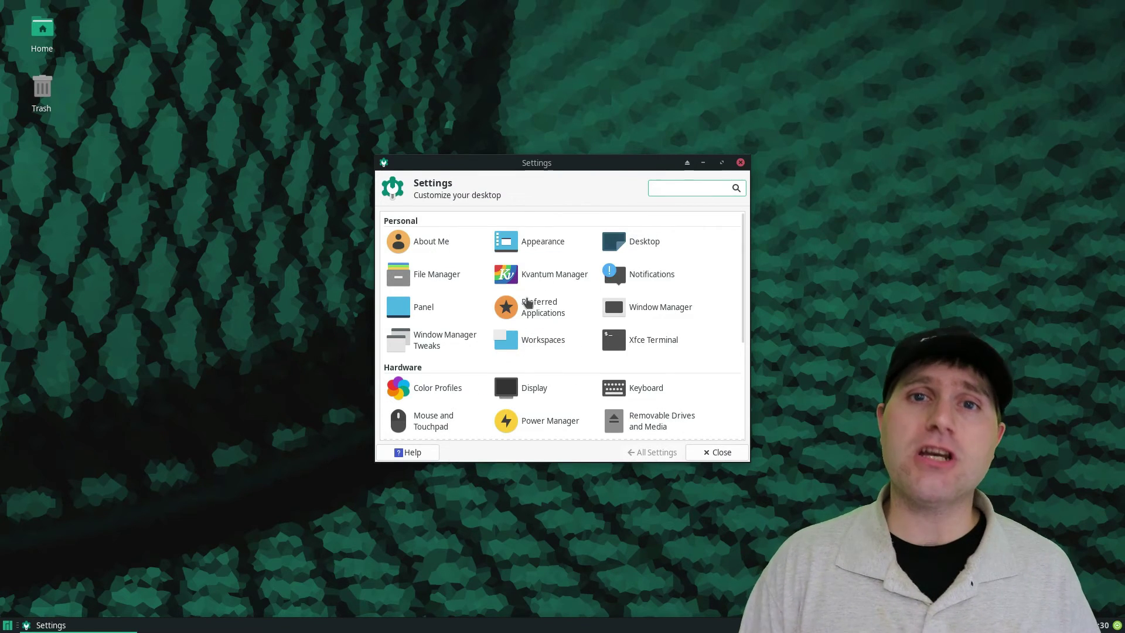
{"action": "left_click", "coordinate": [544, 307]}
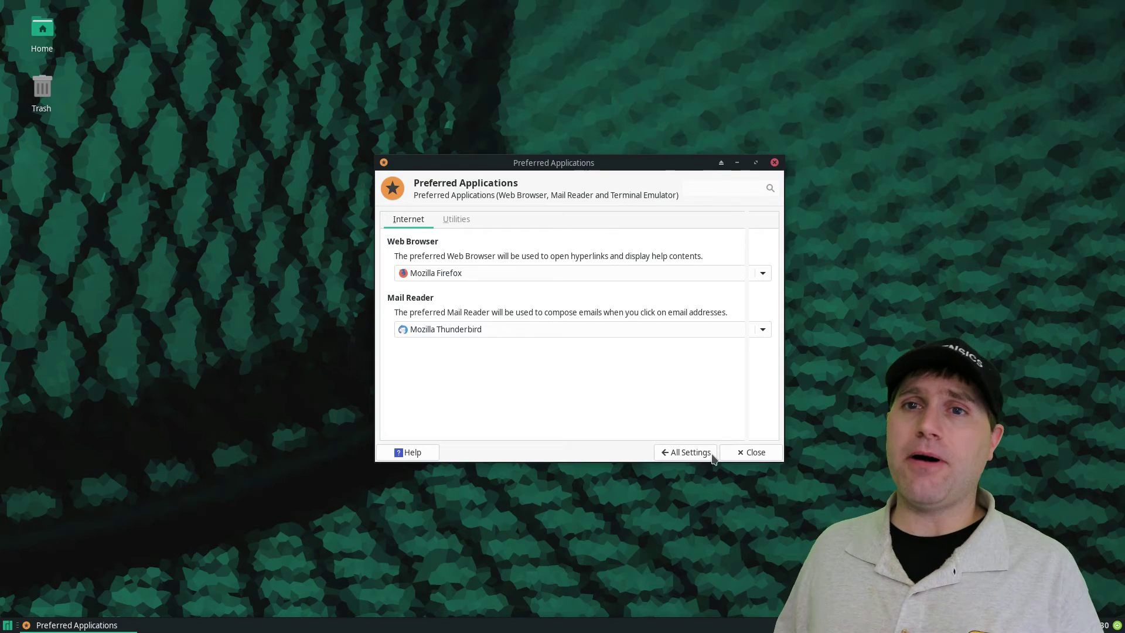
{"action": "left_click", "coordinate": [710, 454]}
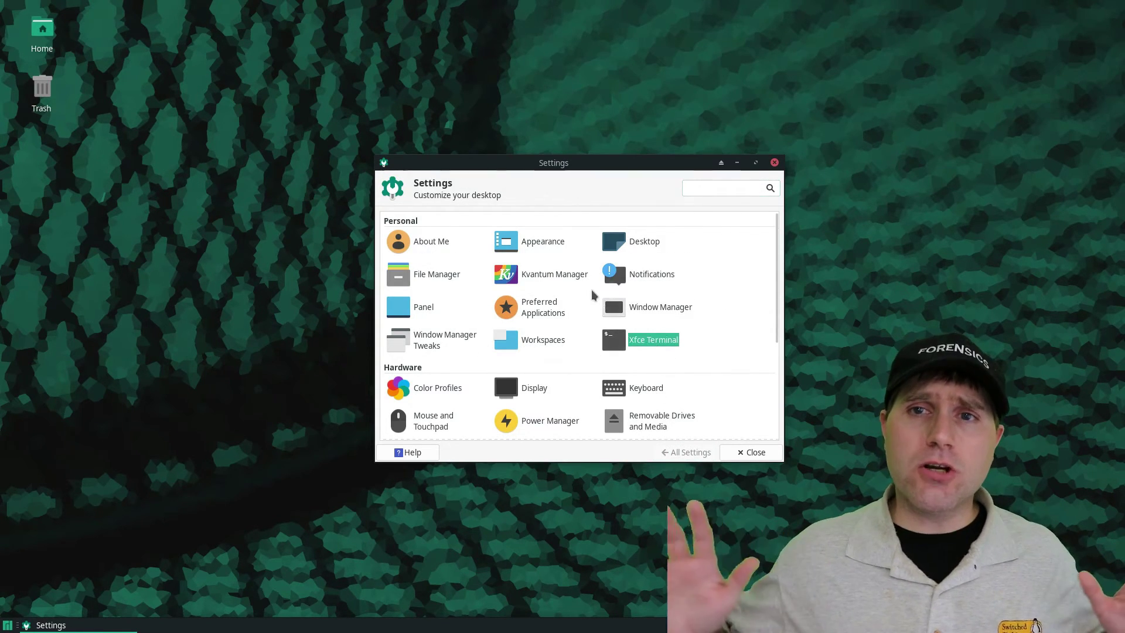
- Inspect Terminal Preferences' drop-down, appearance and colour pages, then scroll to the System and Other sections
{"action": "left_click", "coordinate": [614, 340]}
{"action": "left_click", "coordinate": [480, 154]}
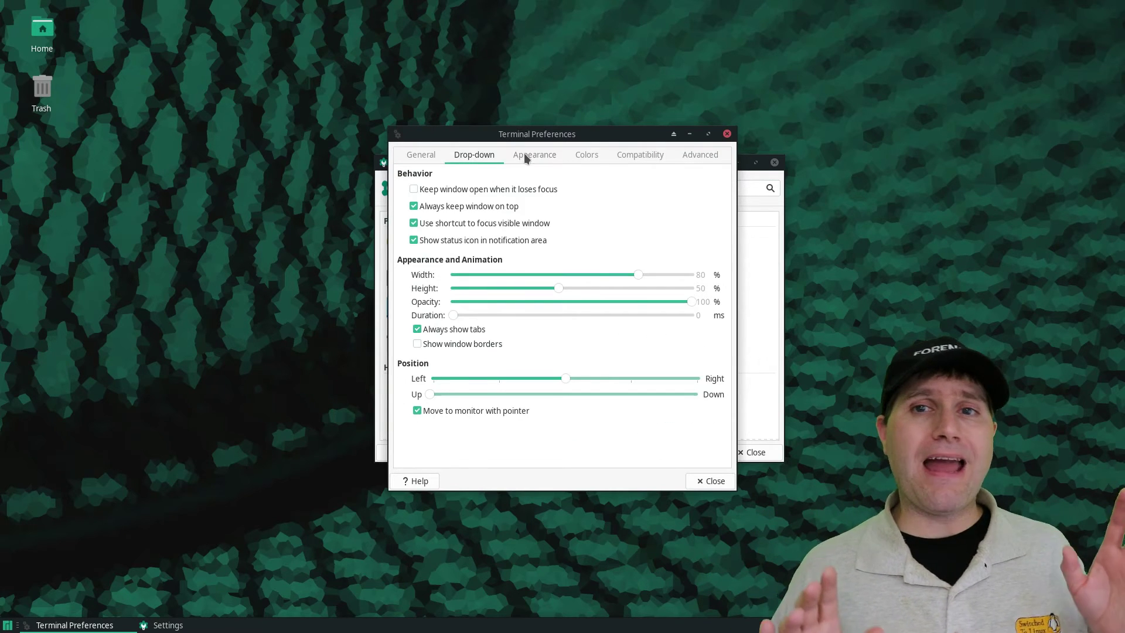
{"action": "left_click", "coordinate": [525, 153]}
{"action": "left_click", "coordinate": [587, 154]}
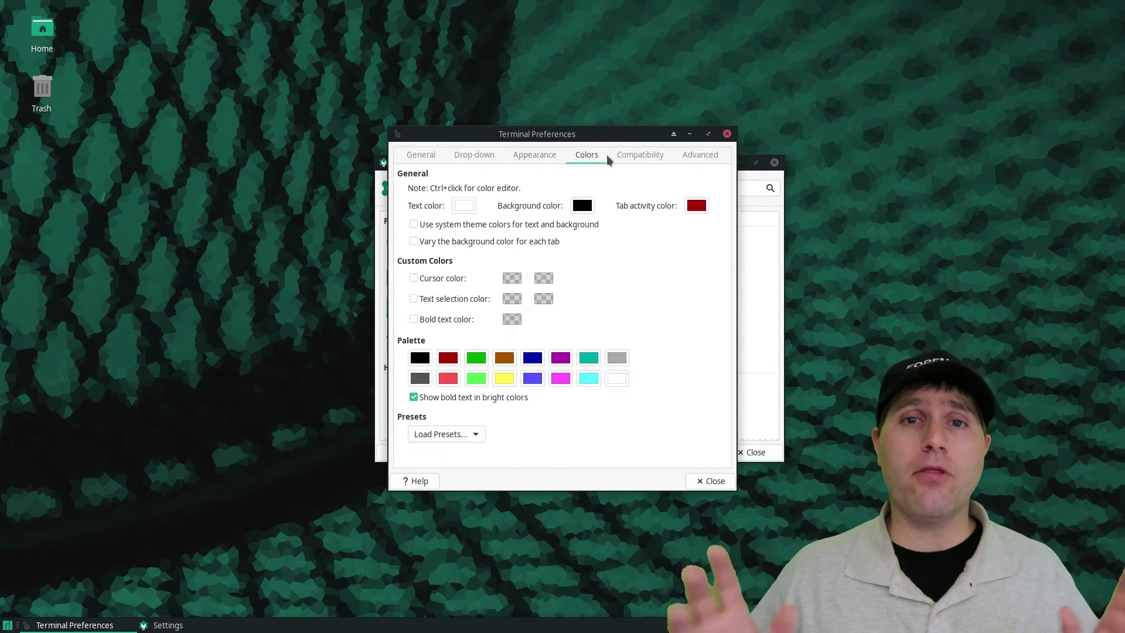
{"action": "left_click", "coordinate": [727, 133]}
{"action": "scroll", "coordinate": [647, 351], "scroll_direction": "down", "scroll_amount": 5}
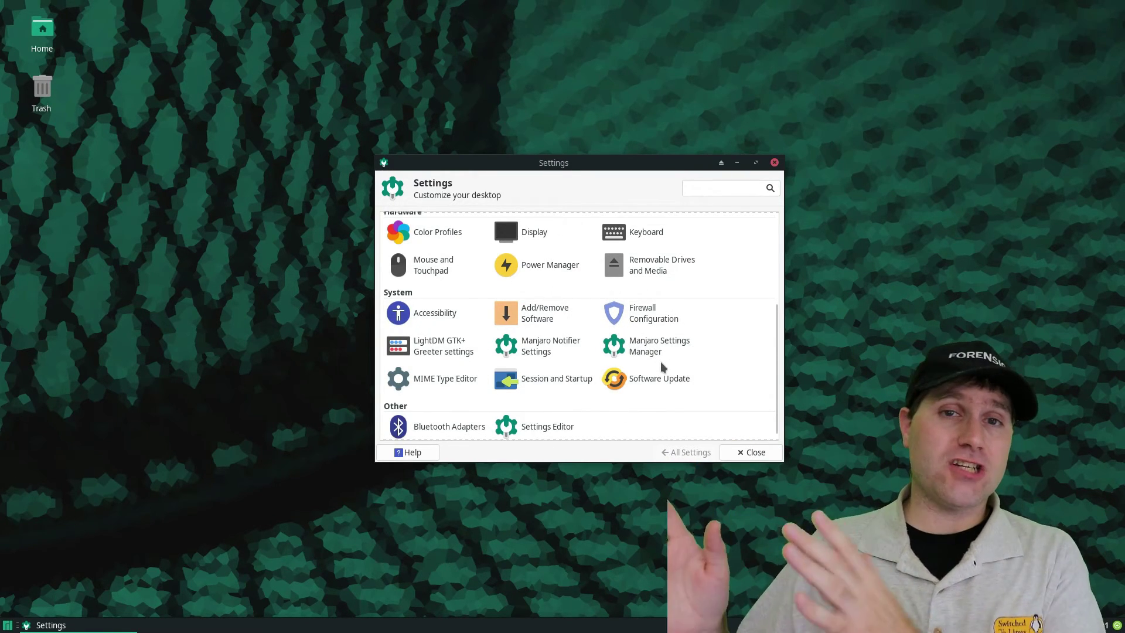
{"action": "scroll", "coordinate": [661, 363], "scroll_direction": "down", "scroll_amount": 1}
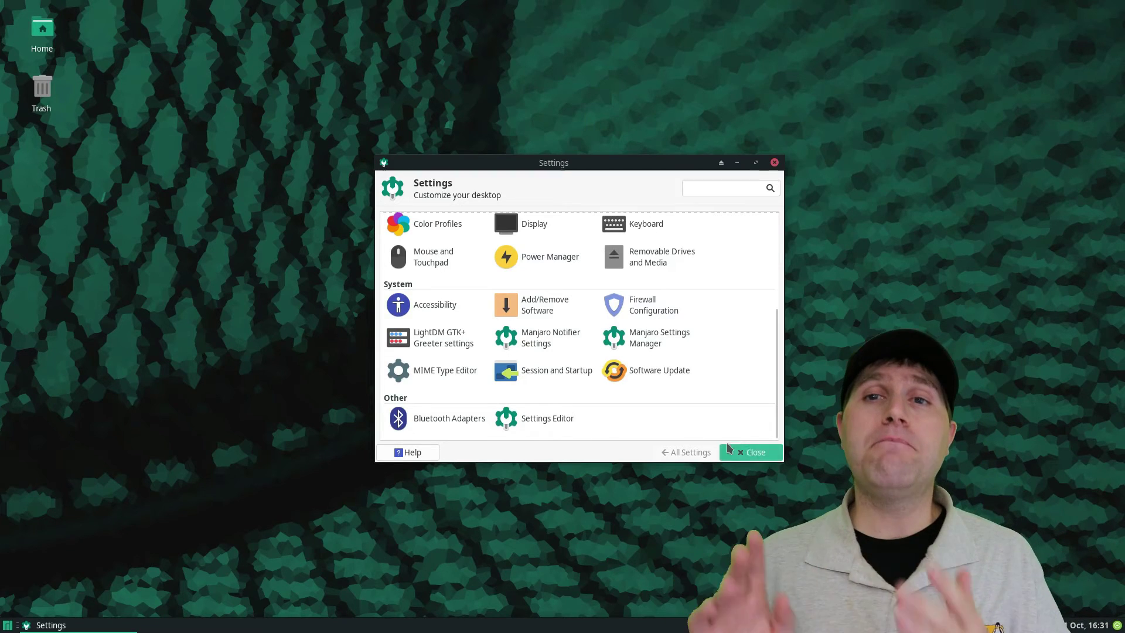
- Close Settings Manager and browse the Whisker menu's All, Accessories, Games, Graphics and Internet categories
{"action": "left_click", "coordinate": [752, 452]}
{"action": "left_click", "coordinate": [7, 625]}
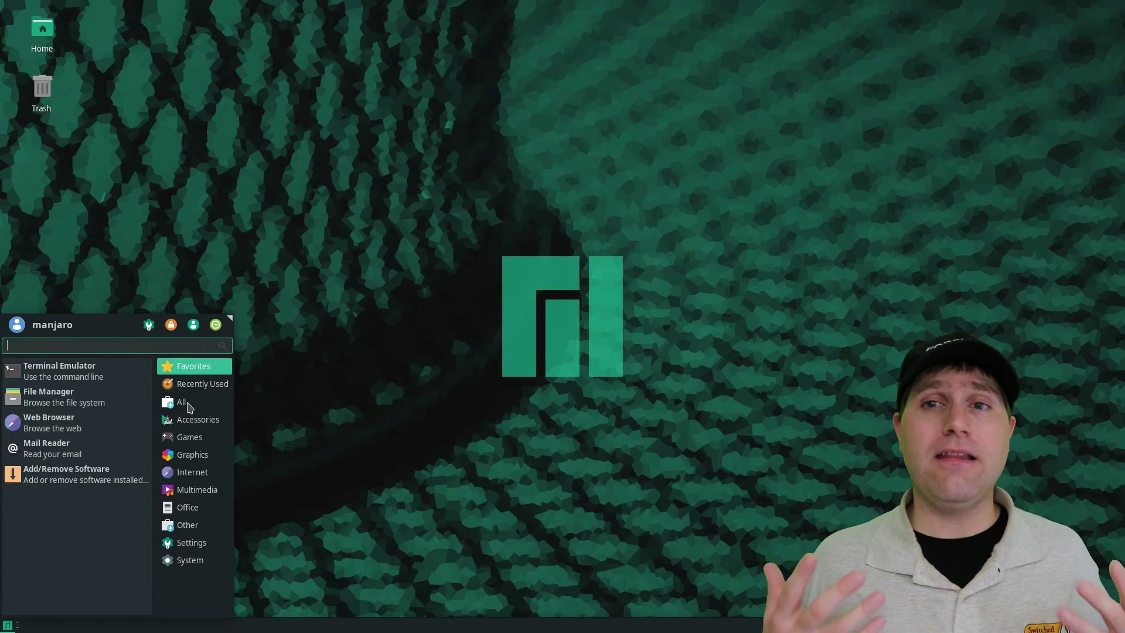
{"action": "left_click", "coordinate": [181, 402]}
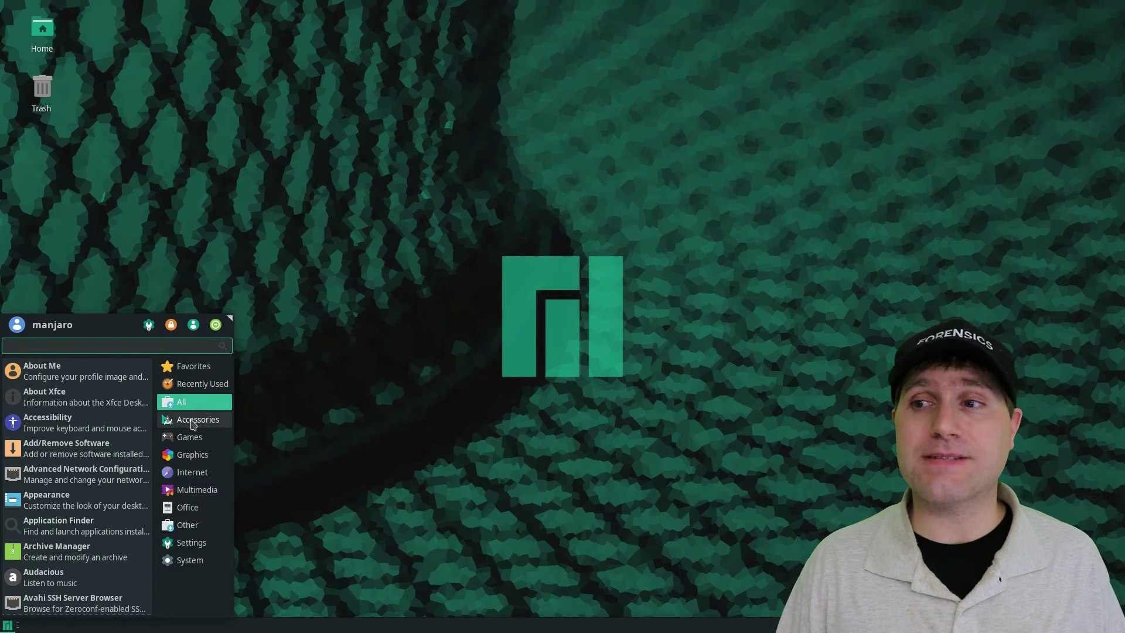
{"action": "left_click", "coordinate": [194, 421]}
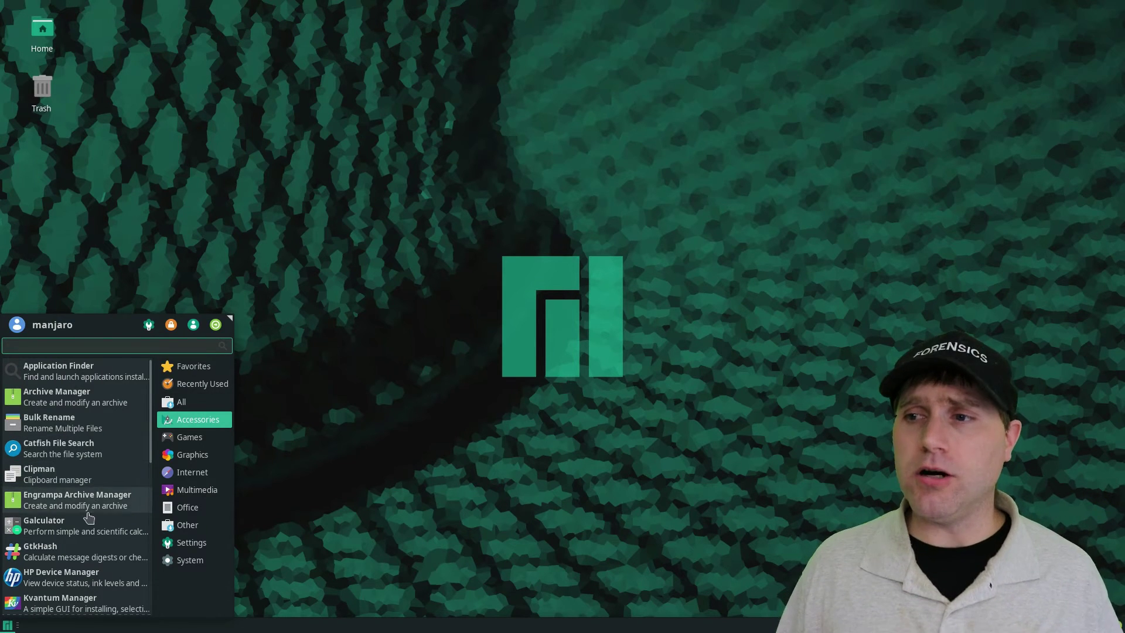
{"action": "scroll", "coordinate": [73, 557], "scroll_direction": "down", "scroll_amount": 5}
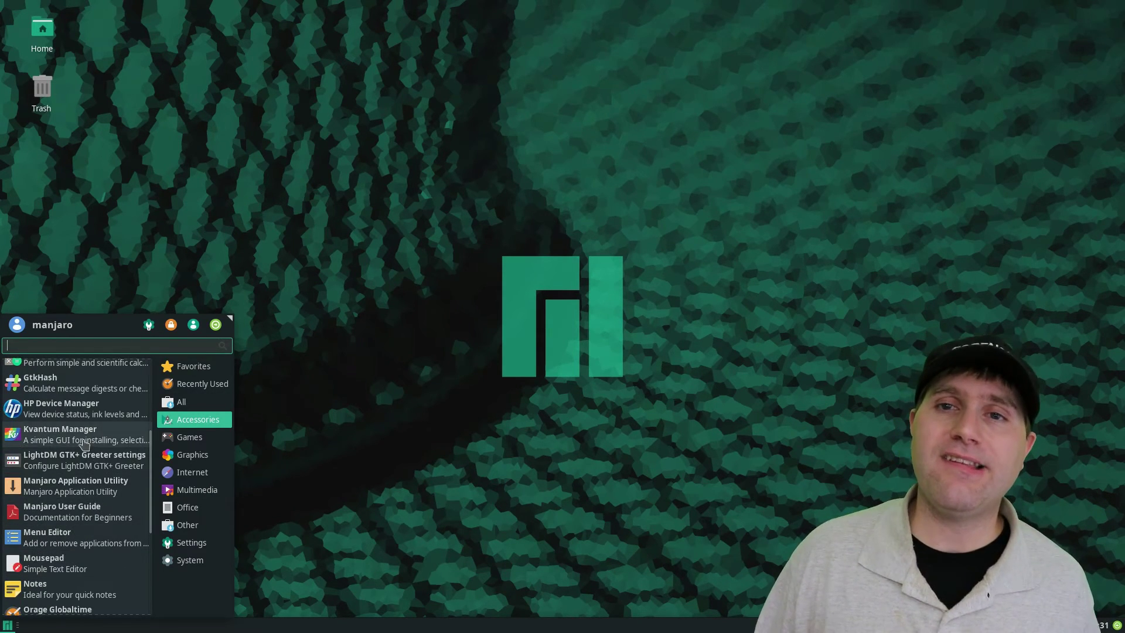
{"action": "scroll", "coordinate": [68, 564], "scroll_direction": "down", "scroll_amount": 3}
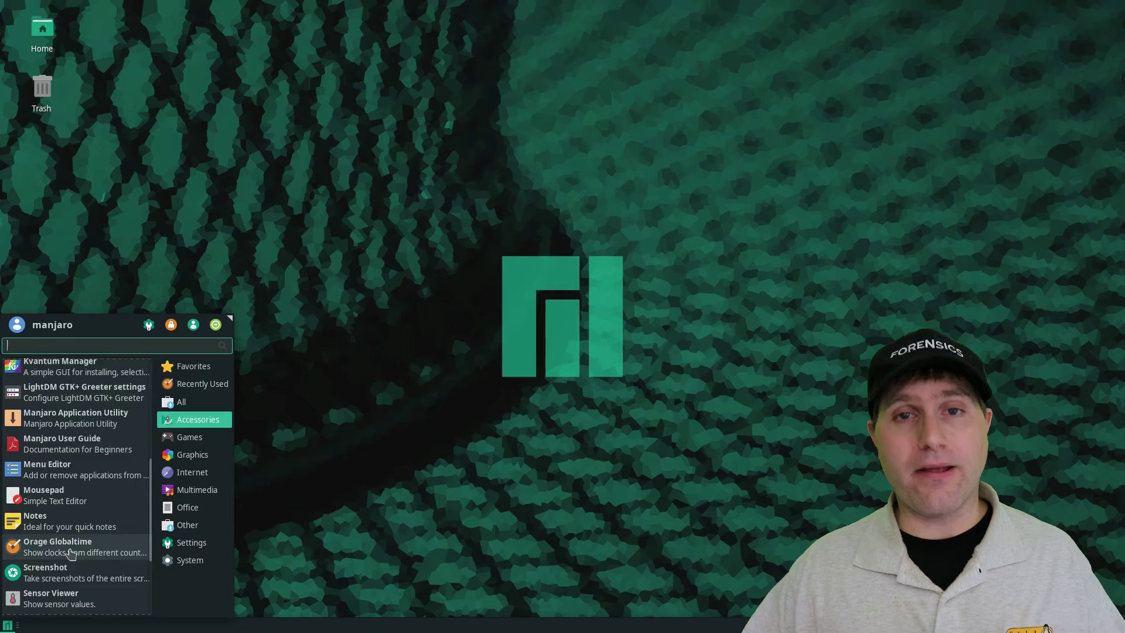
{"action": "scroll", "coordinate": [64, 569], "scroll_direction": "down", "scroll_amount": 5}
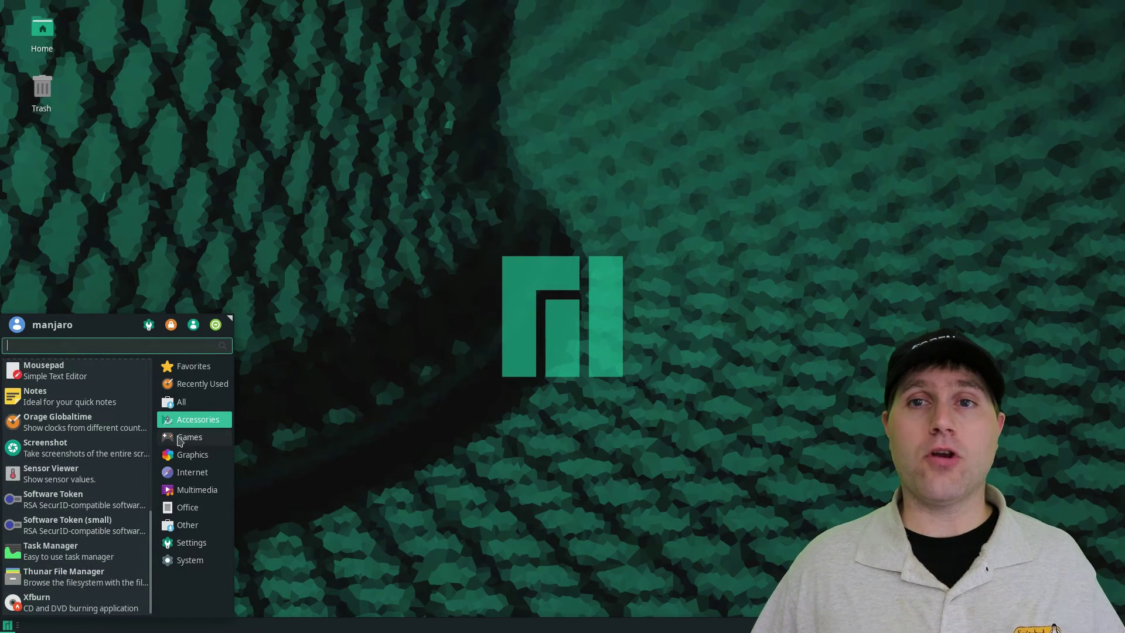
{"action": "left_click", "coordinate": [196, 438]}
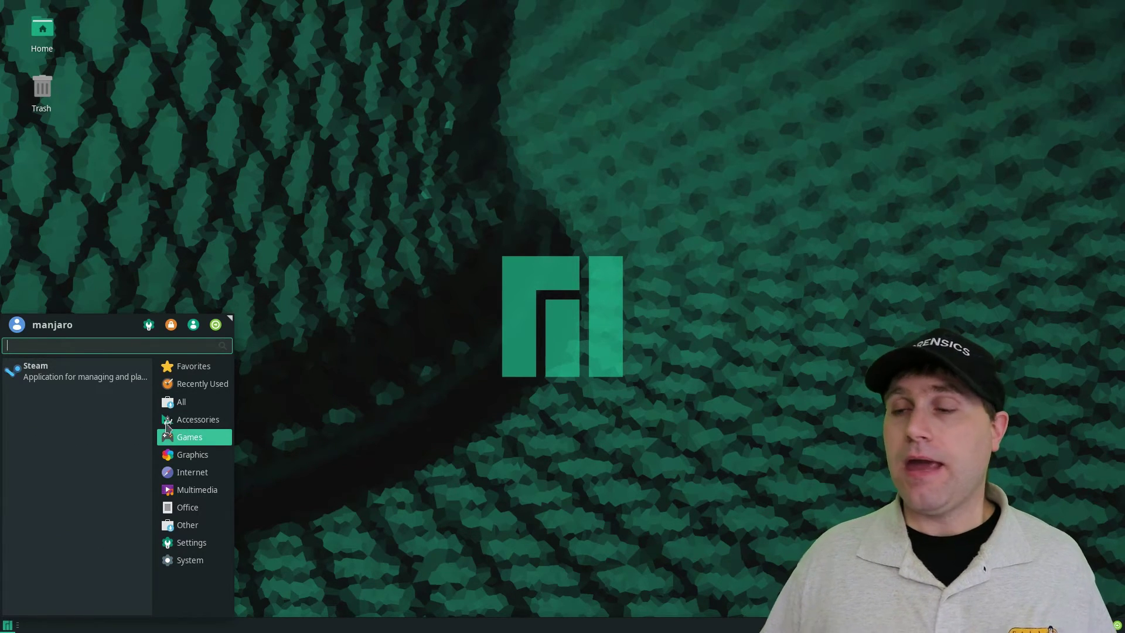
{"action": "left_click", "coordinate": [193, 455]}
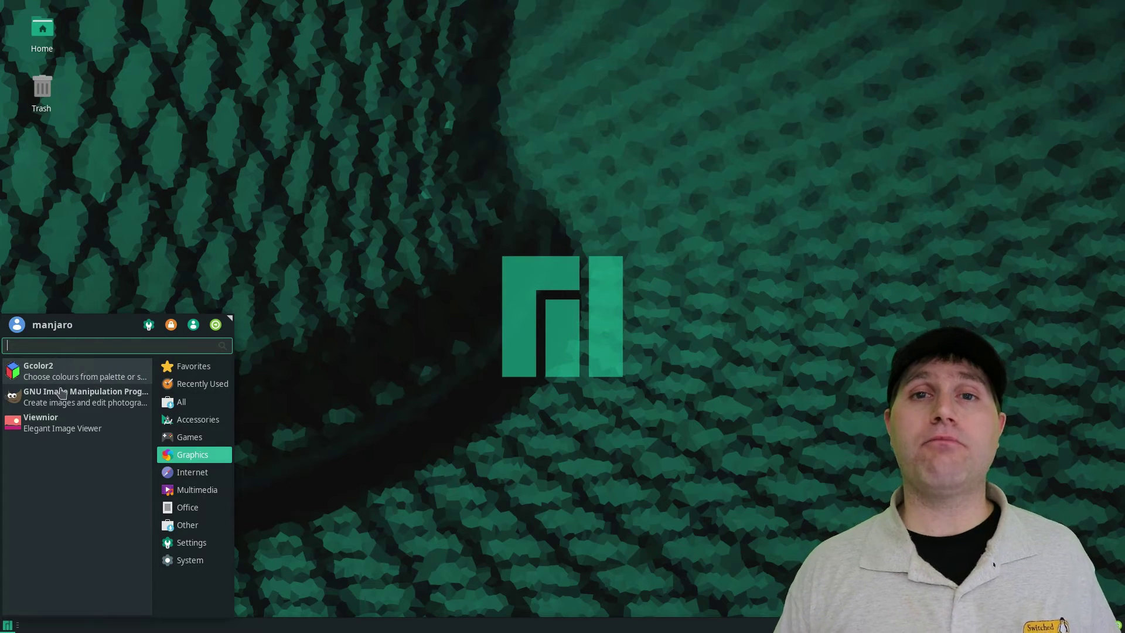
{"action": "left_click", "coordinate": [193, 472]}
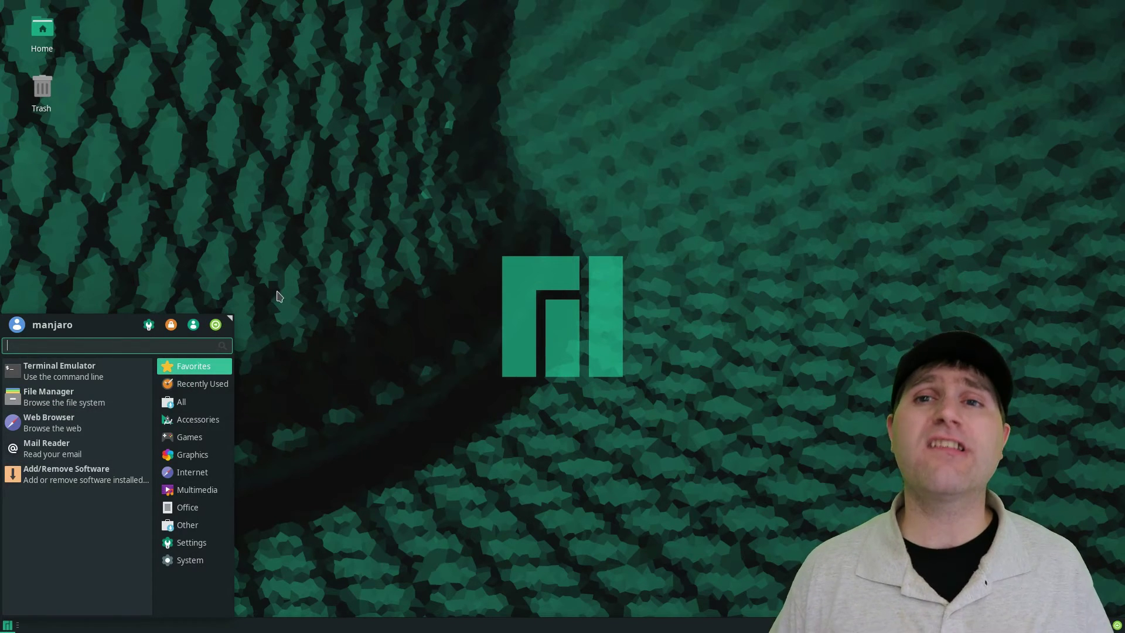
- Enlarge the menu to medium size, browse Multimedia through System categories, then close it
{"action": "left_click_drag", "start_coordinate": [228, 320], "coordinate": [273, 308]}
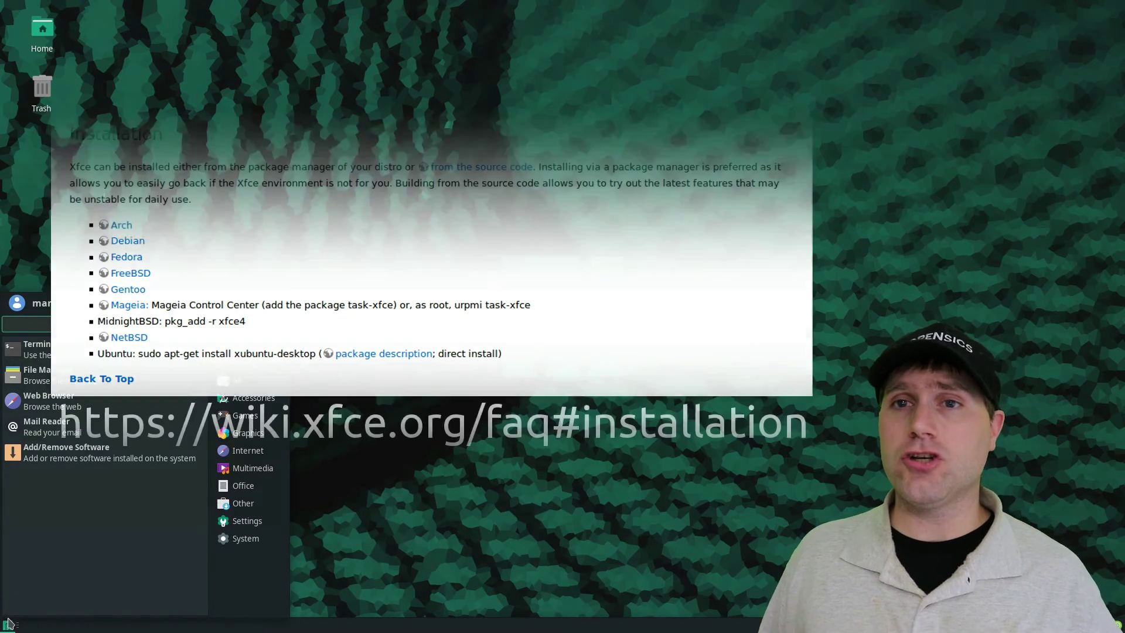
{"action": "left_click", "coordinate": [251, 450]}
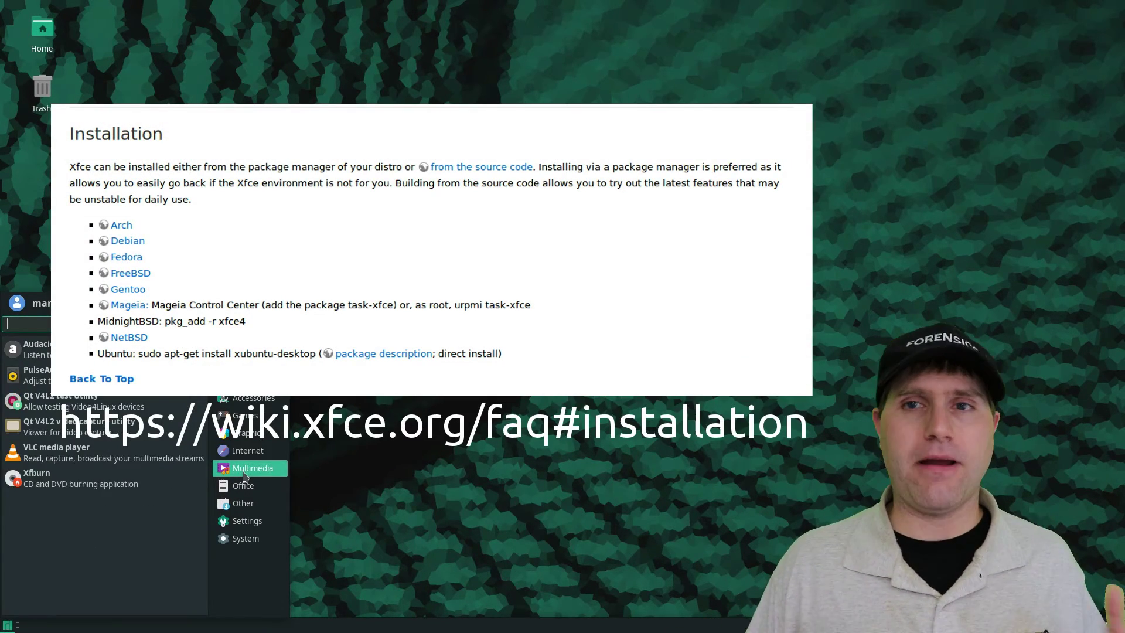
{"action": "left_click", "coordinate": [251, 486]}
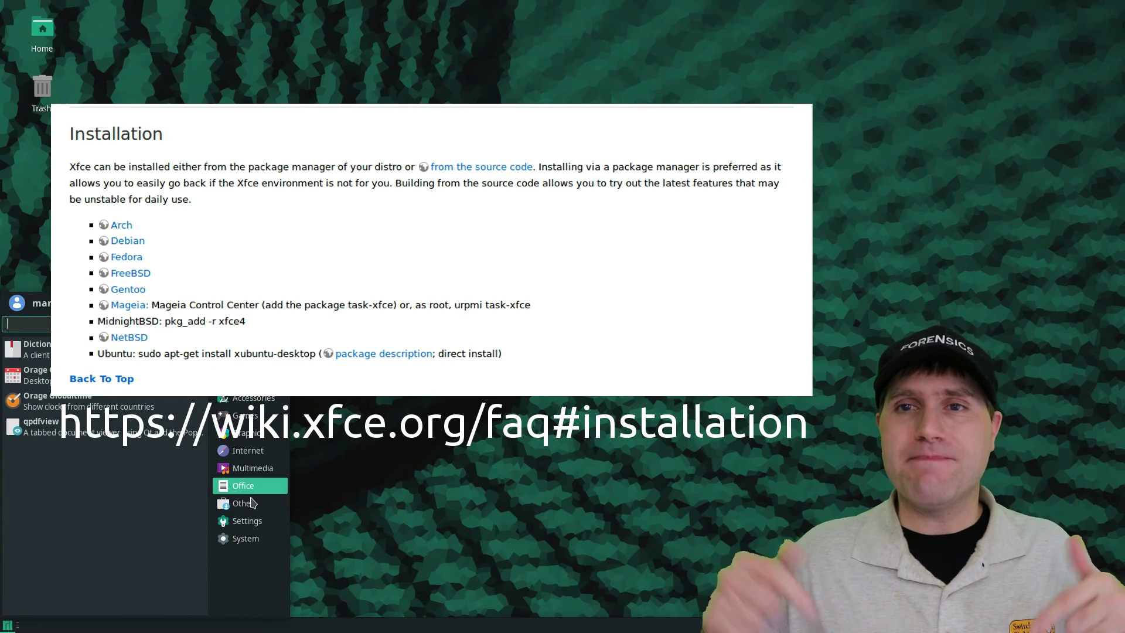
{"action": "left_click", "coordinate": [250, 506]}
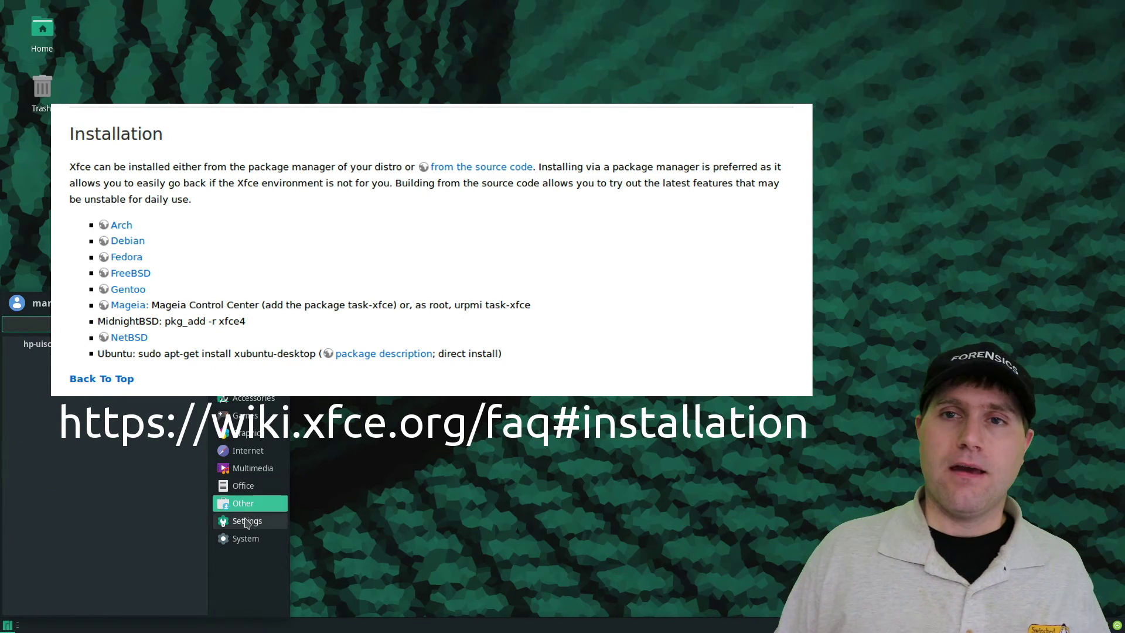
{"action": "left_click", "coordinate": [246, 520]}
{"action": "left_click", "coordinate": [244, 539]}
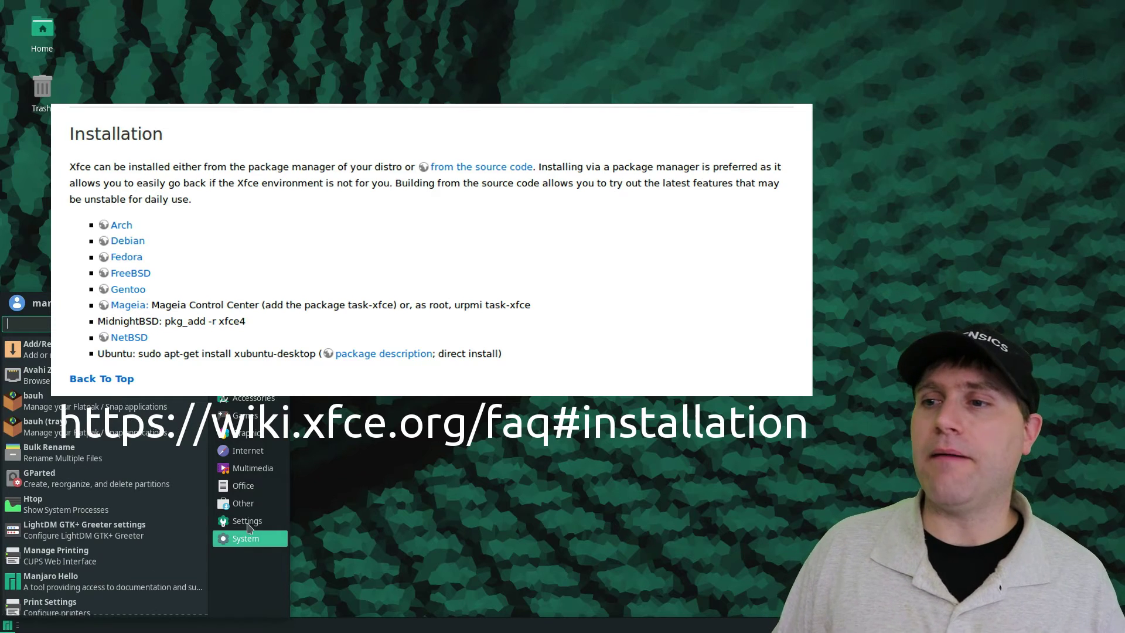
{"action": "scroll", "coordinate": [117, 469], "scroll_direction": "down", "scroll_amount": 3}
{"action": "scroll", "coordinate": [129, 445], "scroll_direction": "up", "scroll_amount": 3}
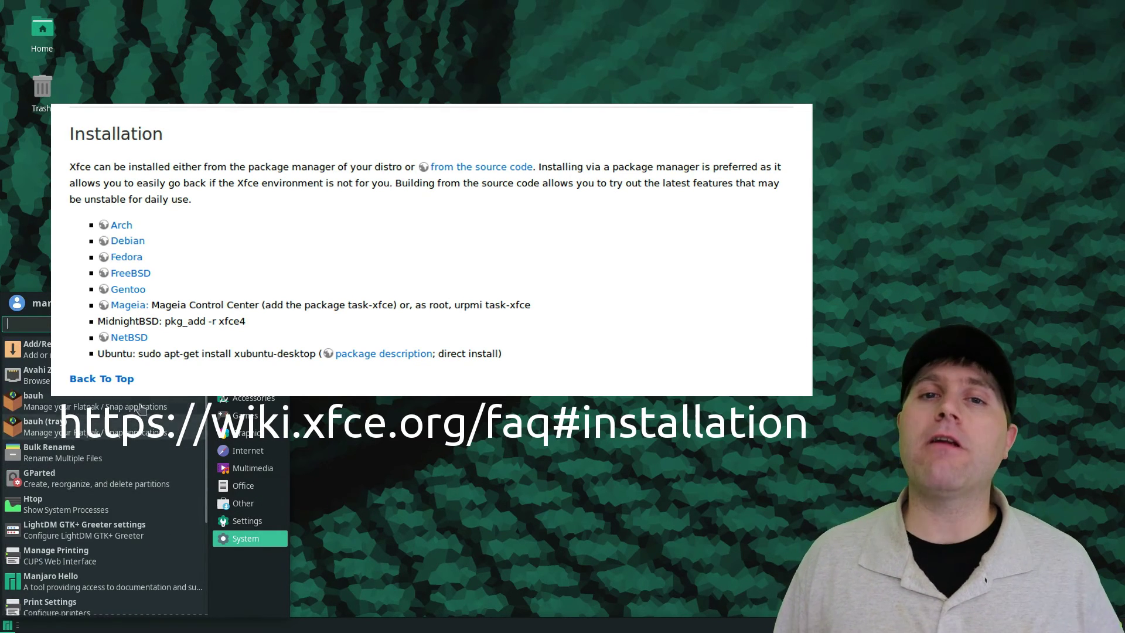
{"action": "left_click", "coordinate": [895, 274]}
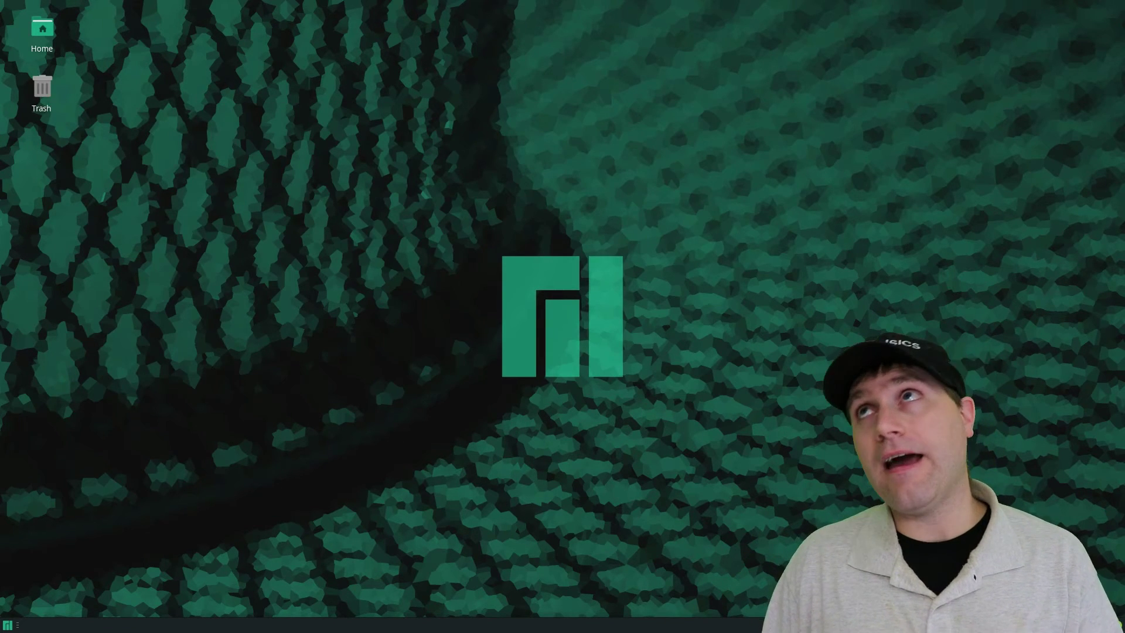
- Peek at the panel options and menu, then open Home in Thunar and visit Downloads
{"action": "right_click", "coordinate": [259, 627]}
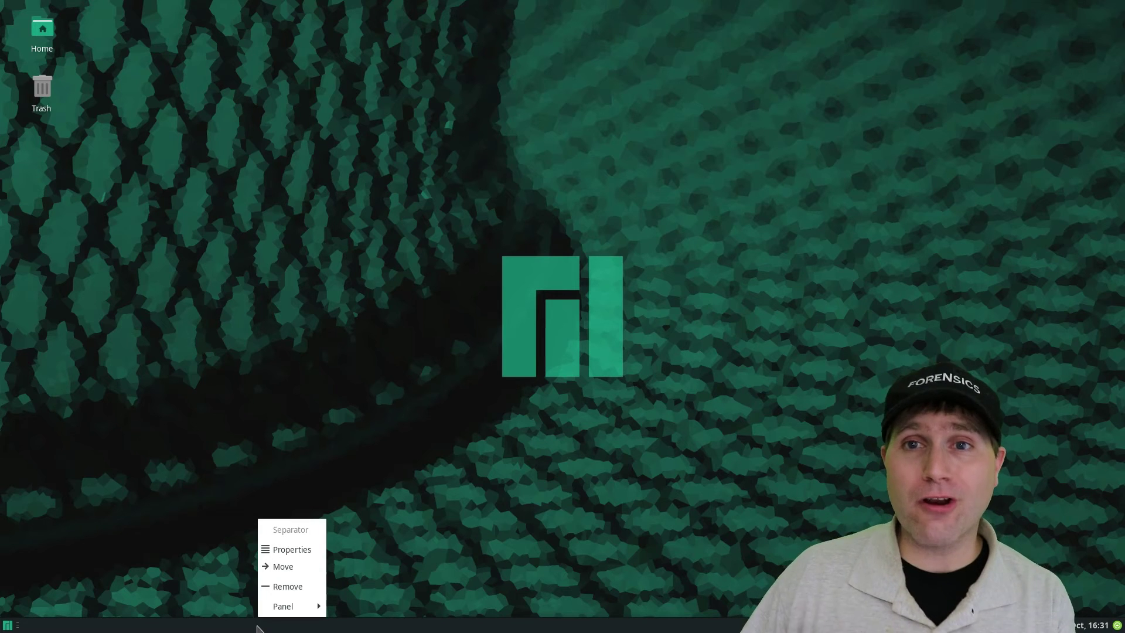
{"action": "key", "text": "Escape"}
{"action": "key", "text": "super"}
{"action": "key", "text": "Escape"}
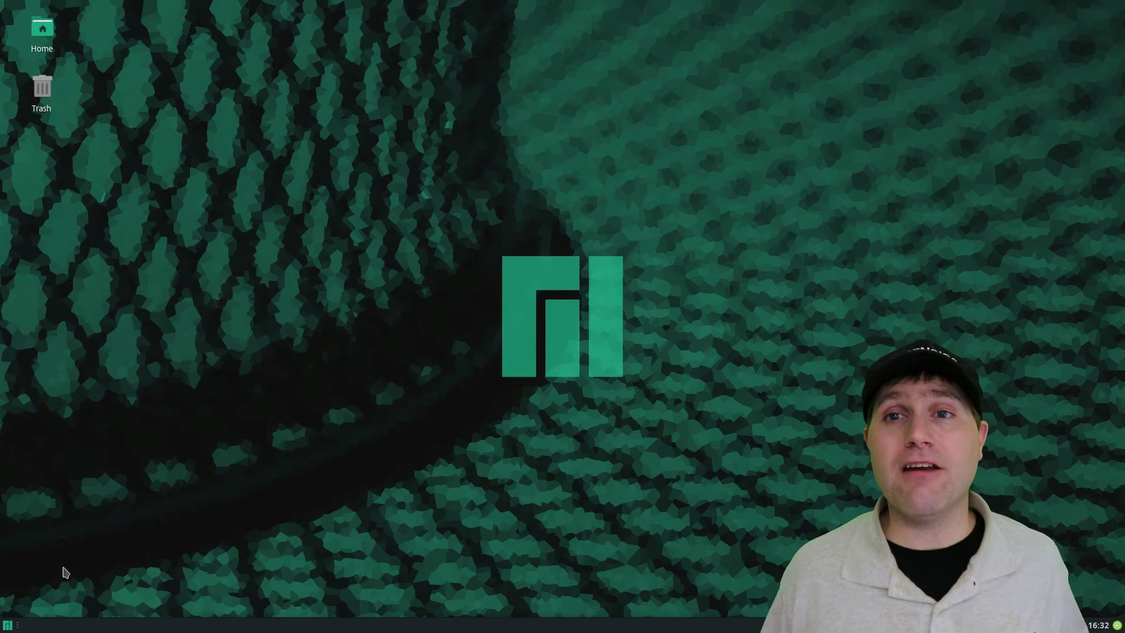
{"action": "double_click", "coordinate": [41, 32]}
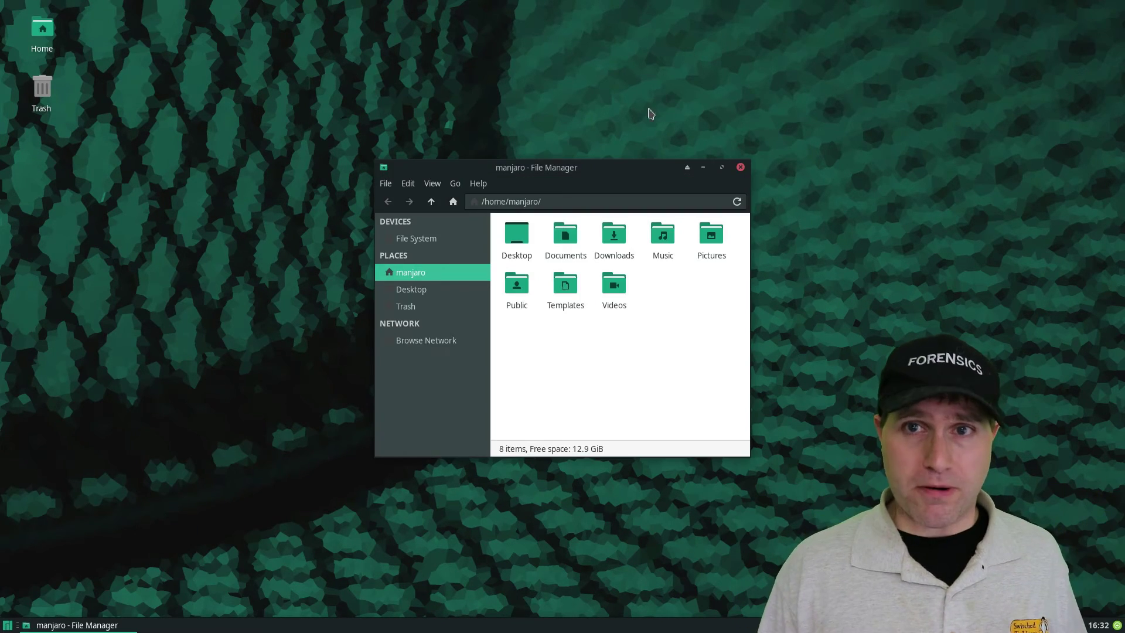
{"action": "left_click_drag", "start_coordinate": [602, 169], "coordinate": [531, 127]}
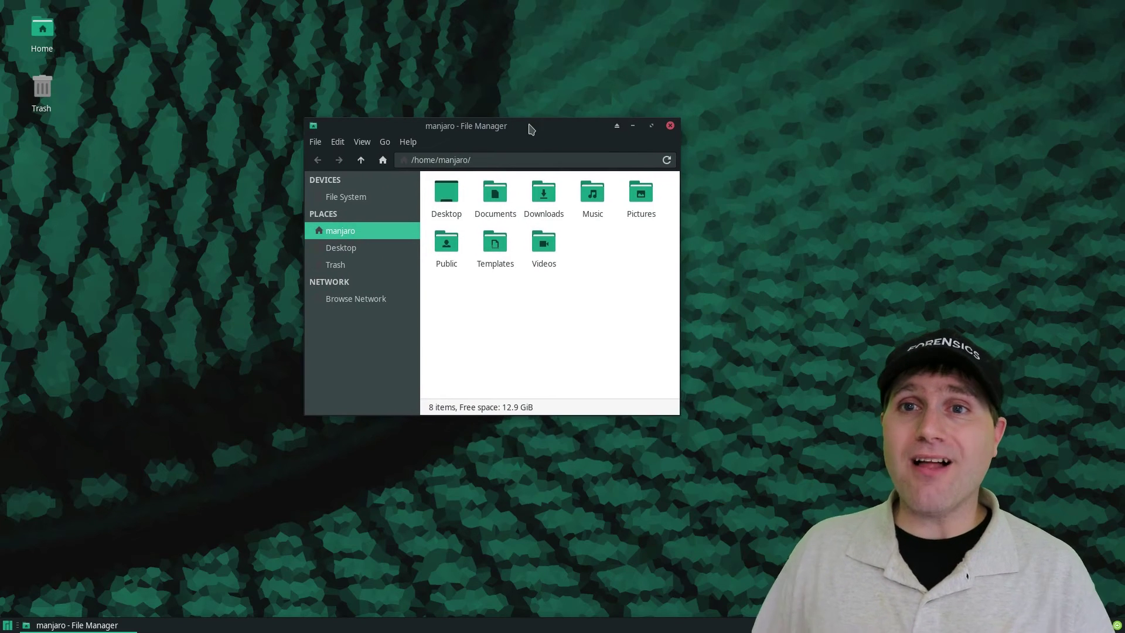
{"action": "double_click", "coordinate": [544, 194]}
{"action": "left_click", "coordinate": [317, 160]}
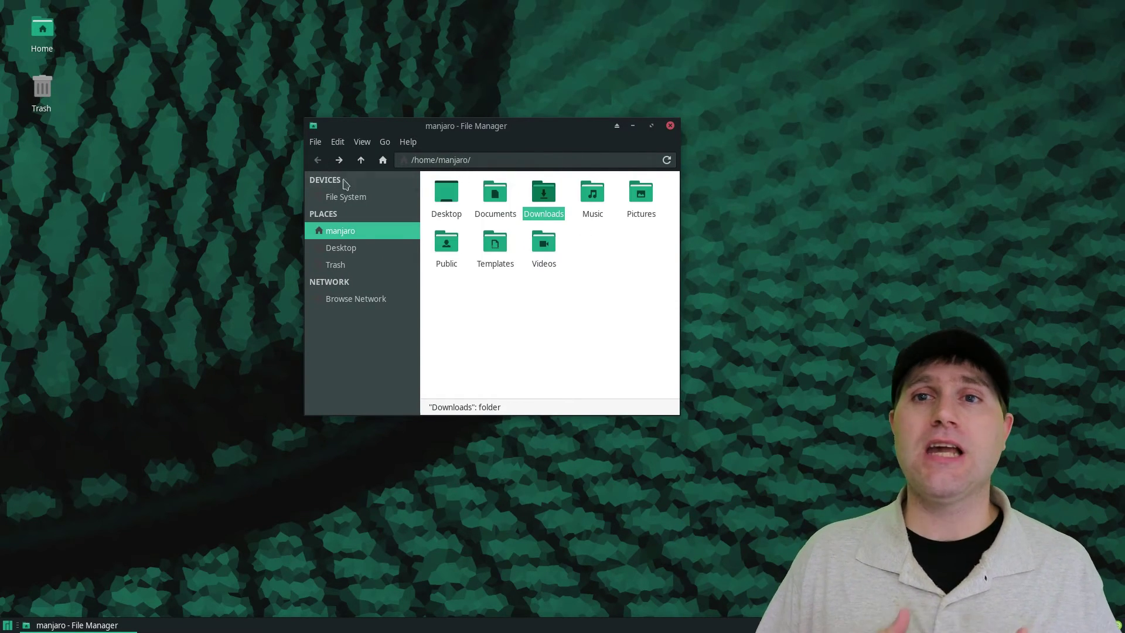
- Visit Desktop, Trash and the File System root from the sidebar, ending back in home
{"action": "left_click", "coordinate": [345, 248]}
{"action": "left_click", "coordinate": [337, 265]}
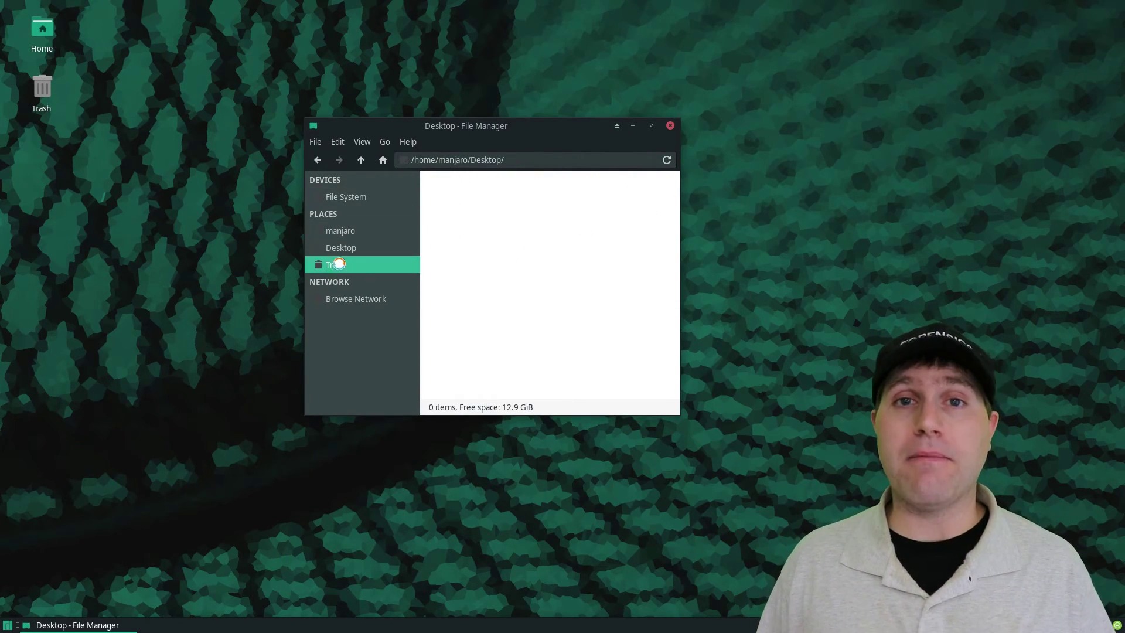
{"action": "left_click", "coordinate": [347, 233]}
{"action": "left_click", "coordinate": [335, 265]}
{"action": "right_click", "coordinate": [337, 265]}
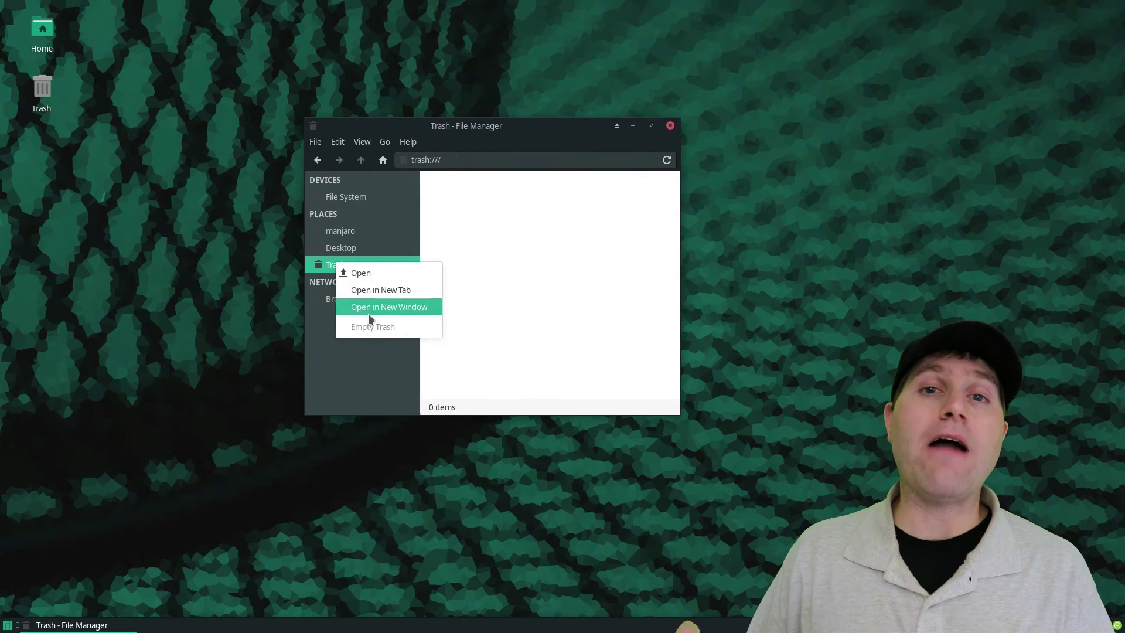
{"action": "left_click", "coordinate": [427, 195]}
{"action": "left_click", "coordinate": [349, 198]}
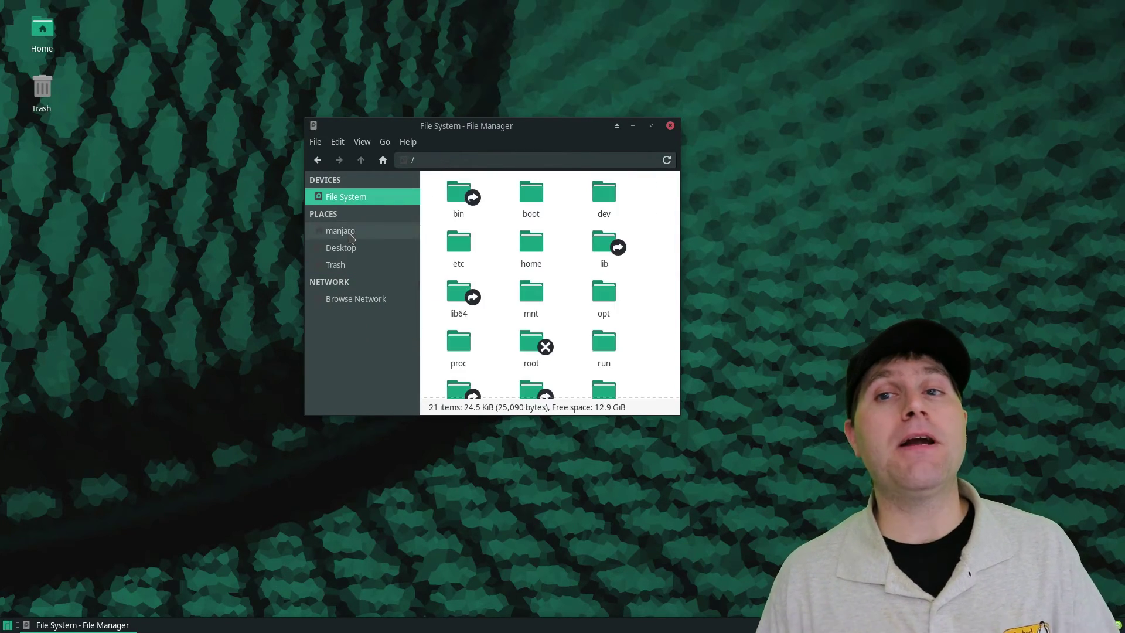
{"action": "left_click", "coordinate": [357, 231]}
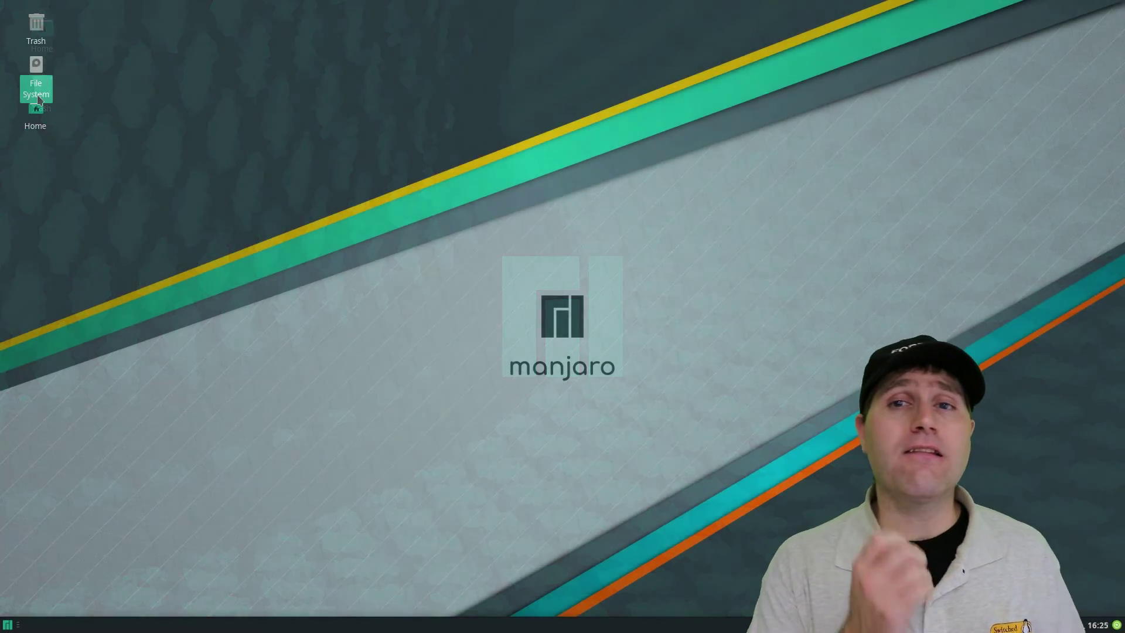
- Auto-arrange desktop icons into File System, Home, Trash order, then open Desktop Settings
{"action": "left_click", "coordinate": [43, 126]}
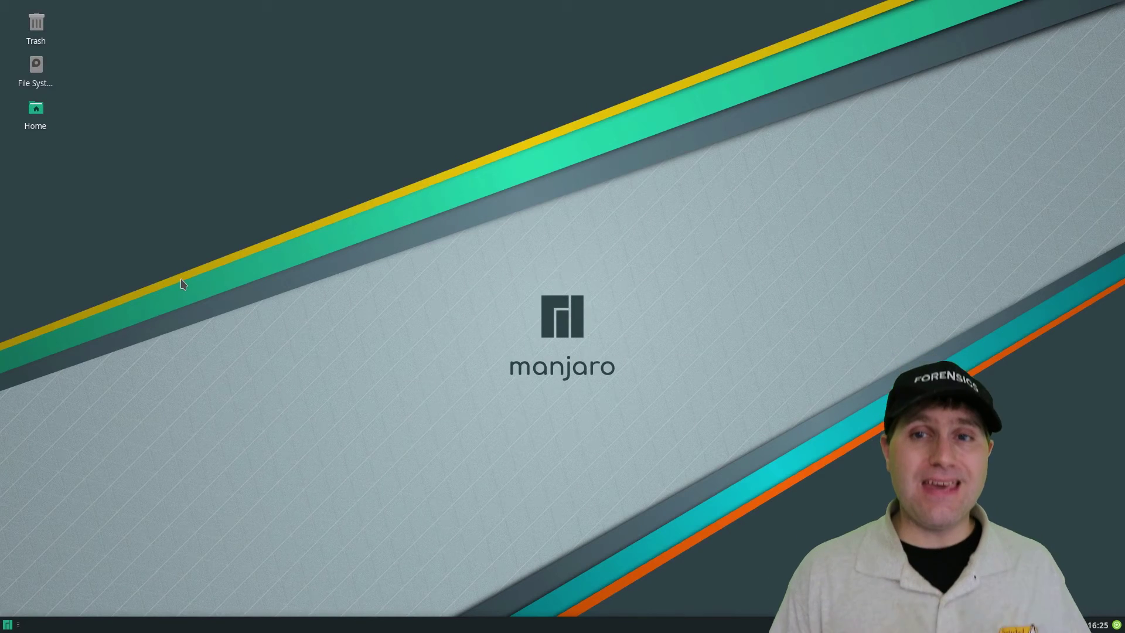
{"action": "right_click", "coordinate": [270, 162]}
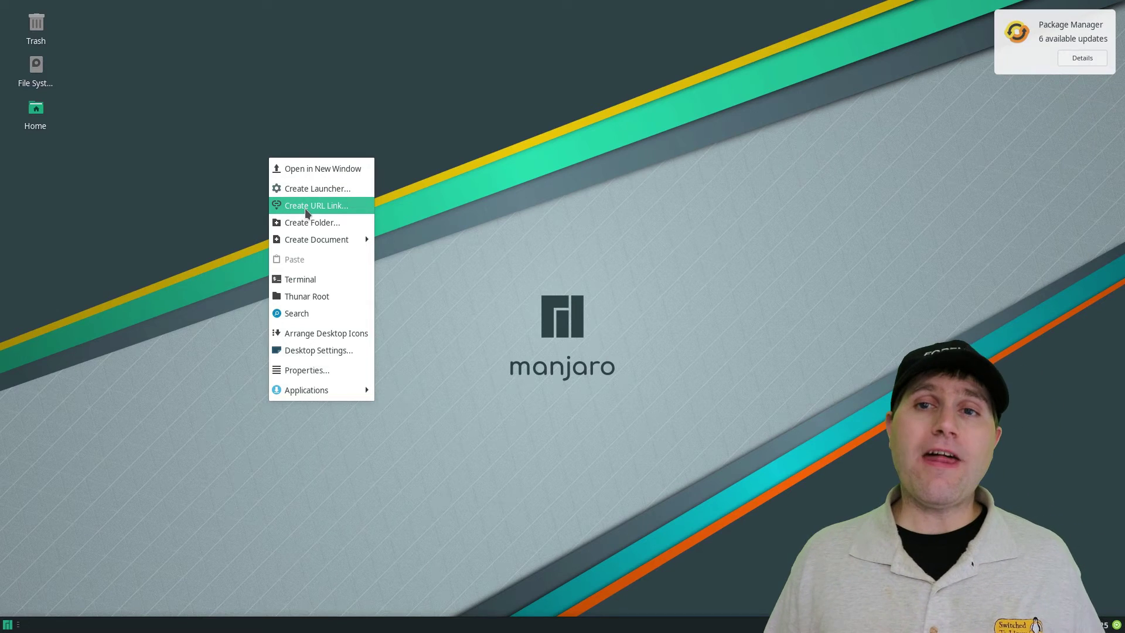
{"action": "mouse_move", "coordinate": [325, 243]}
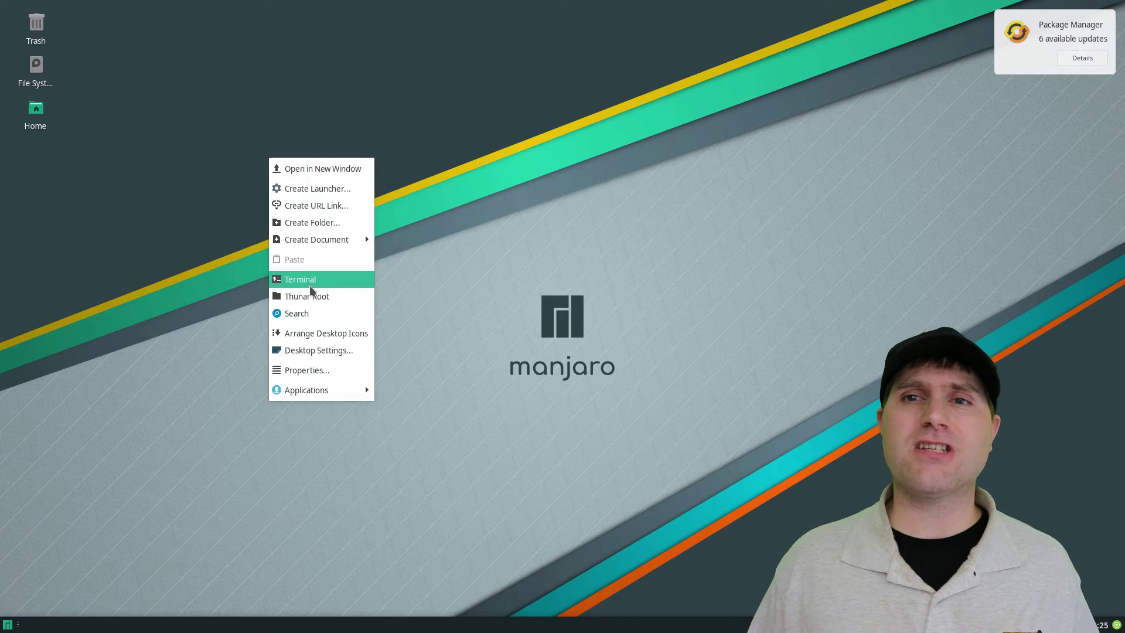
{"action": "left_click", "coordinate": [318, 337]}
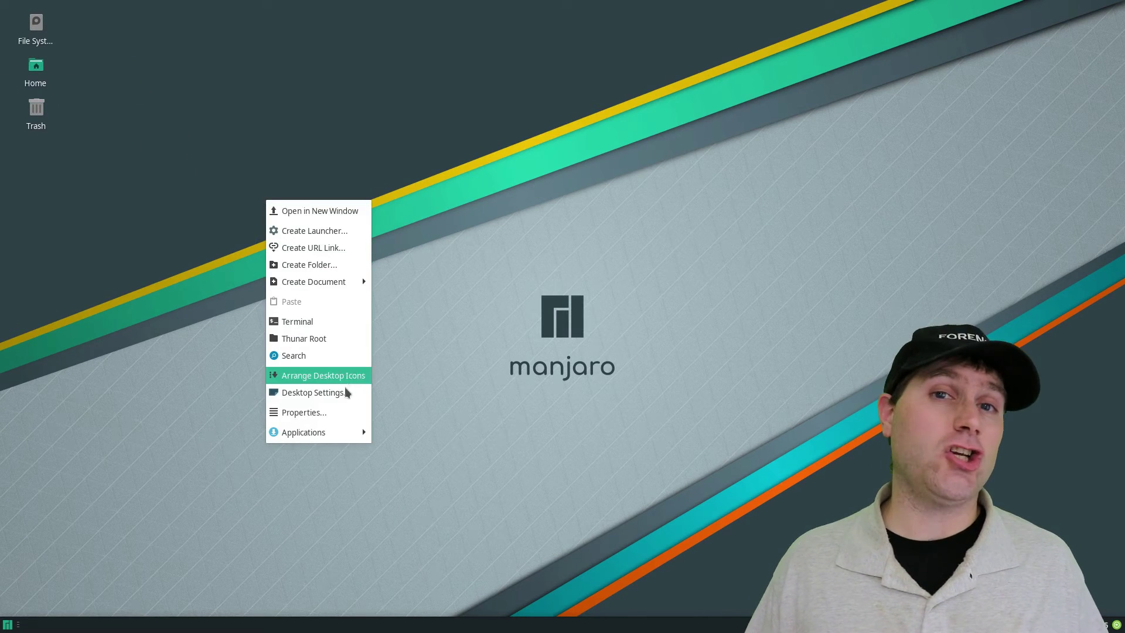
{"action": "left_click", "coordinate": [344, 392]}
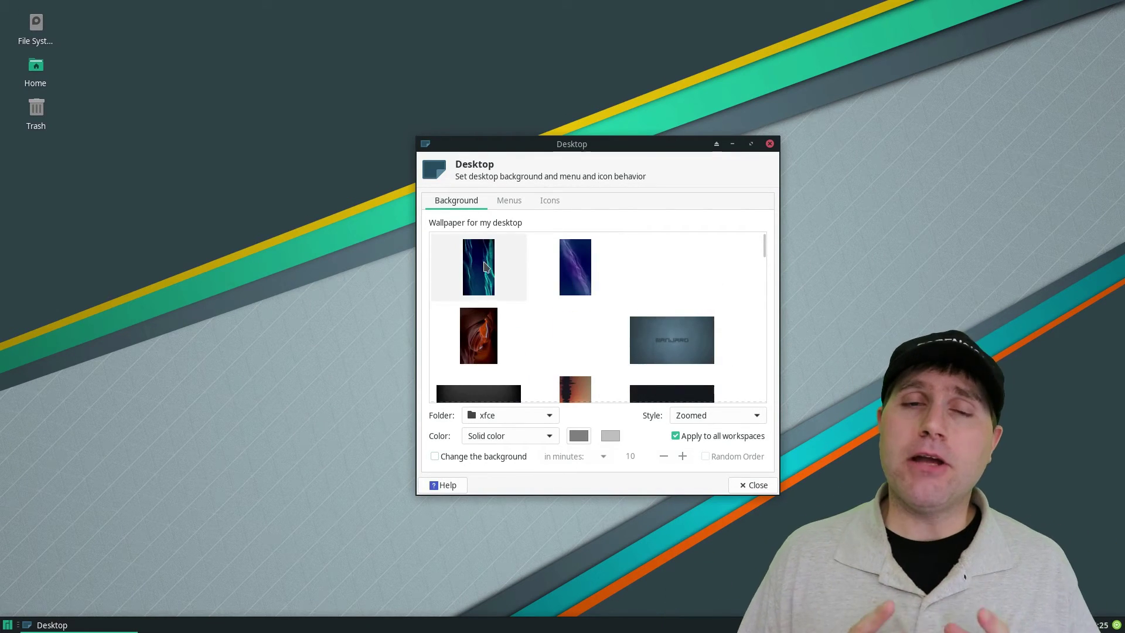
- Preview the blue-teal waves, purple wave, green leaves and Manjaro logo wallpapers
{"action": "left_click", "coordinate": [479, 267]}
{"action": "left_click", "coordinate": [580, 271]}
{"action": "left_click", "coordinate": [672, 271]}
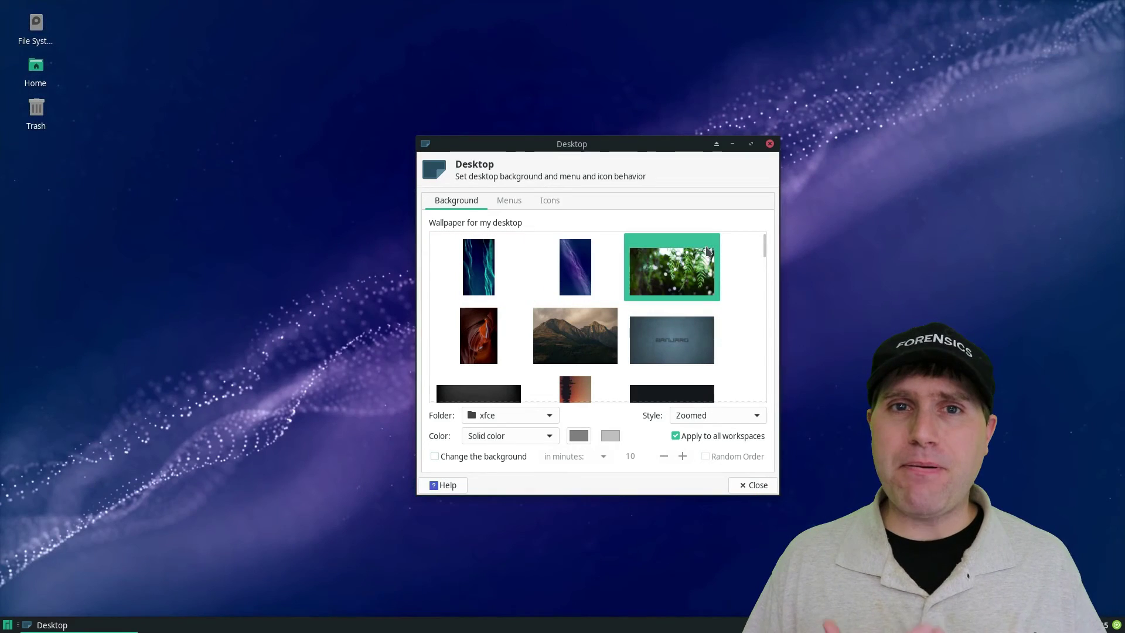
{"action": "left_click", "coordinate": [677, 351]}
{"action": "scroll", "coordinate": [674, 346], "scroll_direction": "down", "scroll_amount": 5}
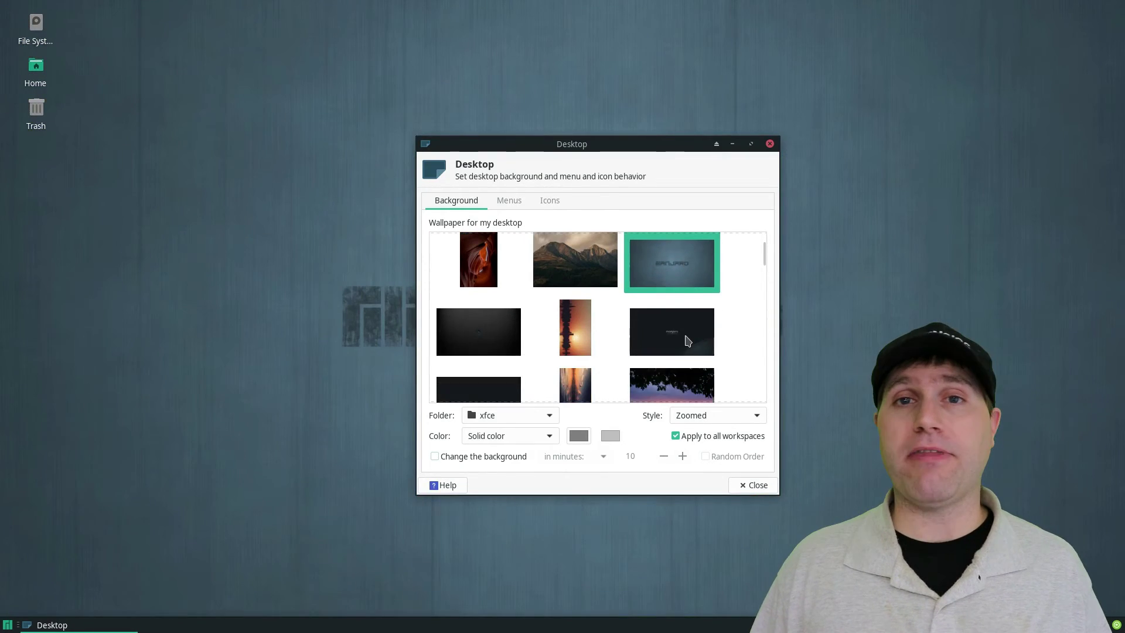
{"action": "scroll", "coordinate": [652, 339], "scroll_direction": "down", "scroll_amount": 1}
- Try the teal-stripe and dark wallpapers, set the green geometric pattern, and show the Menus options
{"action": "left_click", "coordinate": [574, 371]}
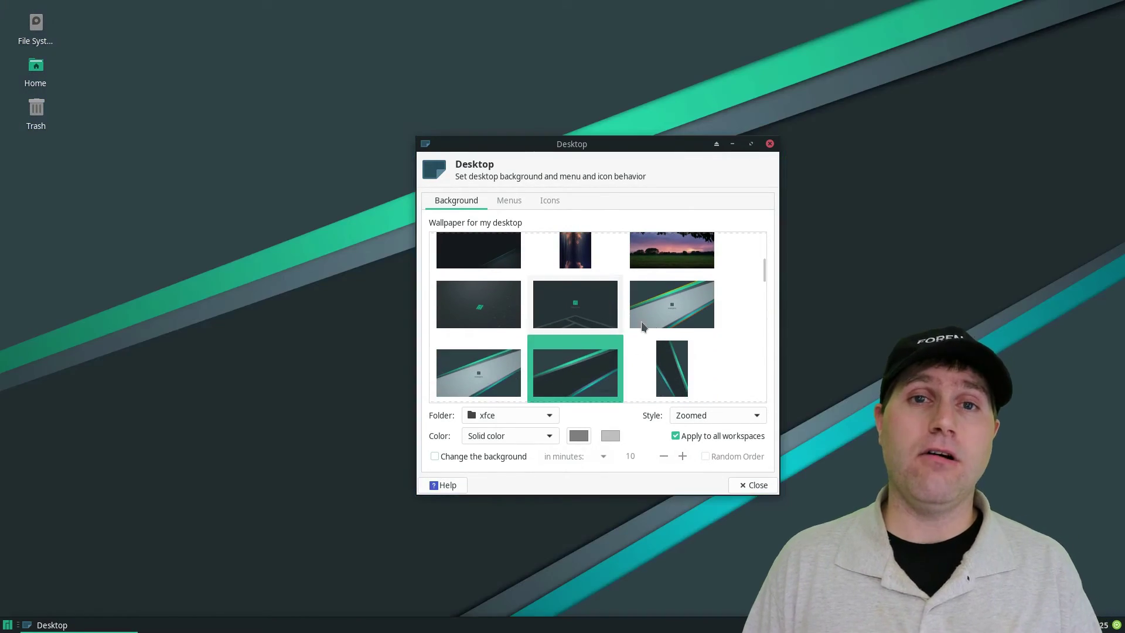
{"action": "left_click", "coordinate": [642, 319]}
{"action": "left_click", "coordinate": [592, 301]}
{"action": "left_click", "coordinate": [559, 352]}
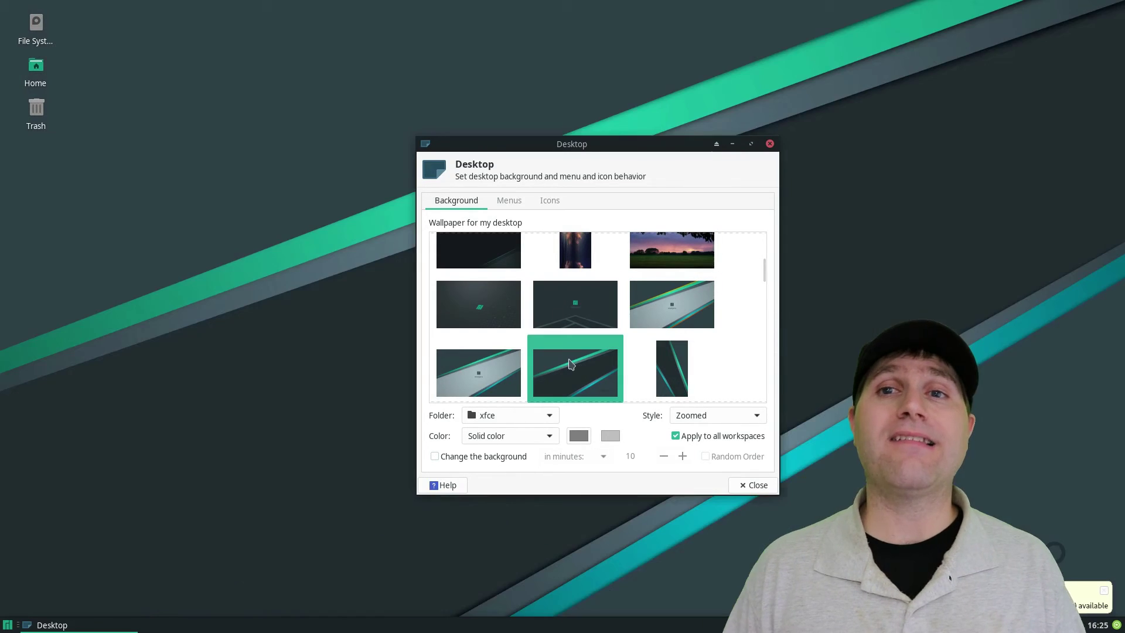
{"action": "left_click", "coordinate": [522, 349]}
{"action": "left_click", "coordinate": [703, 354]}
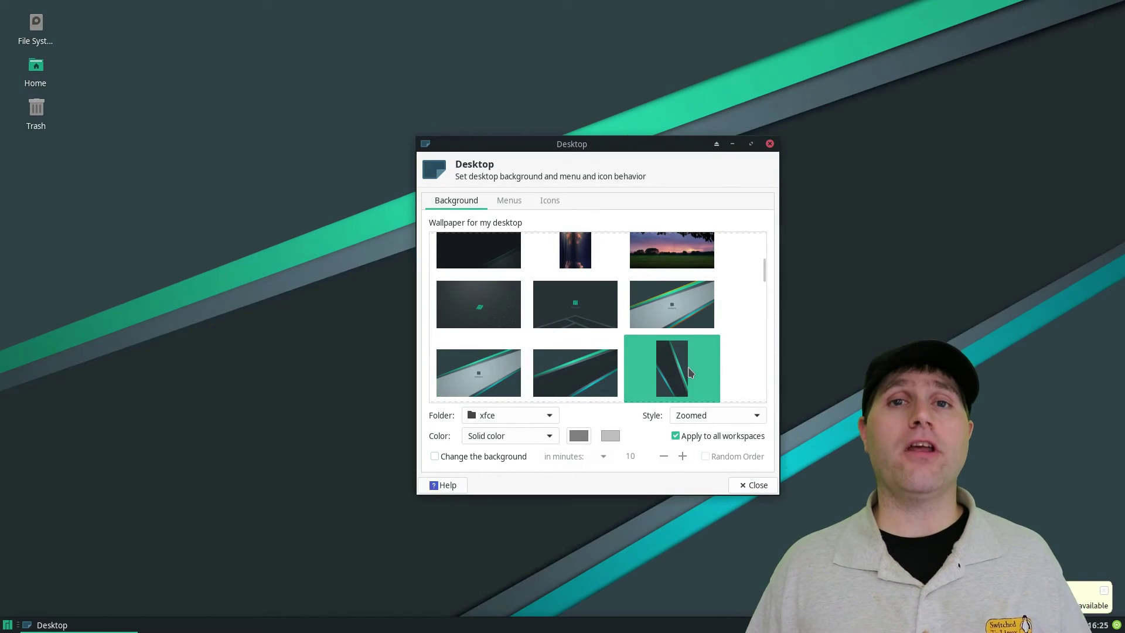
{"action": "left_click", "coordinate": [497, 311]}
{"action": "scroll", "coordinate": [497, 311], "scroll_direction": "down", "scroll_amount": 5}
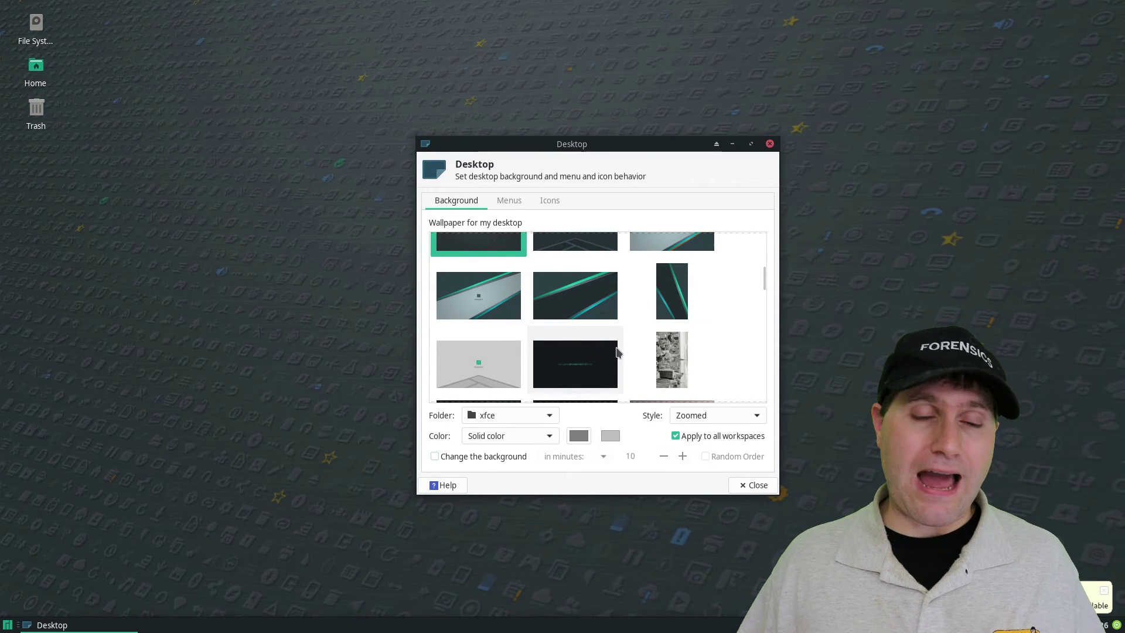
{"action": "left_click", "coordinate": [588, 396]}
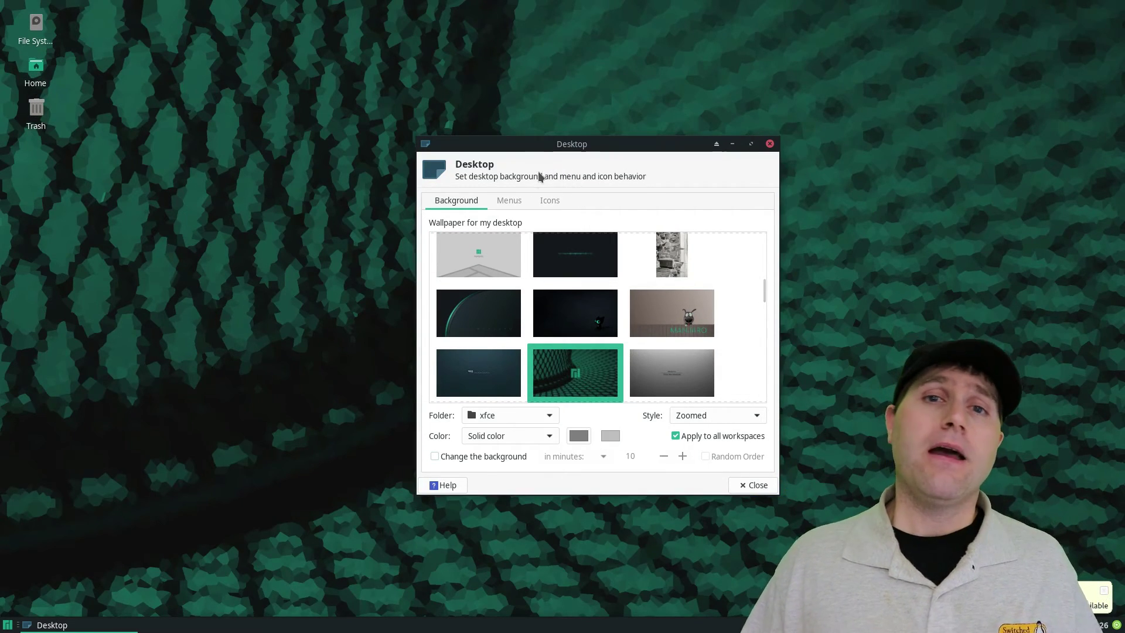
{"action": "left_click", "coordinate": [523, 200]}
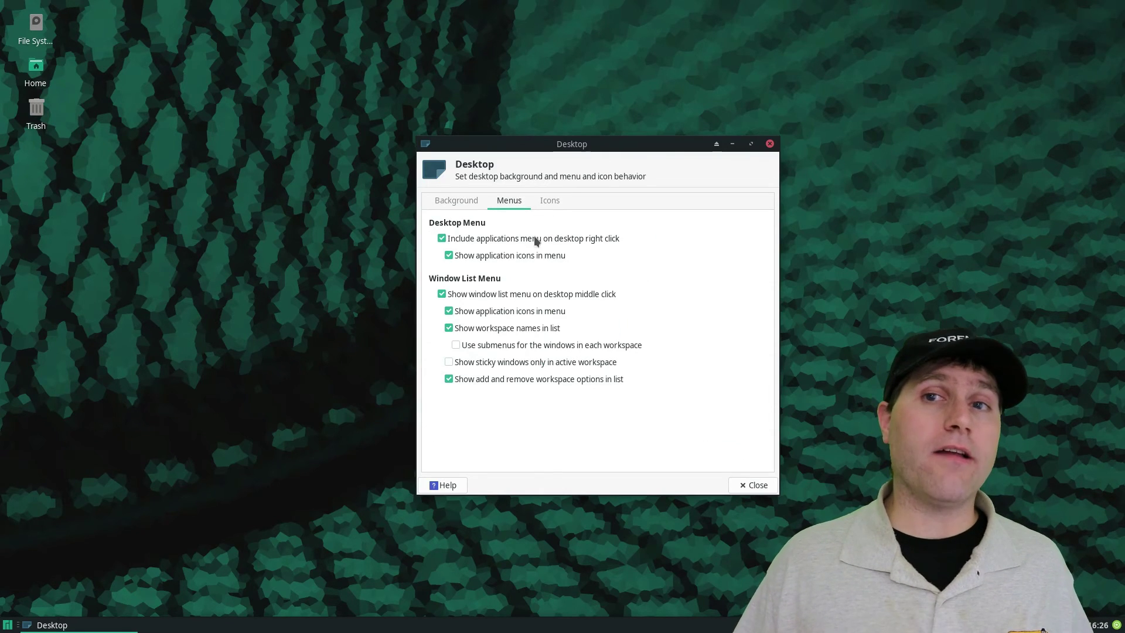
- Remove applications from the desktop right-click menu and check the result
{"action": "right_click", "coordinate": [337, 244]}
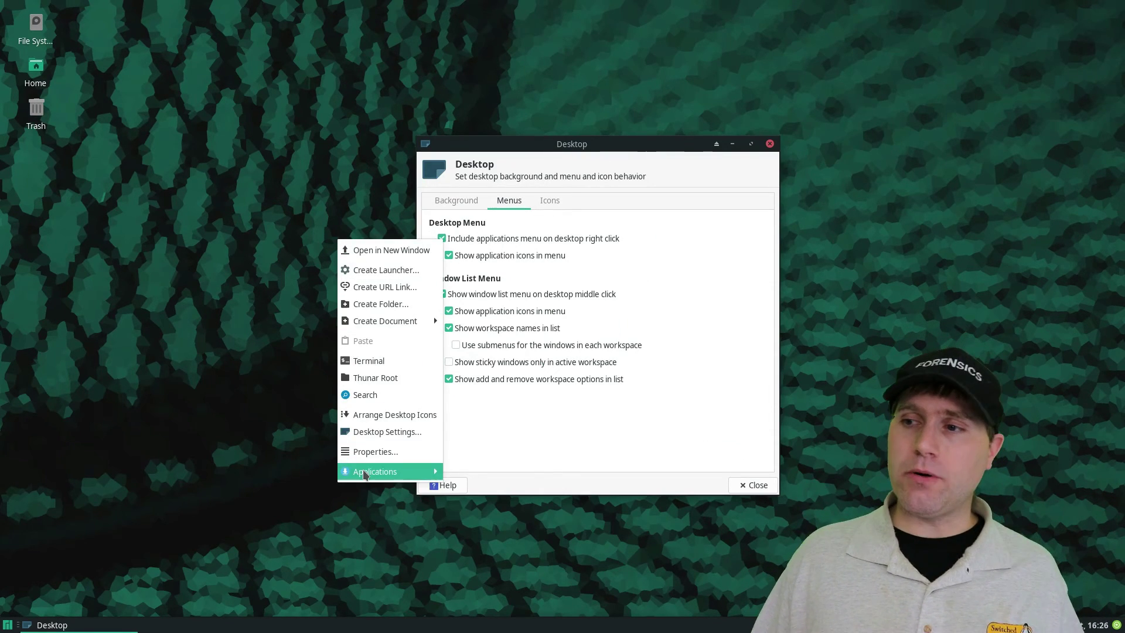
{"action": "mouse_move", "coordinate": [365, 473]}
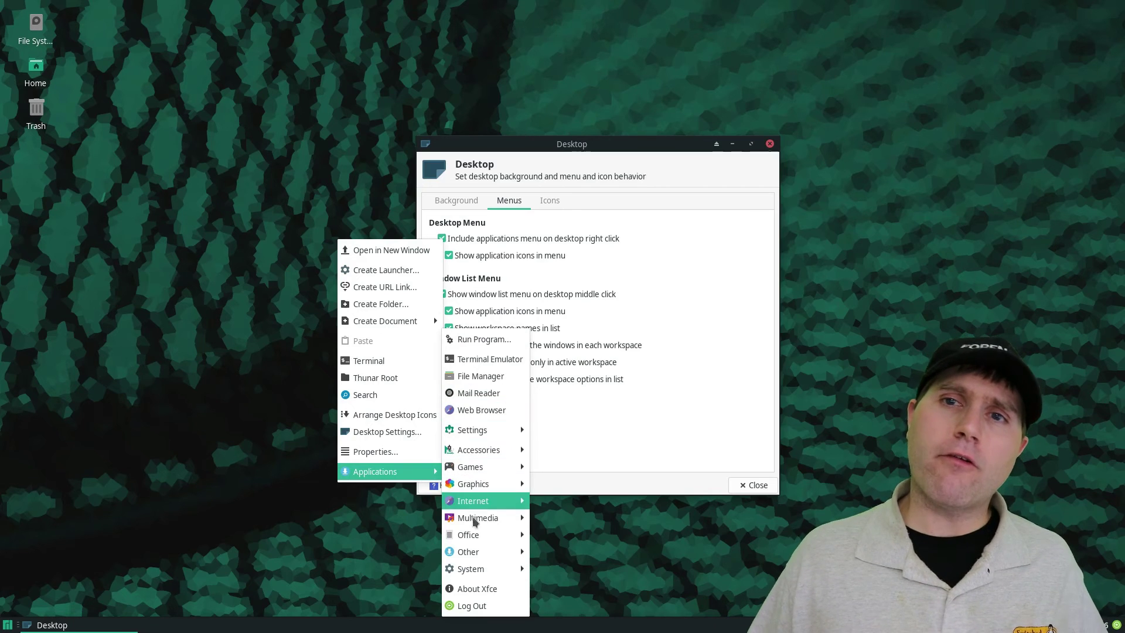
{"action": "left_click", "coordinate": [626, 241]}
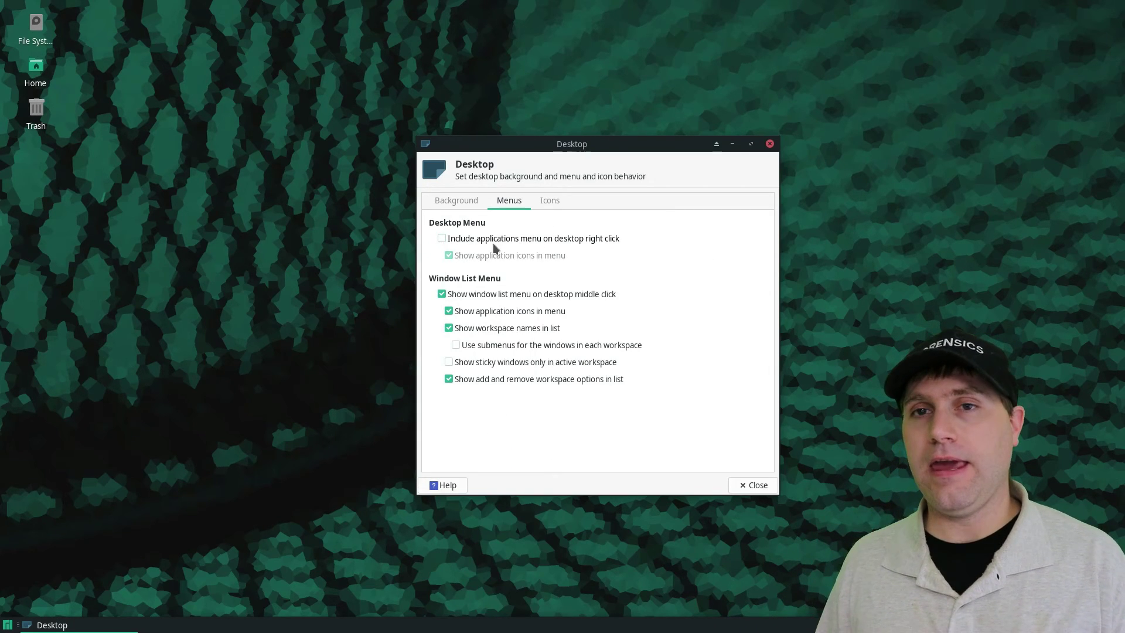
{"action": "right_click", "coordinate": [296, 273]}
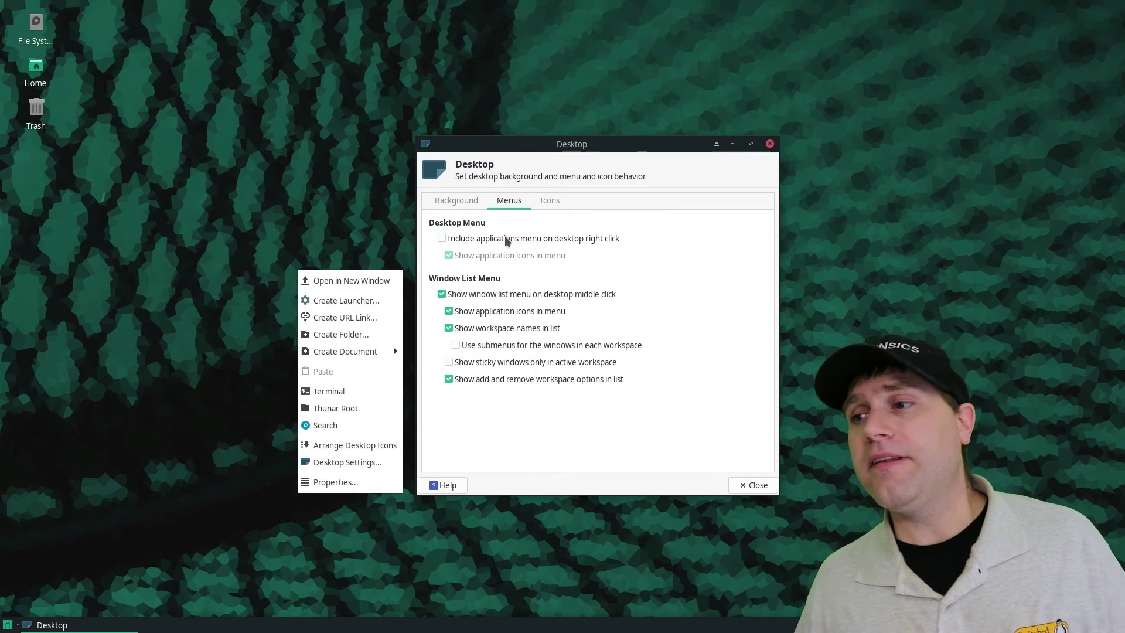
{"action": "left_click", "coordinate": [527, 221]}
- Restore applications in the desktop menu and turn application icons off, then back on
{"action": "left_click", "coordinate": [513, 235]}
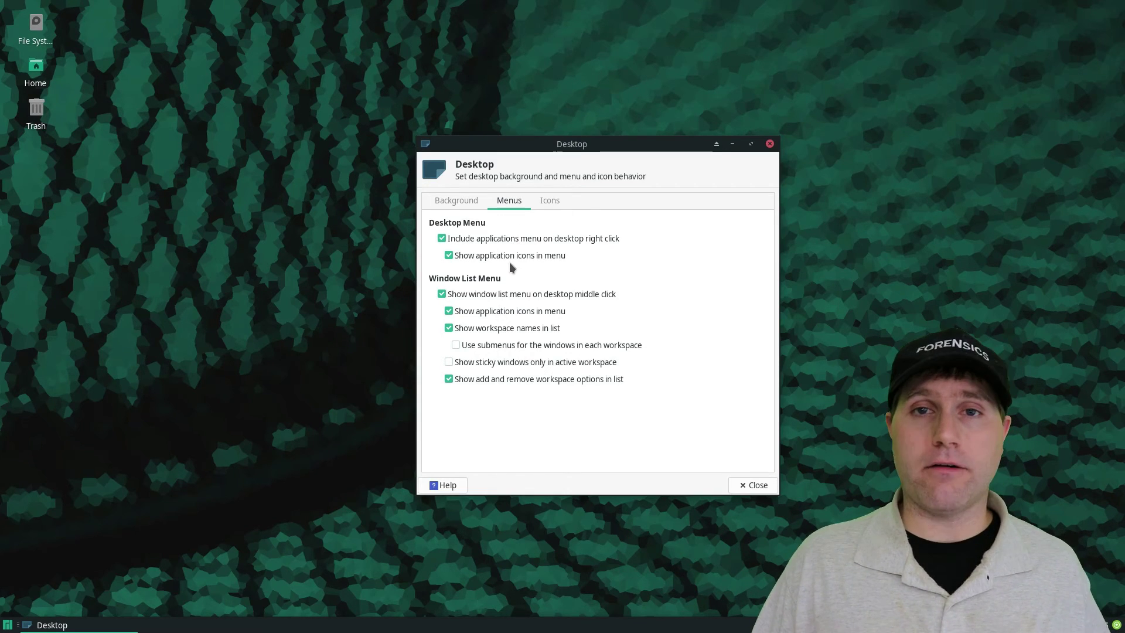
{"action": "left_click", "coordinate": [508, 254]}
{"action": "right_click", "coordinate": [295, 303]}
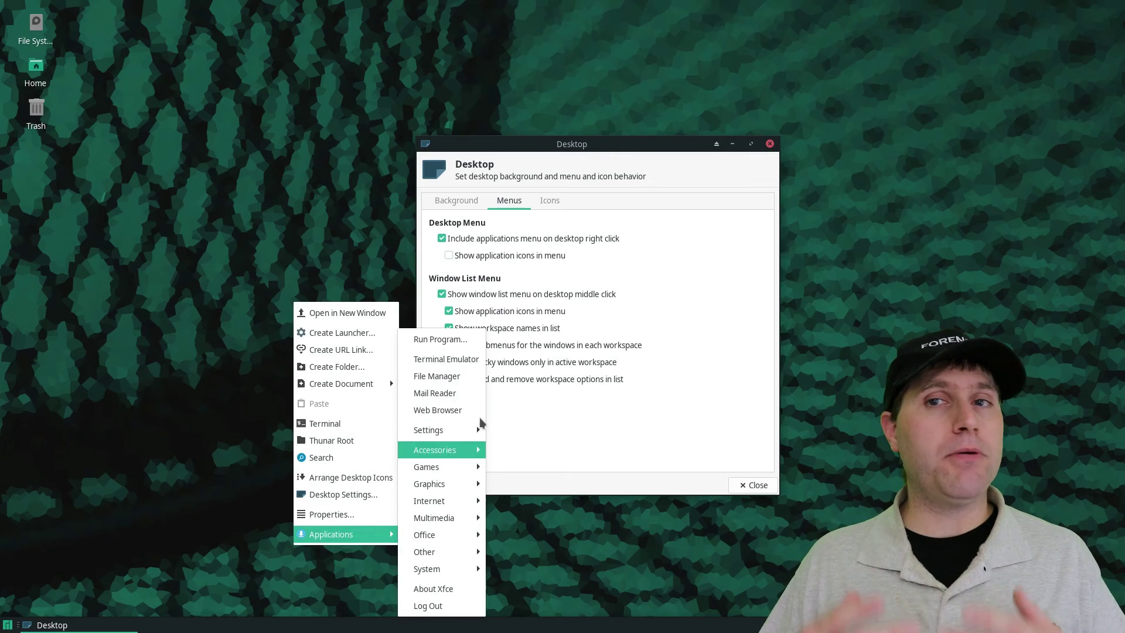
{"action": "left_click", "coordinate": [535, 265]}
{"action": "right_click", "coordinate": [374, 297]}
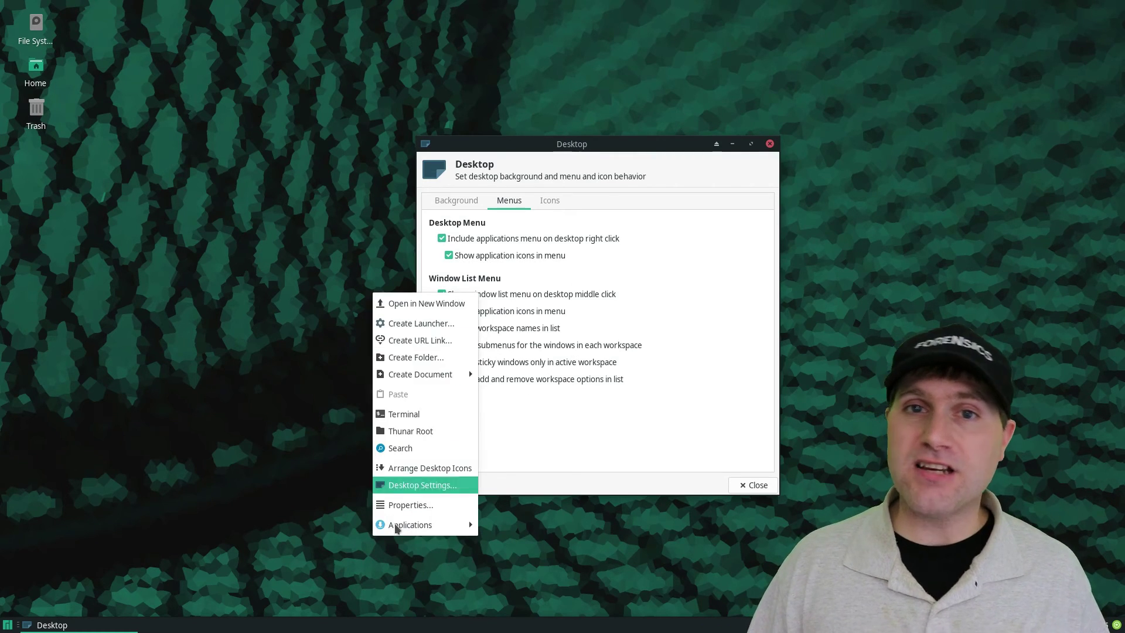
{"action": "mouse_move", "coordinate": [429, 528]}
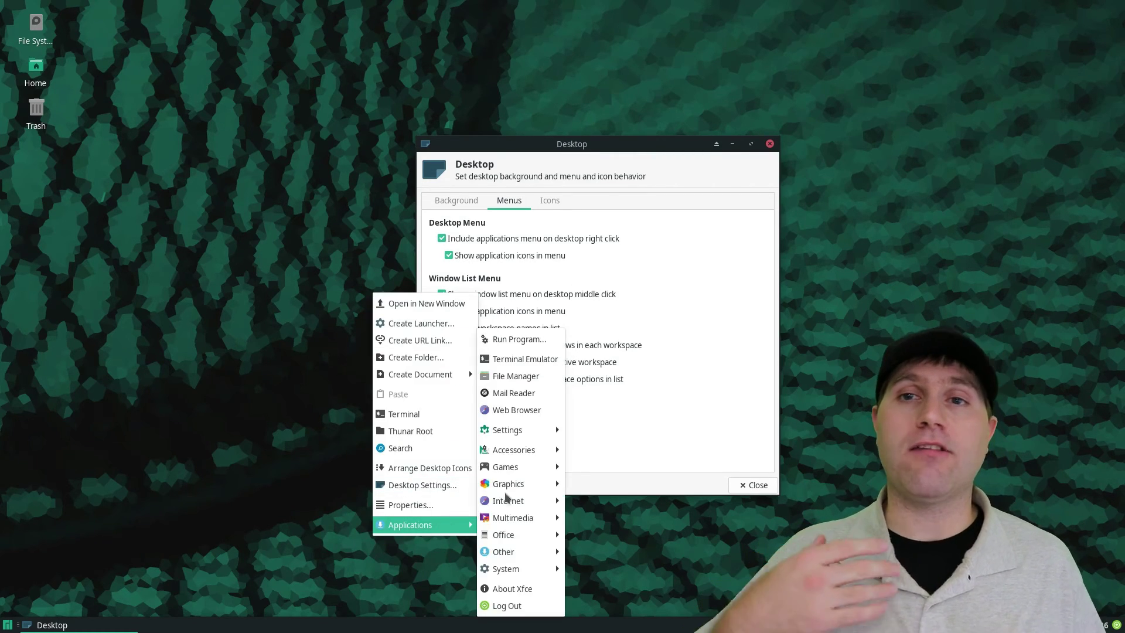
{"action": "left_click", "coordinate": [673, 251]}
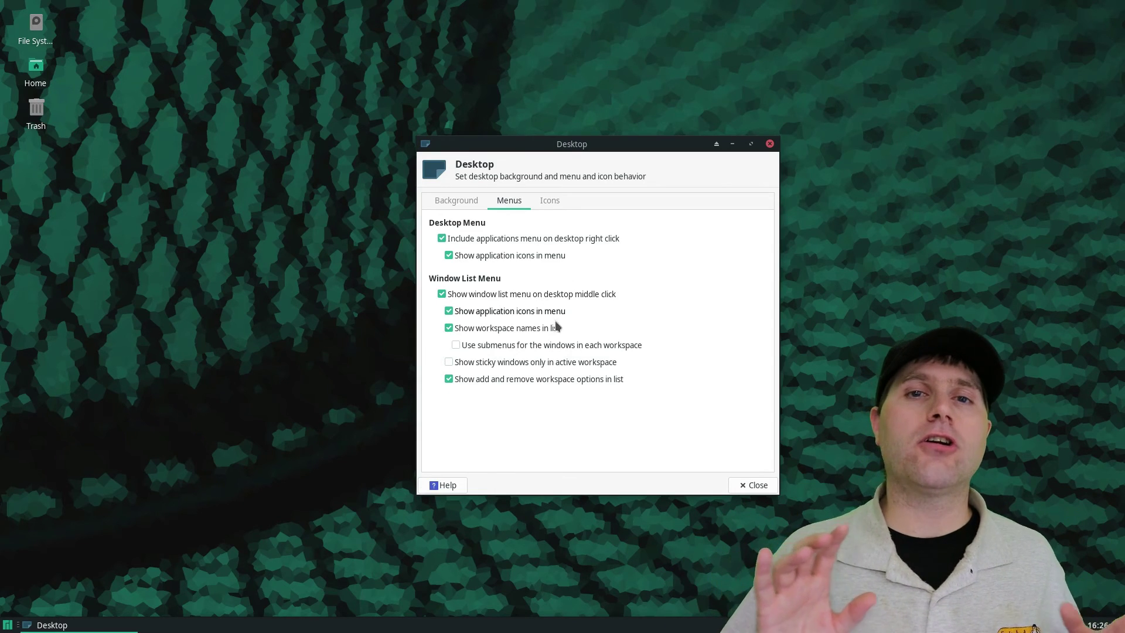
- Check the middle-click window list menu, then show the desktop Icons settings
{"action": "middle_click", "coordinate": [252, 233]}
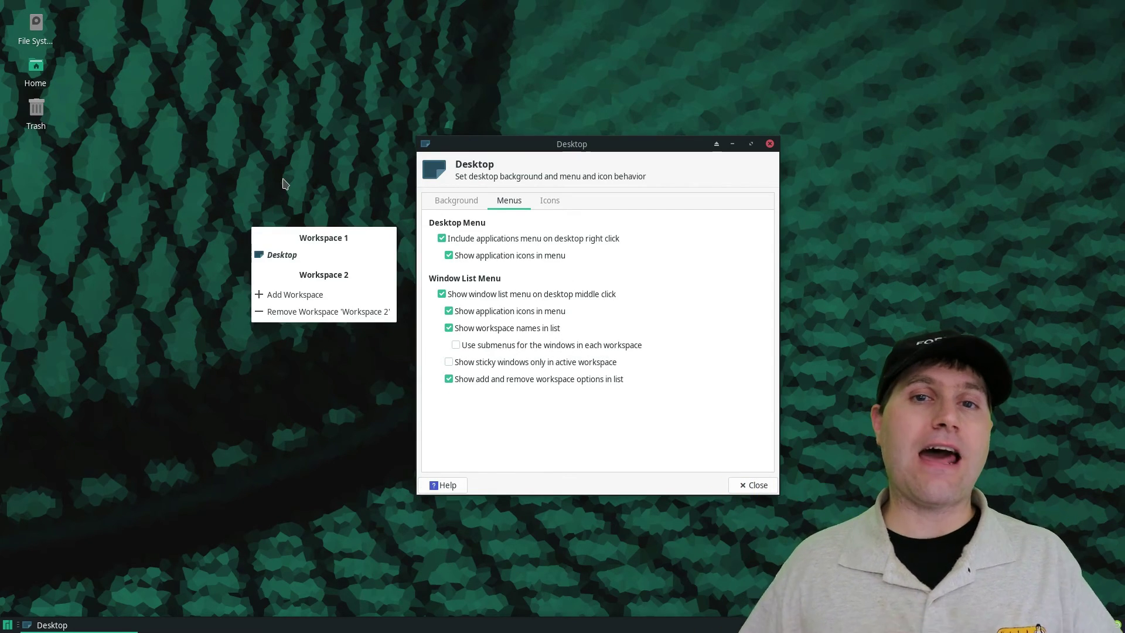
{"action": "left_click", "coordinate": [299, 188]}
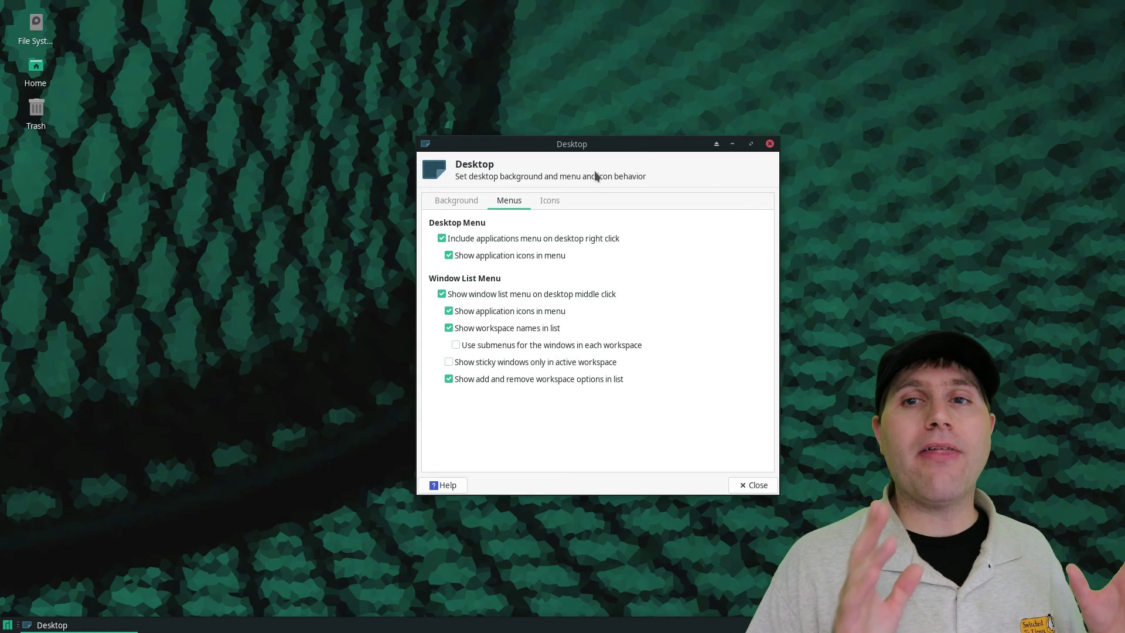
{"action": "left_click", "coordinate": [547, 202]}
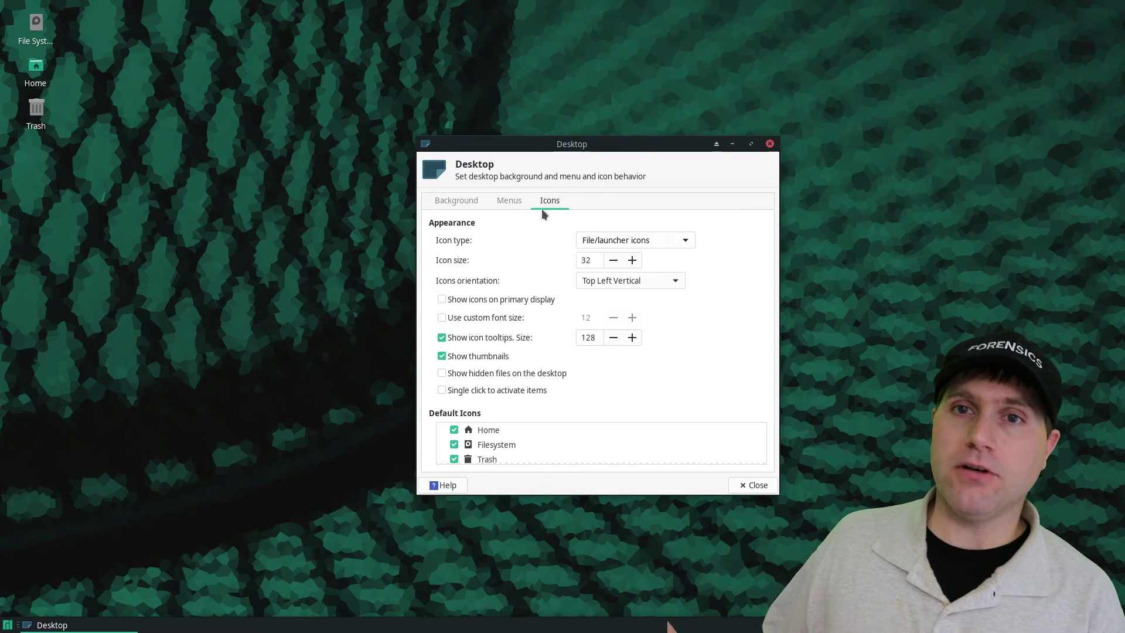
- Keep file and launcher icons on the desktop with Top Left Vertical orientation
{"action": "left_click", "coordinate": [678, 241]}
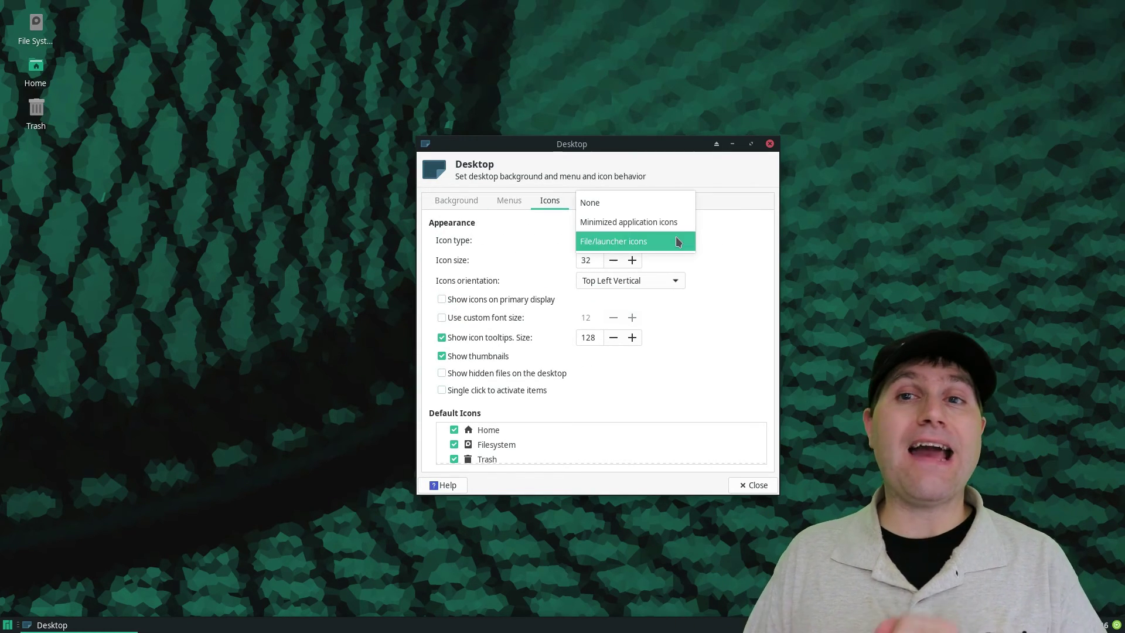
{"action": "left_click", "coordinate": [678, 240]}
{"action": "left_click", "coordinate": [656, 282]}
{"action": "left_click", "coordinate": [655, 283]}
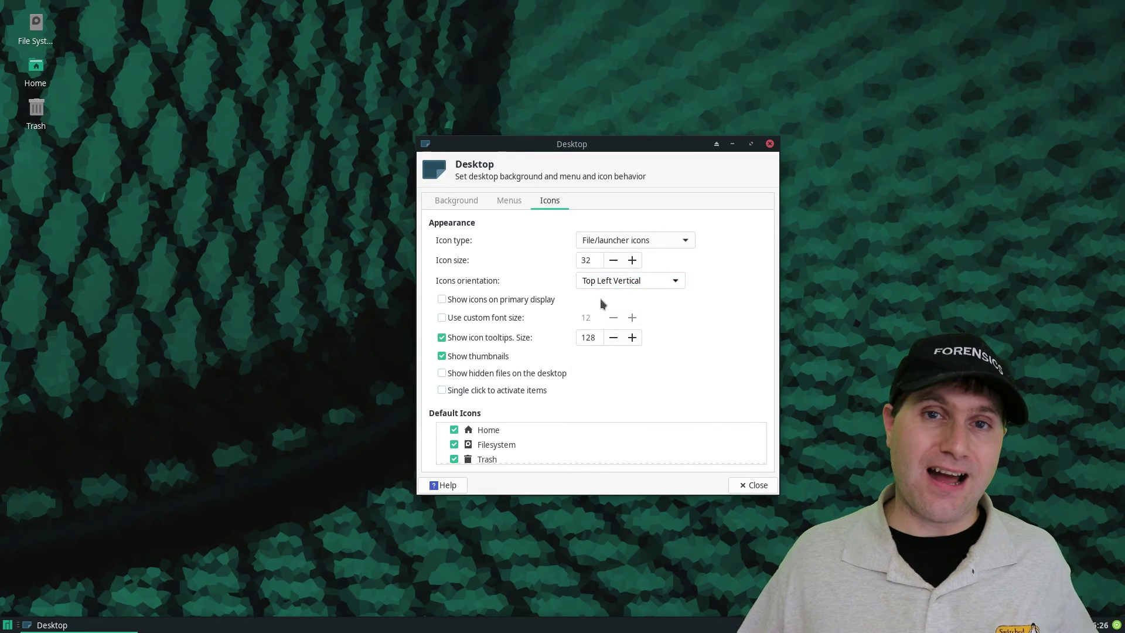
- Hide the File System desktop icon while keeping the Trash icon shown
{"action": "scroll", "coordinate": [695, 443], "scroll_direction": "down", "scroll_amount": 1}
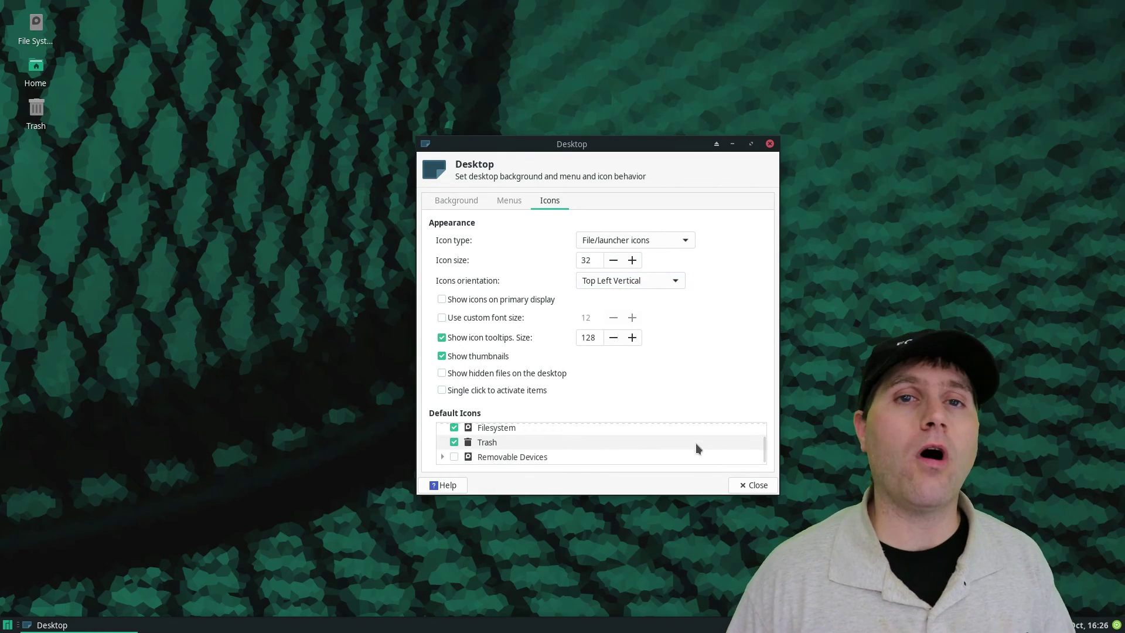
{"action": "left_click", "coordinate": [454, 443]}
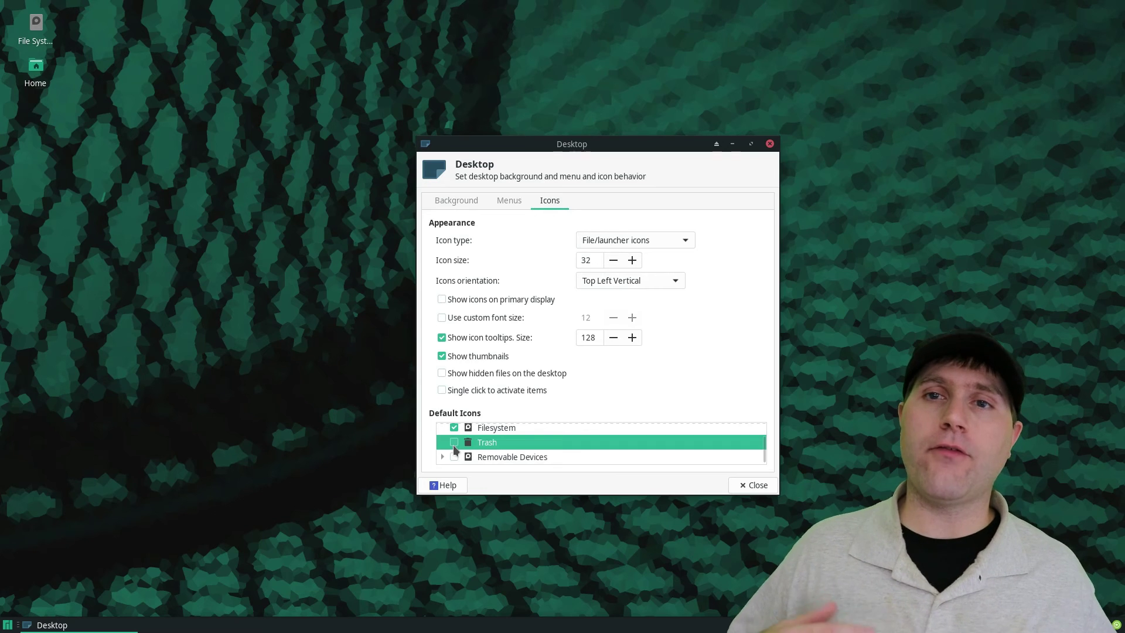
{"action": "left_click", "coordinate": [456, 457]}
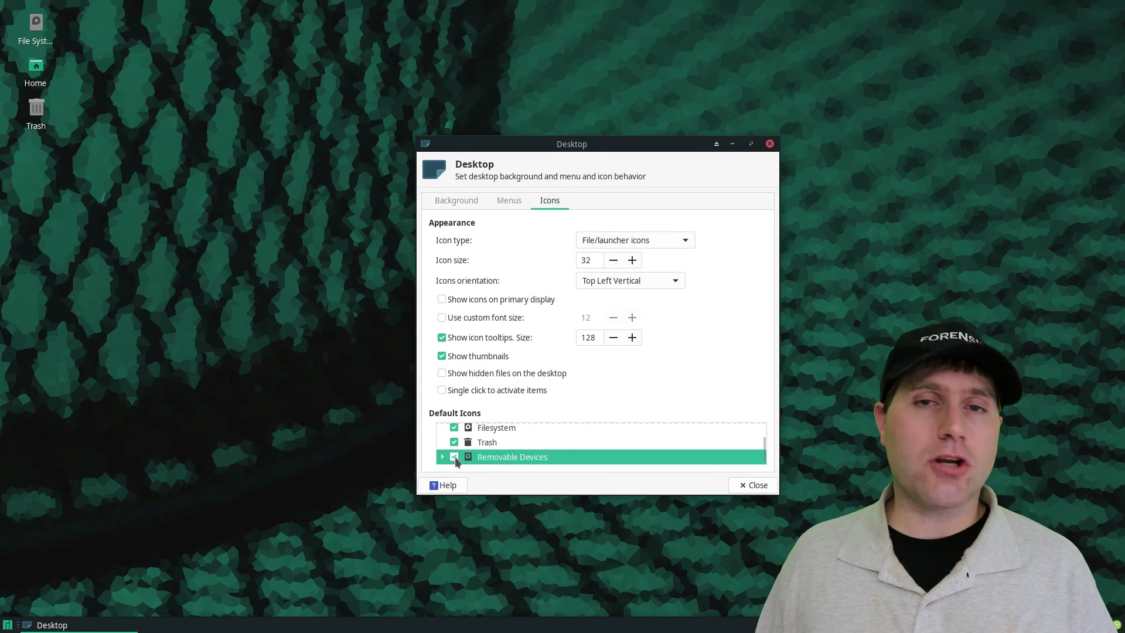
{"action": "scroll", "coordinate": [456, 455], "scroll_direction": "up", "scroll_amount": 2}
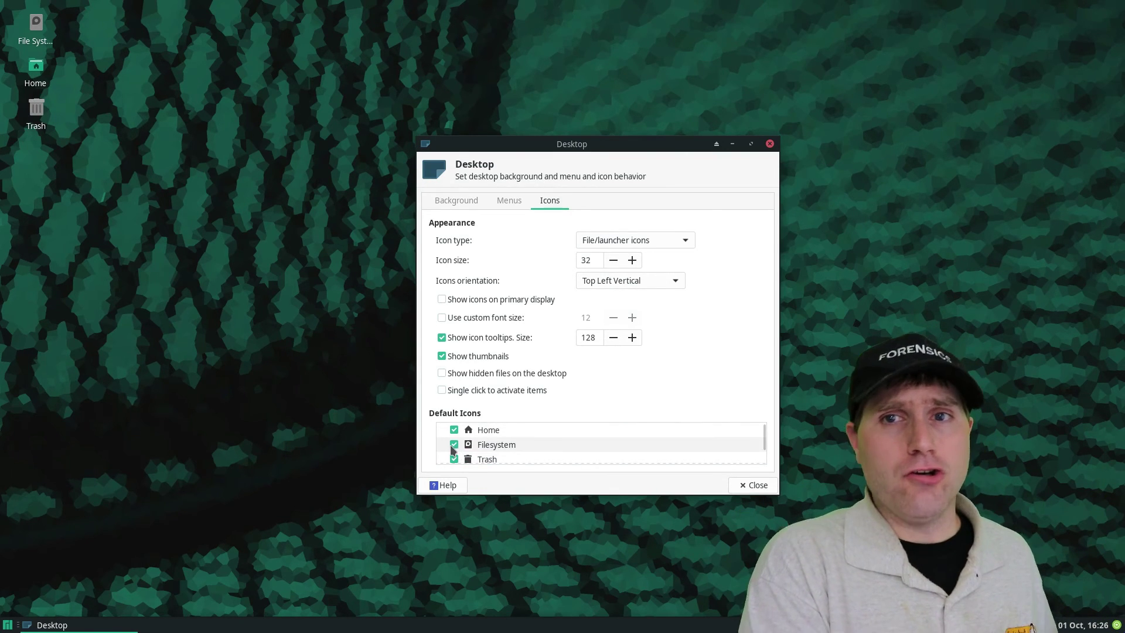
{"action": "left_click", "coordinate": [455, 445]}
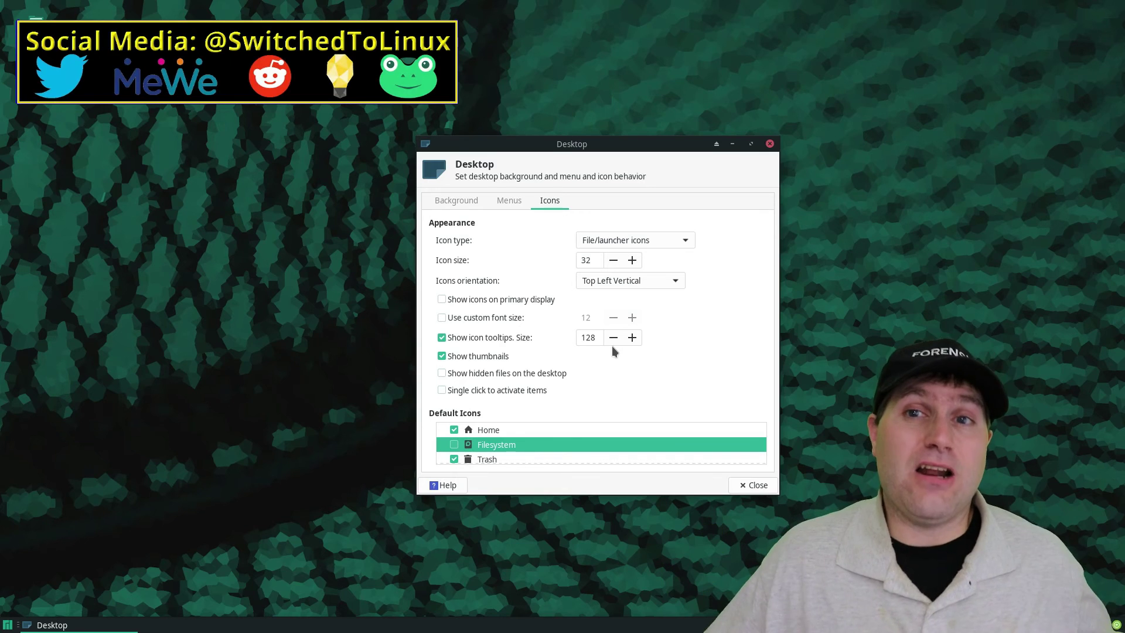
- Increase the desktop icon size from 32 to 37
{"action": "left_click", "coordinate": [632, 260]}
{"action": "left_click", "coordinate": [632, 261]}
{"action": "left_click", "coordinate": [632, 260]}
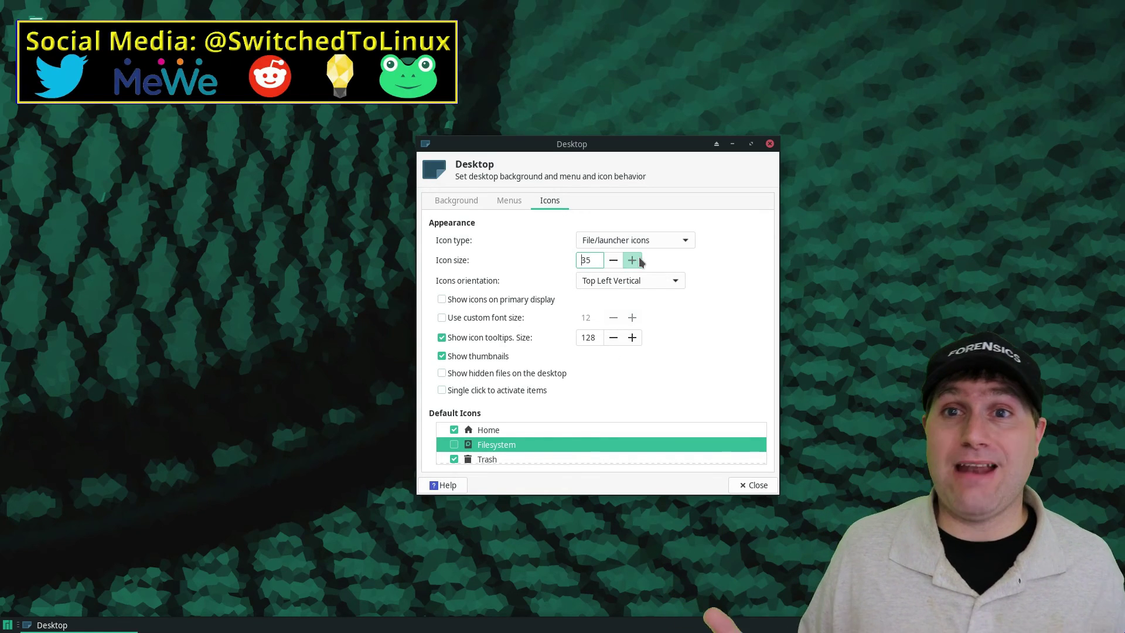
{"action": "left_click", "coordinate": [633, 261]}
{"action": "left_click", "coordinate": [632, 260]}
{"action": "left_click", "coordinate": [632, 261]}
{"action": "left_click", "coordinate": [632, 260]}
{"action": "left_click", "coordinate": [632, 260]}
{"action": "left_click", "coordinate": [633, 260]}
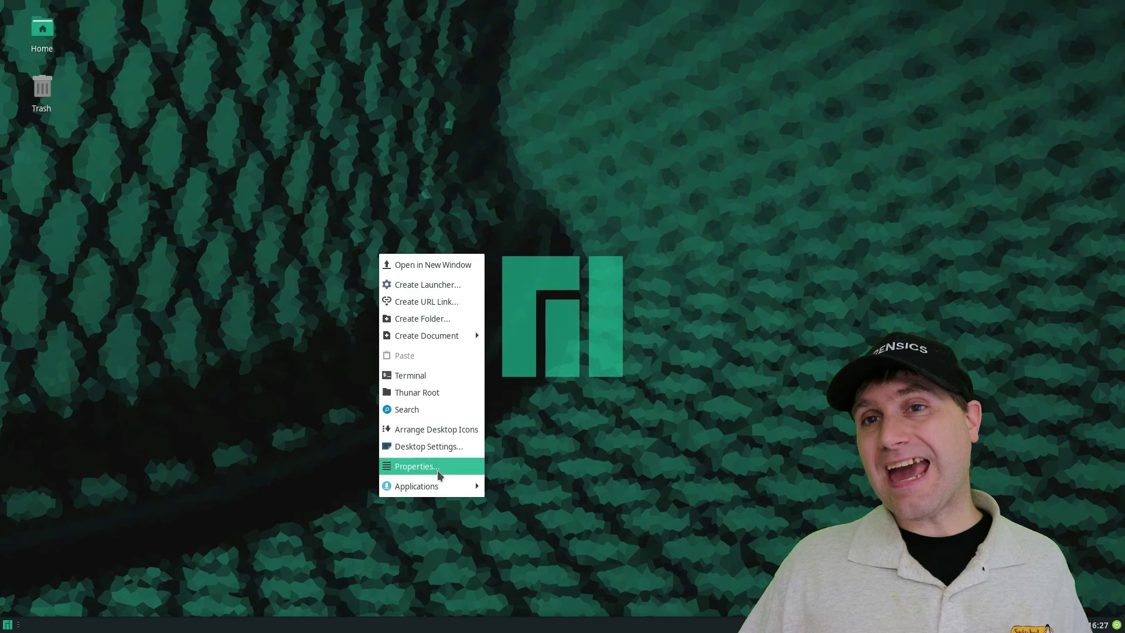
- Open the Desktop folder's Properties and browse its Emblems and Permissions tabs
{"action": "left_click", "coordinate": [437, 467]}
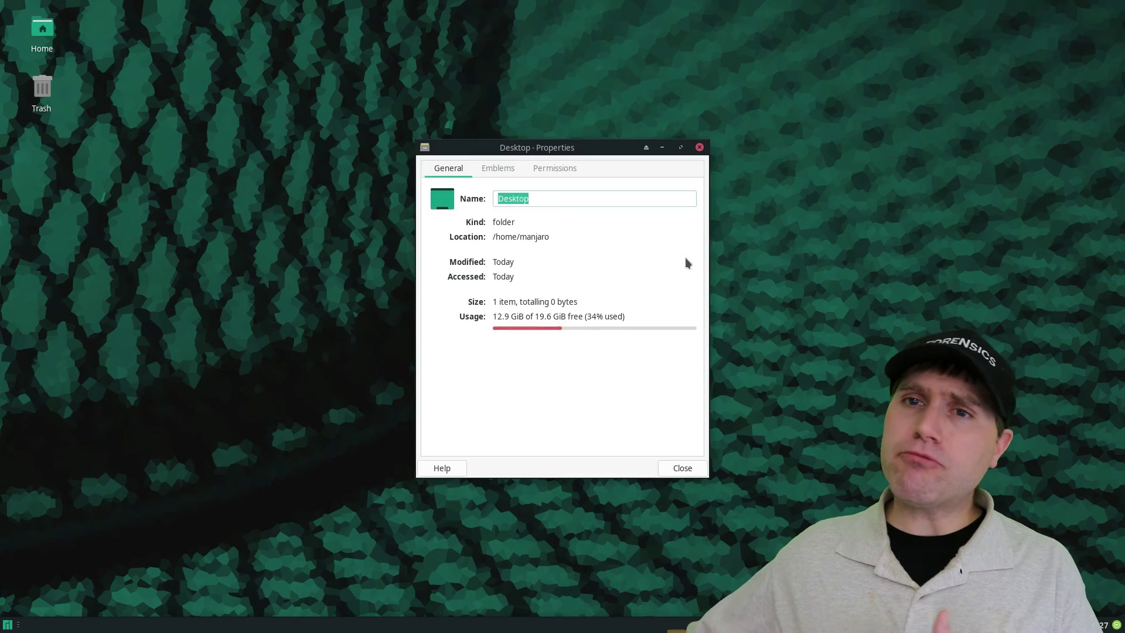
{"action": "left_click", "coordinate": [510, 173]}
{"action": "left_click", "coordinate": [548, 172]}
{"action": "left_click", "coordinate": [498, 170]}
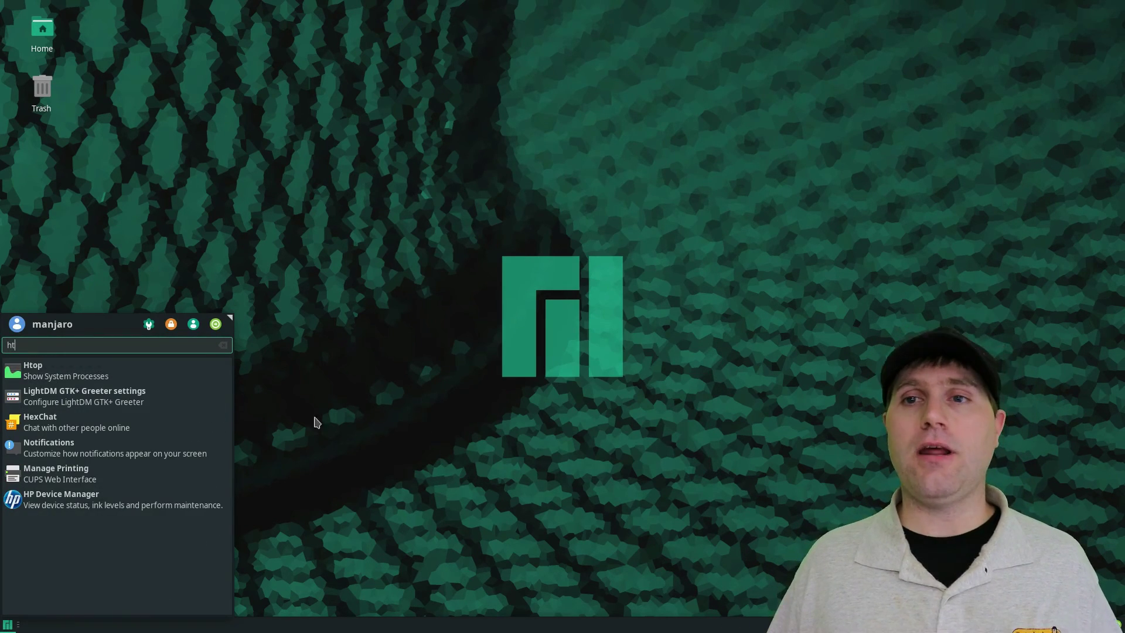
- Run htop in a terminal to view processes, then close that terminal window
{"action": "left_click", "coordinate": [153, 371]}
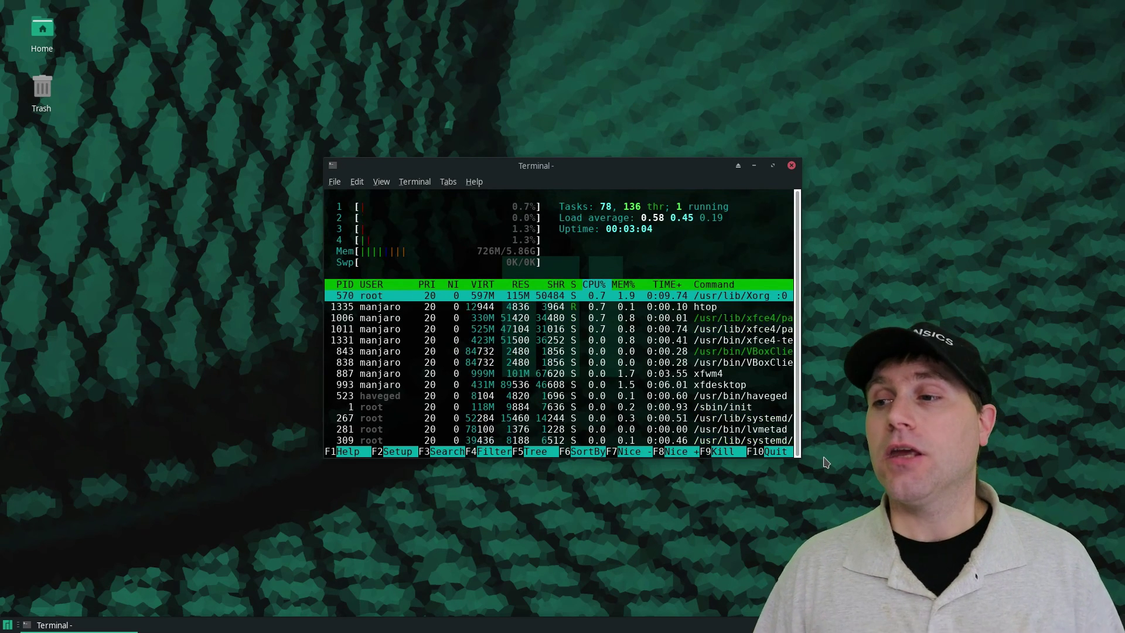
{"action": "key", "text": "alt+f"}
{"action": "key", "text": "Escape"}
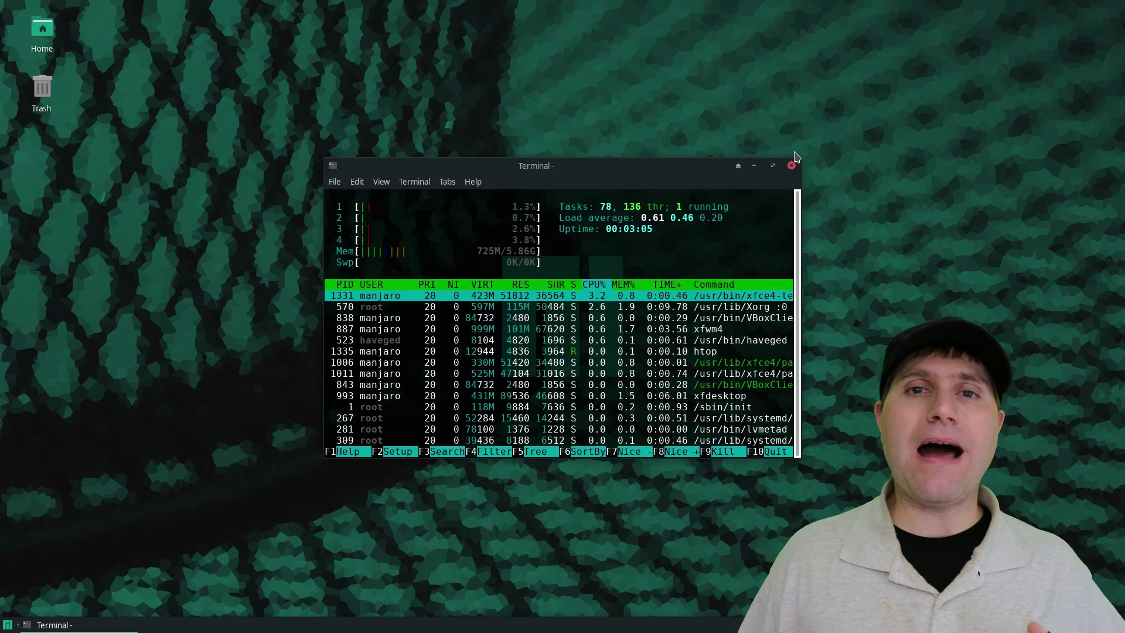
{"action": "left_click", "coordinate": [791, 166]}
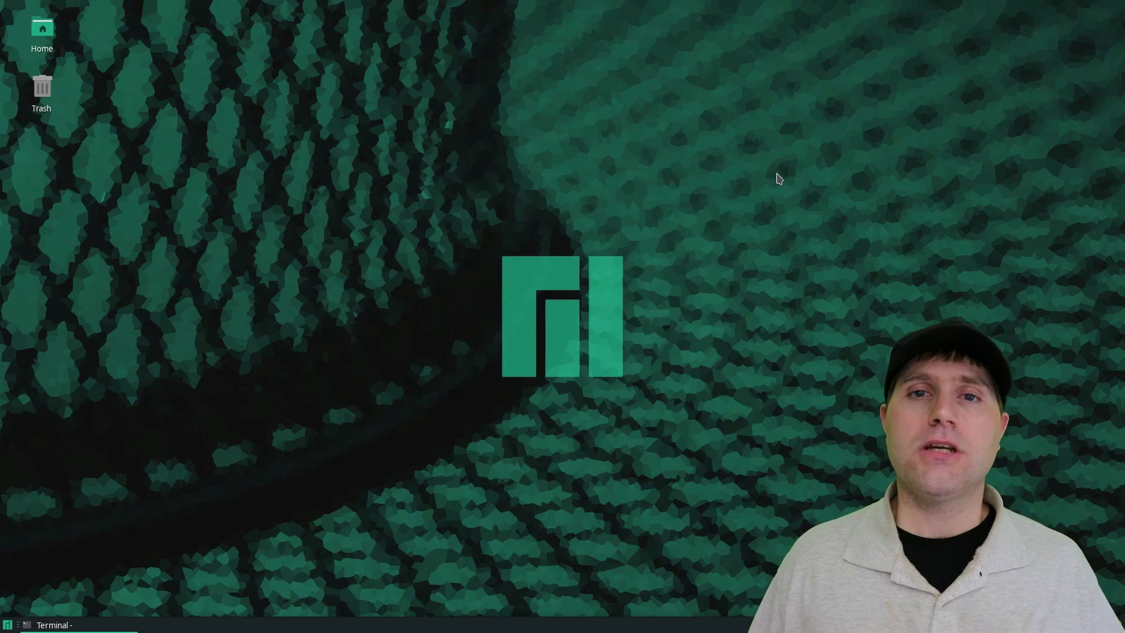
- Open the Settings Manager from the application menu and move its window up and right
{"action": "left_click", "coordinate": [8, 626]}
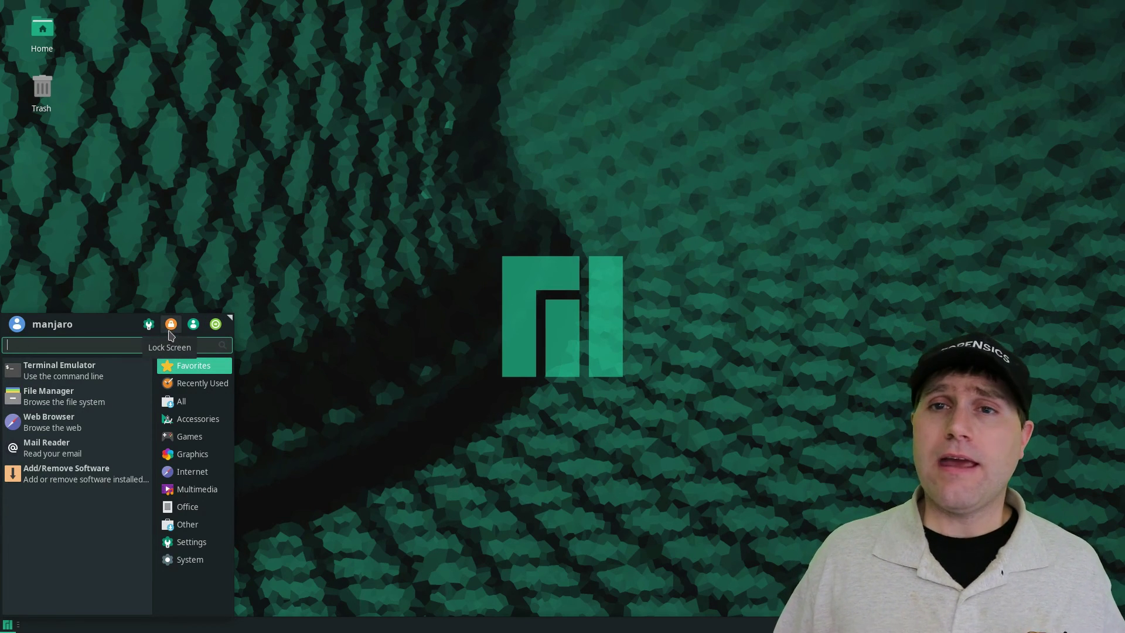
{"action": "left_click", "coordinate": [149, 325]}
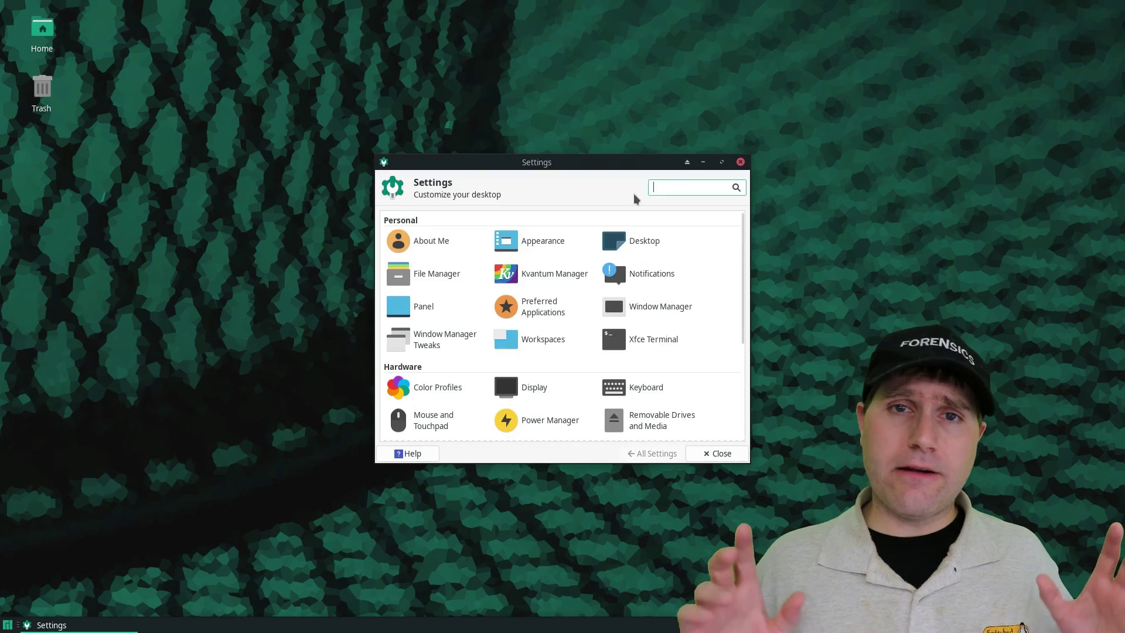
{"action": "left_click_drag", "start_coordinate": [588, 164], "coordinate": [610, 105]}
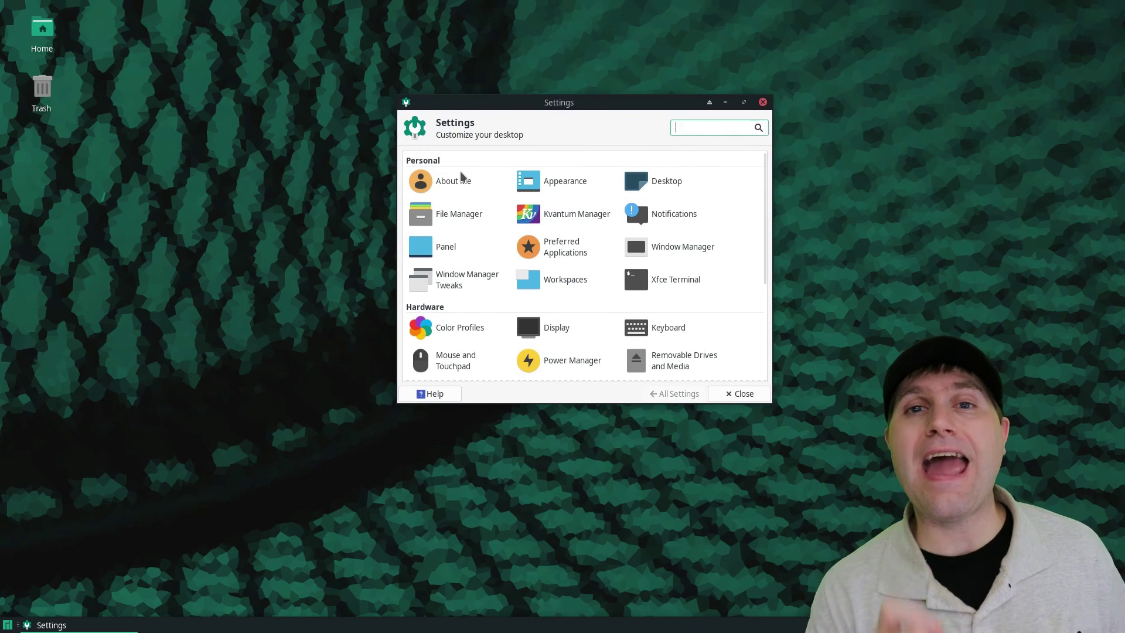
- Glance at About Me, cancel without changes, and open Appearance
{"action": "left_click", "coordinate": [453, 184]}
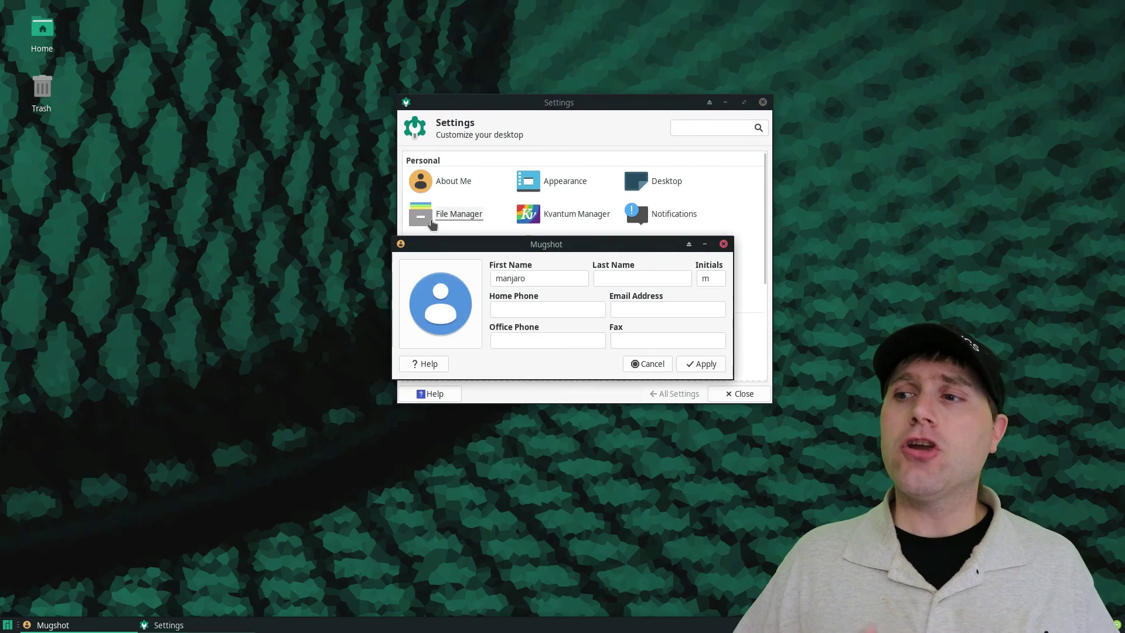
{"action": "left_click", "coordinate": [650, 364]}
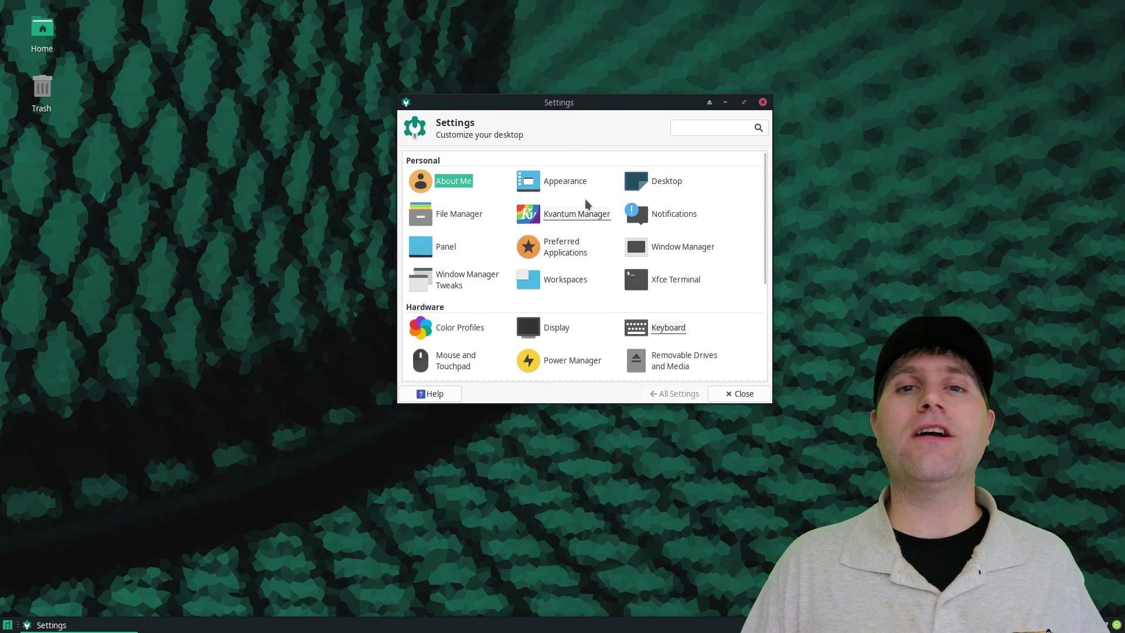
{"action": "left_click", "coordinate": [568, 181]}
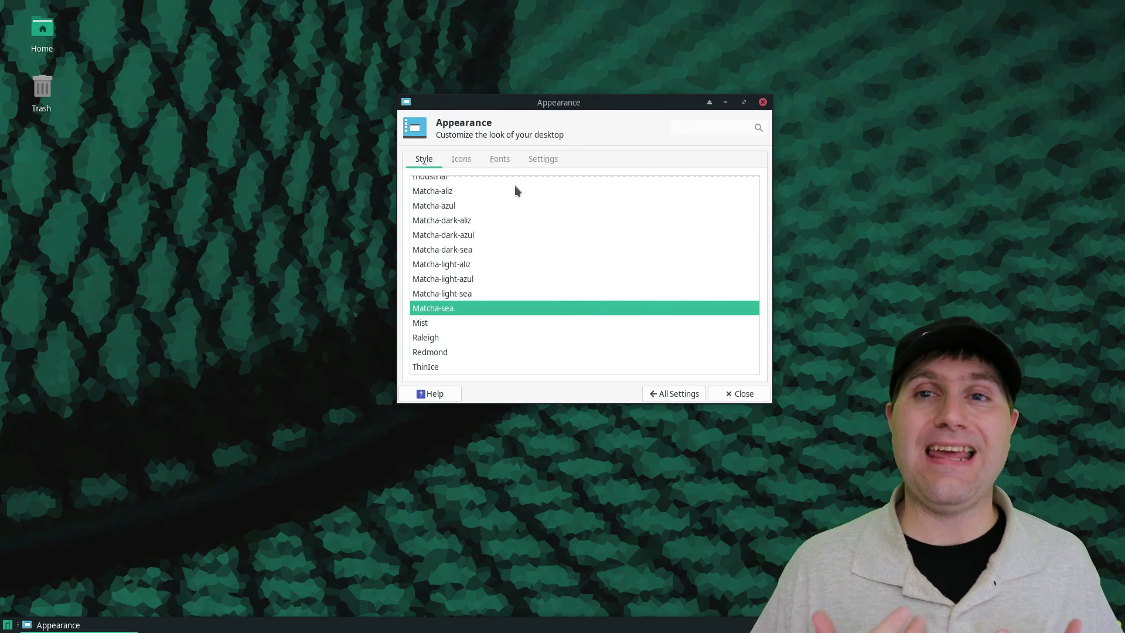
- Preview the Mist, Raleigh and Redmond style themes
{"action": "left_click", "coordinate": [460, 322]}
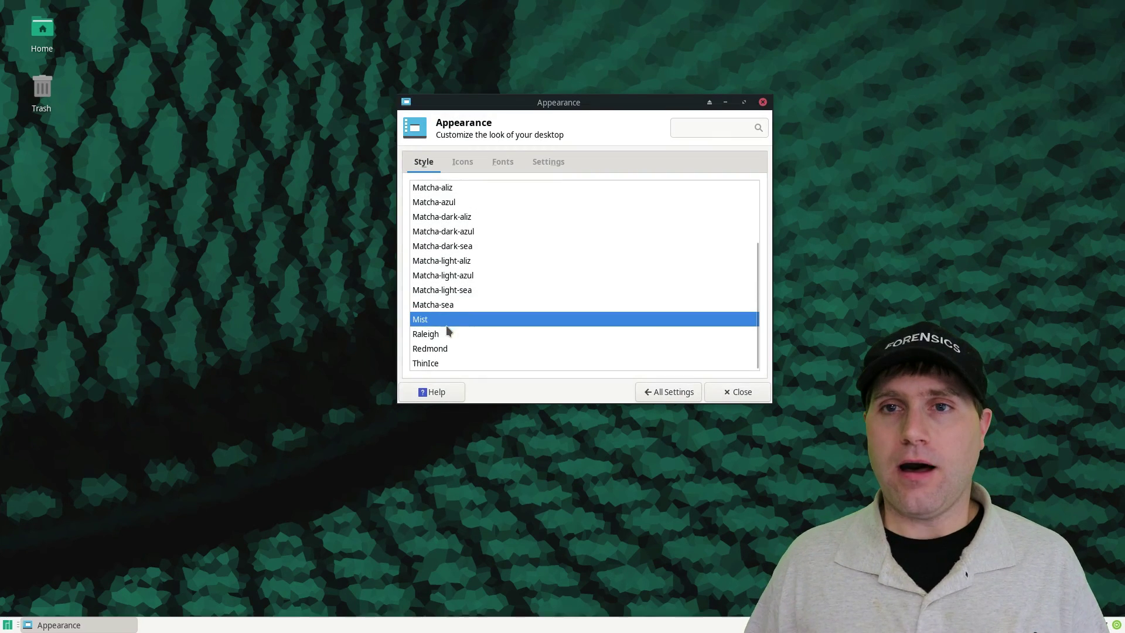
{"action": "left_click", "coordinate": [445, 335]}
{"action": "left_click", "coordinate": [442, 350]}
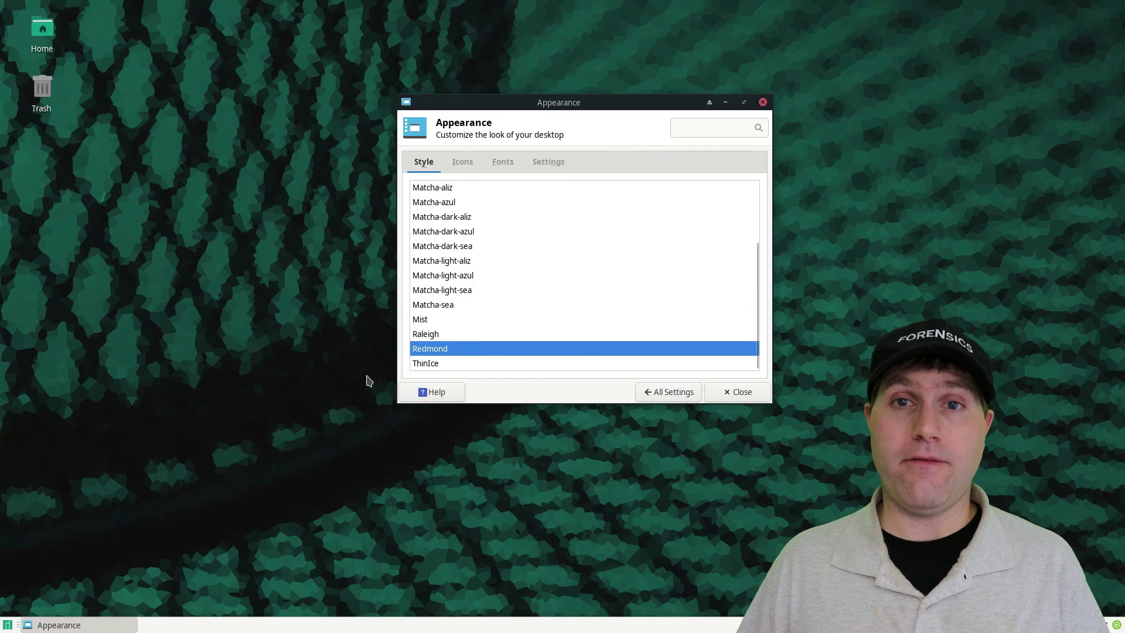
{"action": "left_click", "coordinate": [8, 624]}
{"action": "left_click", "coordinate": [344, 373]}
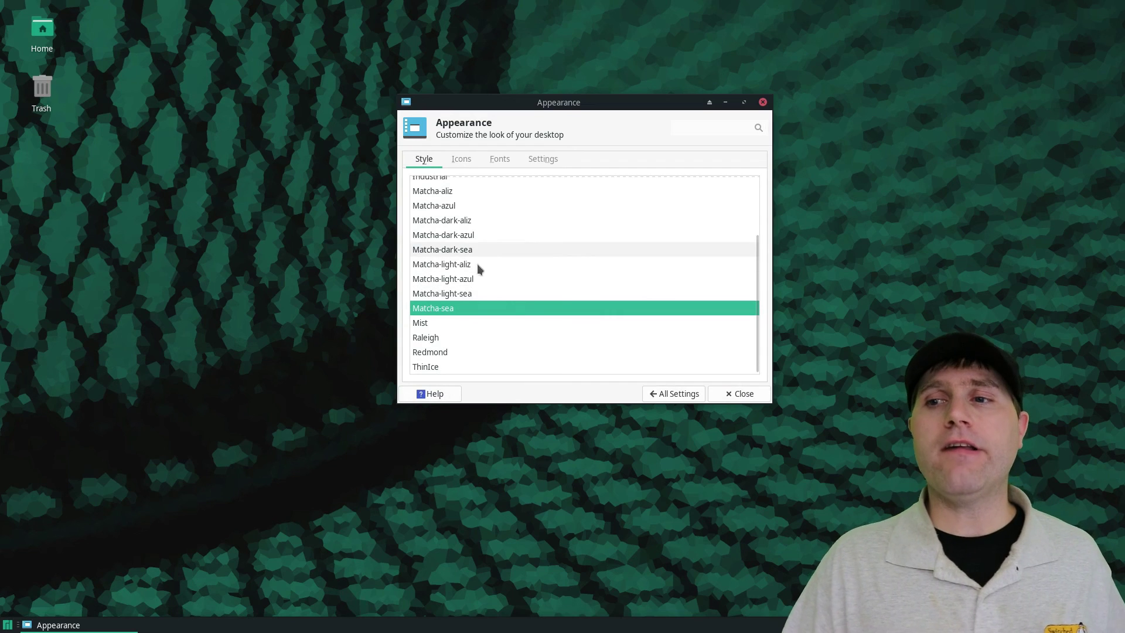
- Try Matcha-light-sea, Matcha-dark-azul and Matcha-dark-aliz, restore Matcha-sea, and view the icon themes
{"action": "left_click", "coordinate": [449, 296]}
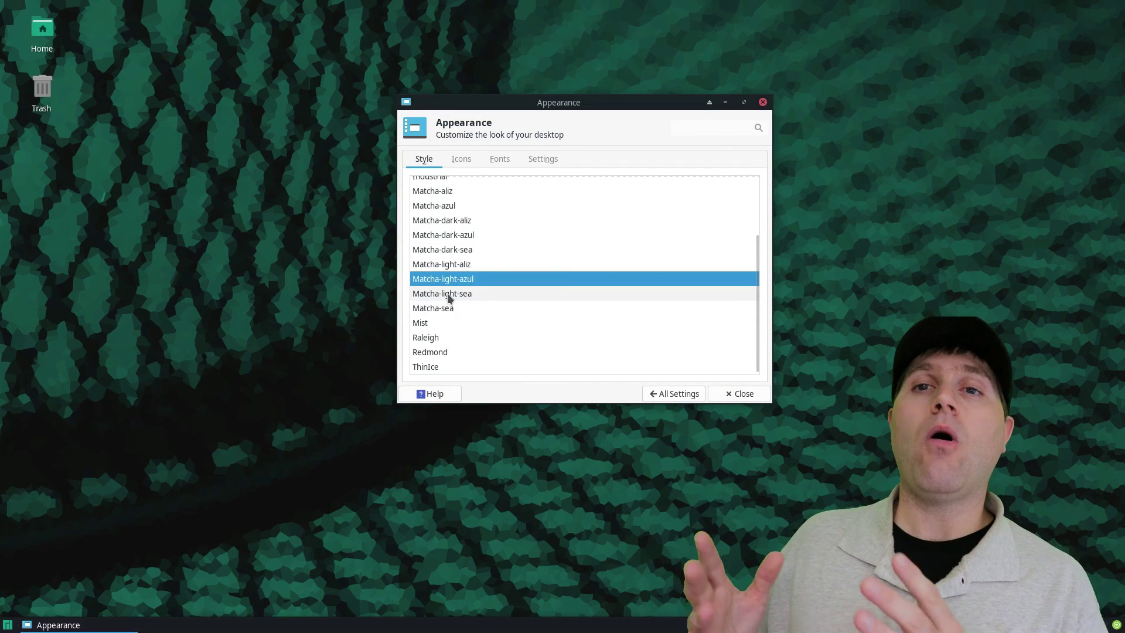
{"action": "left_click", "coordinate": [452, 236]}
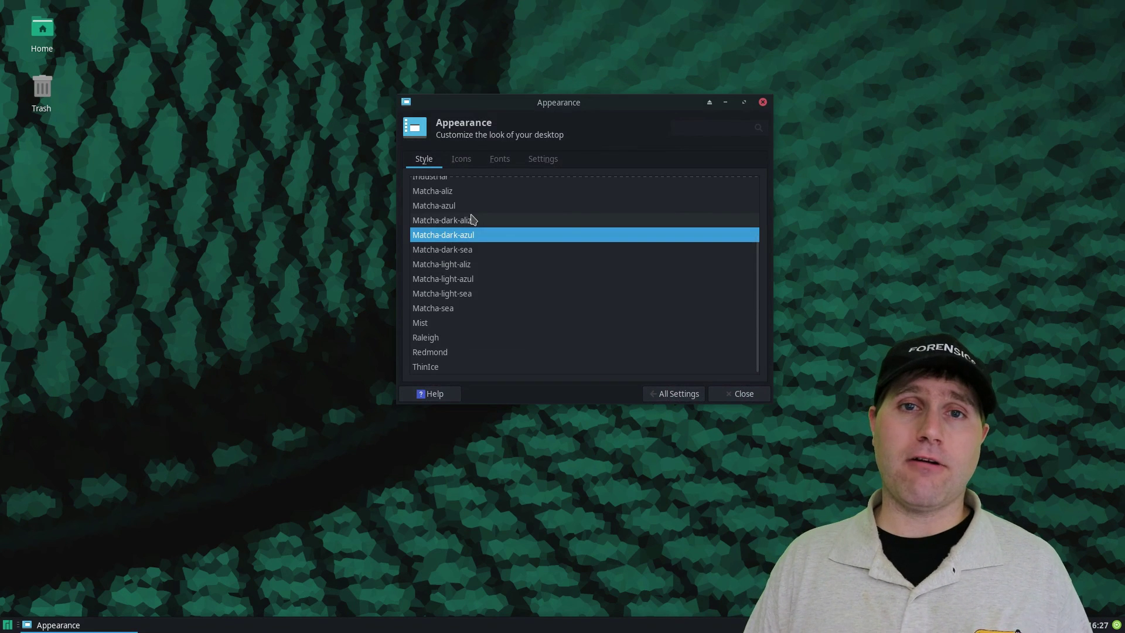
{"action": "key", "text": "Up"}
{"action": "left_click", "coordinate": [456, 300]}
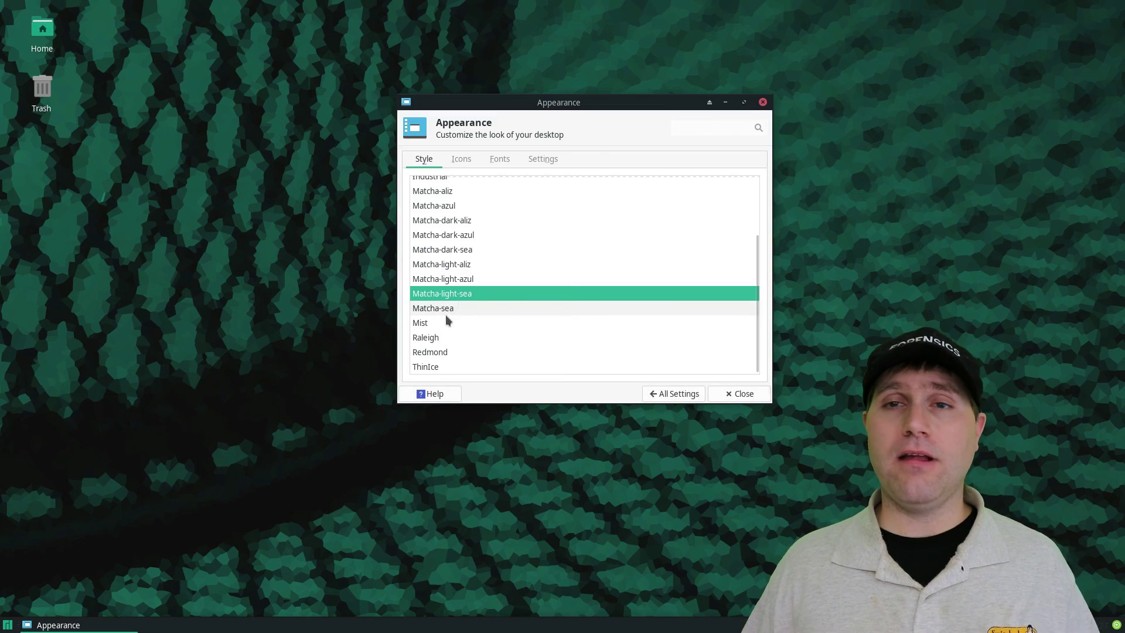
{"action": "left_click", "coordinate": [448, 322]}
{"action": "left_click", "coordinate": [540, 315]}
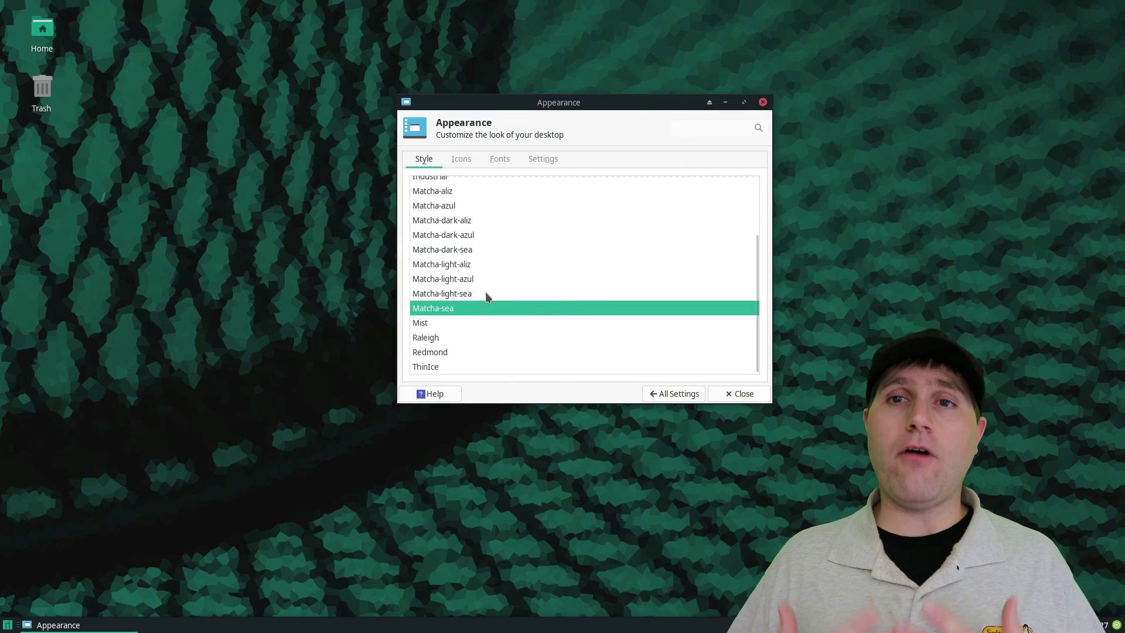
{"action": "left_click", "coordinate": [466, 161]}
{"action": "scroll", "coordinate": [529, 254], "scroll_direction": "up", "scroll_amount": 5}
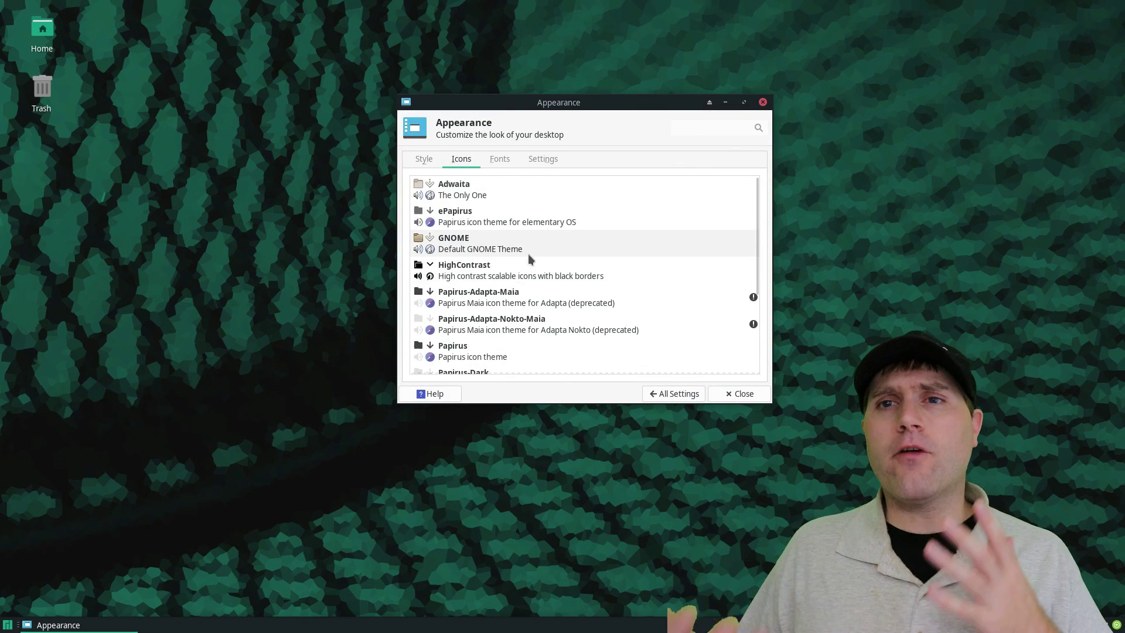
- Preview the Adwaita, ePapirus, GNOME and HighContrast icon themes
{"action": "left_click", "coordinate": [451, 196]}
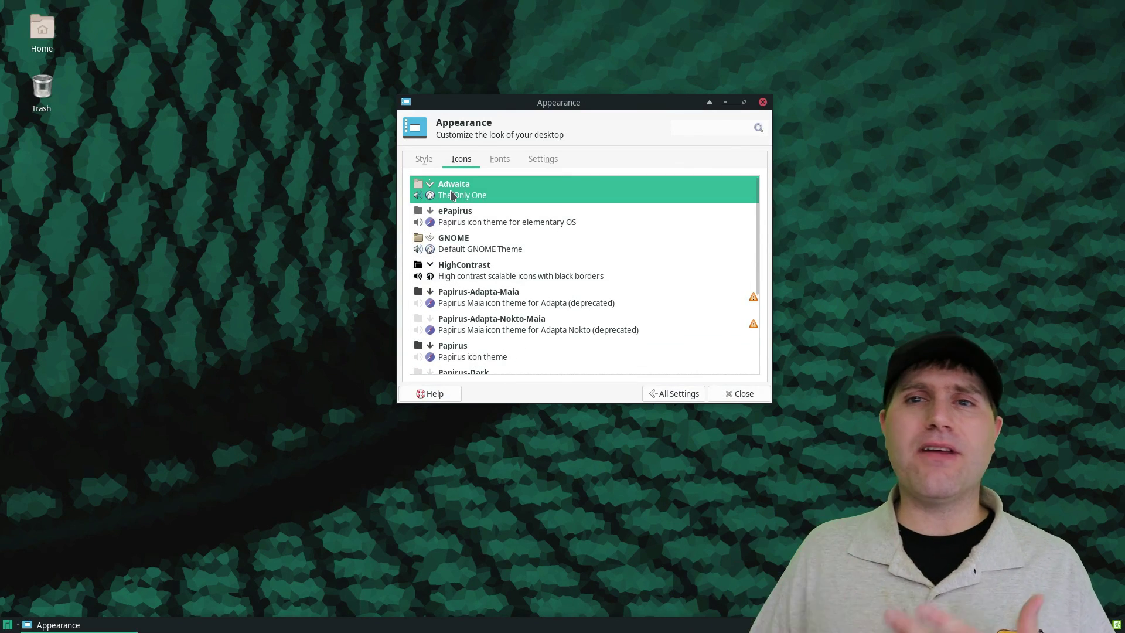
{"action": "left_click", "coordinate": [467, 221]}
{"action": "left_click", "coordinate": [466, 249]}
{"action": "left_click", "coordinate": [466, 272]}
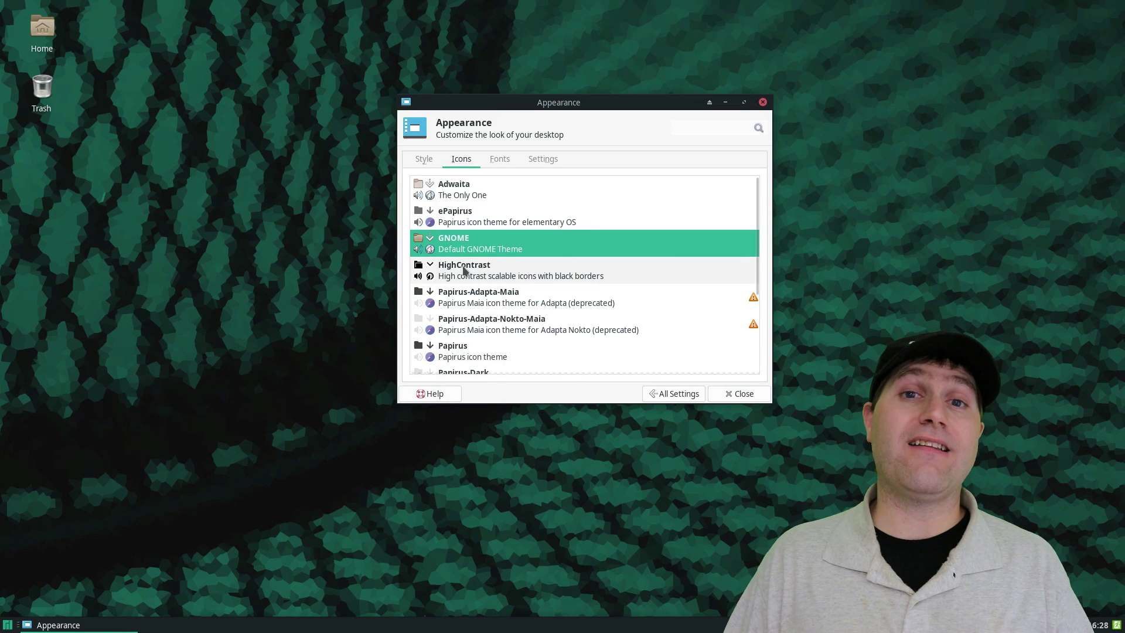
{"action": "scroll", "coordinate": [466, 252], "scroll_direction": "down", "scroll_amount": 4}
- Try Papirus-Light, Papirus-Light-Maia and Papirus-Dark-Maia, then return to Papirus-Maia
{"action": "left_click", "coordinate": [466, 311]}
{"action": "left_click", "coordinate": [457, 367]}
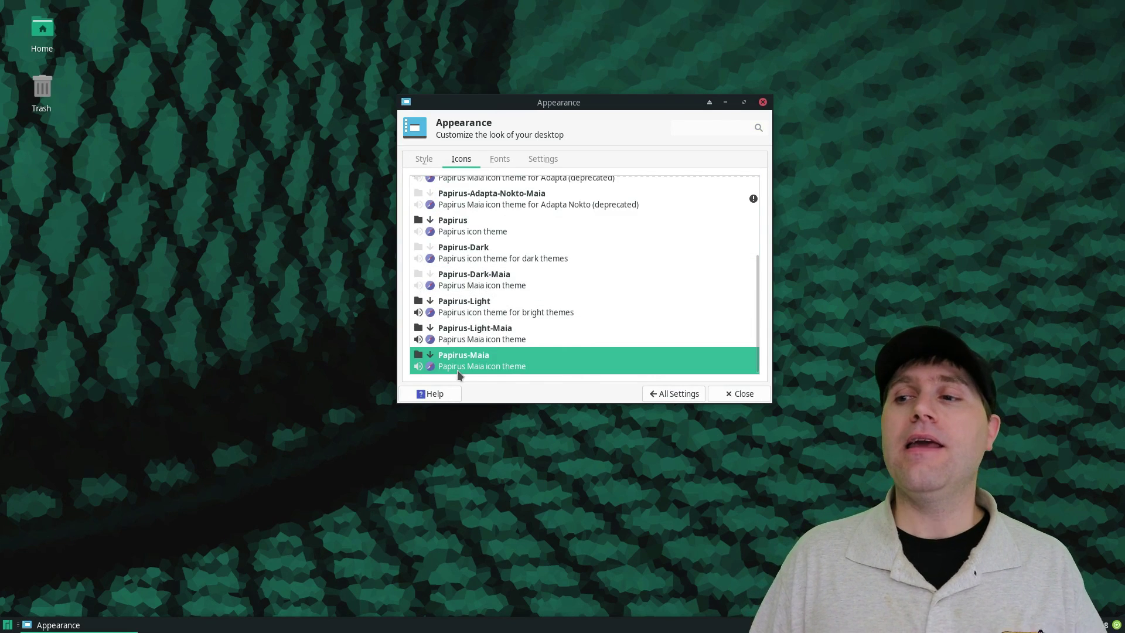
{"action": "left_click", "coordinate": [482, 335]}
{"action": "left_click", "coordinate": [481, 319]}
{"action": "left_click", "coordinate": [488, 288]}
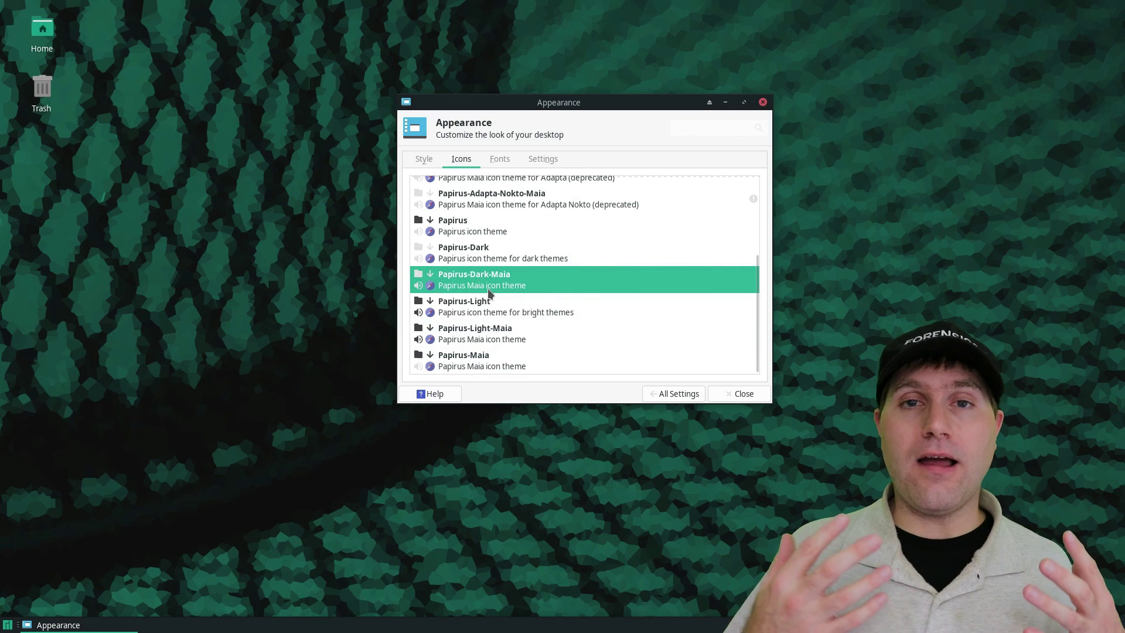
{"action": "left_click", "coordinate": [478, 358]}
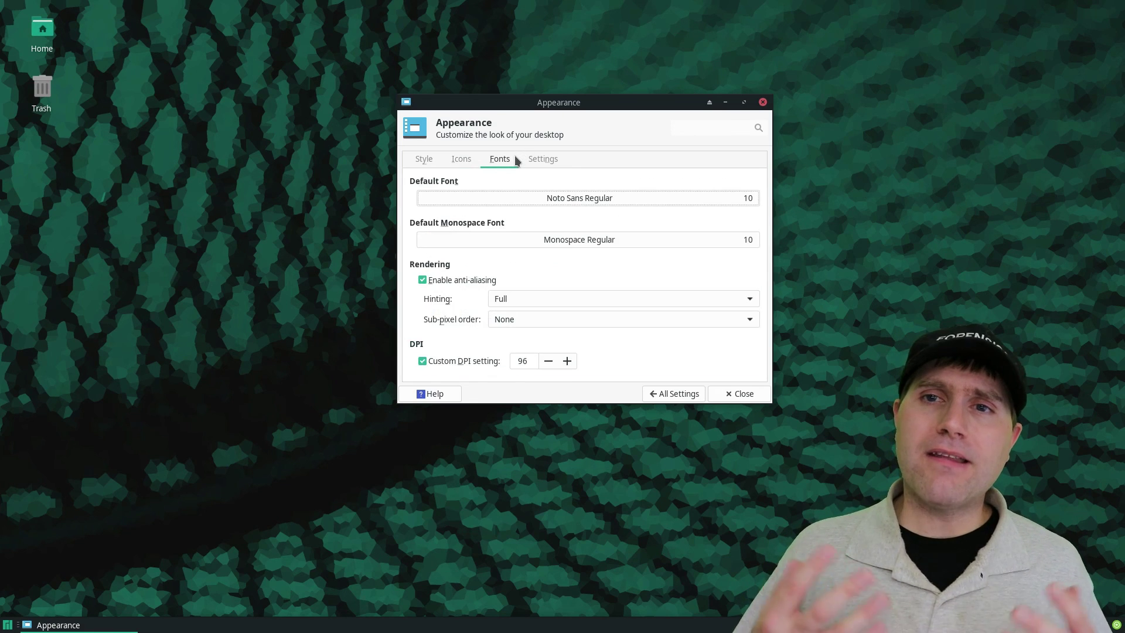
- Review the toolbar style (Icons) and window scaling options on the Settings tab
{"action": "left_click", "coordinate": [537, 159]}
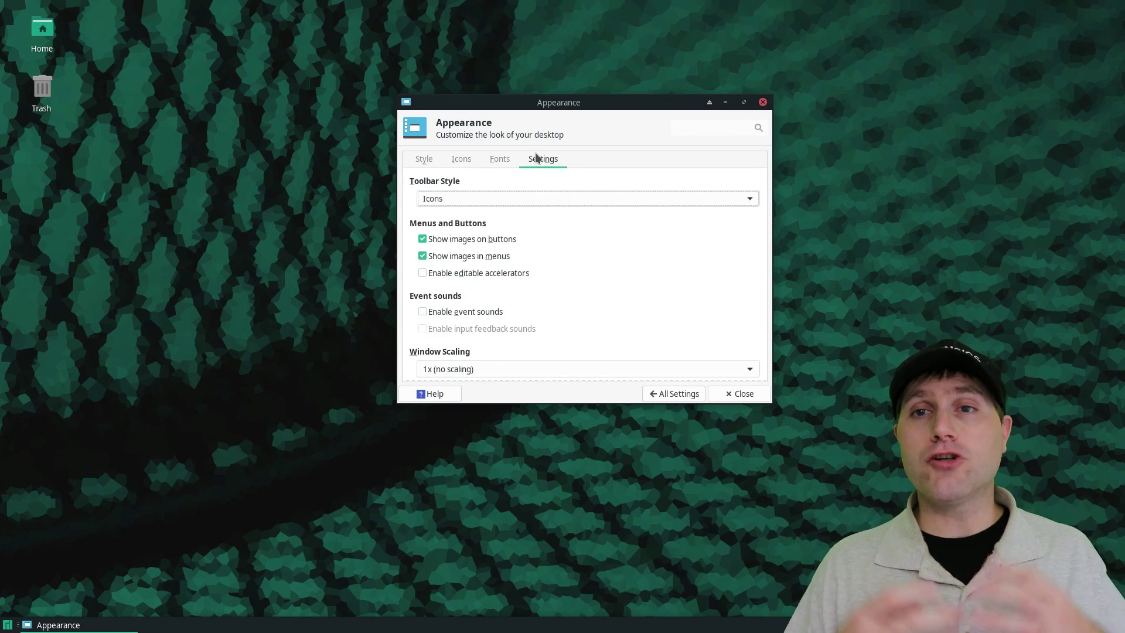
{"action": "left_click", "coordinate": [613, 198]}
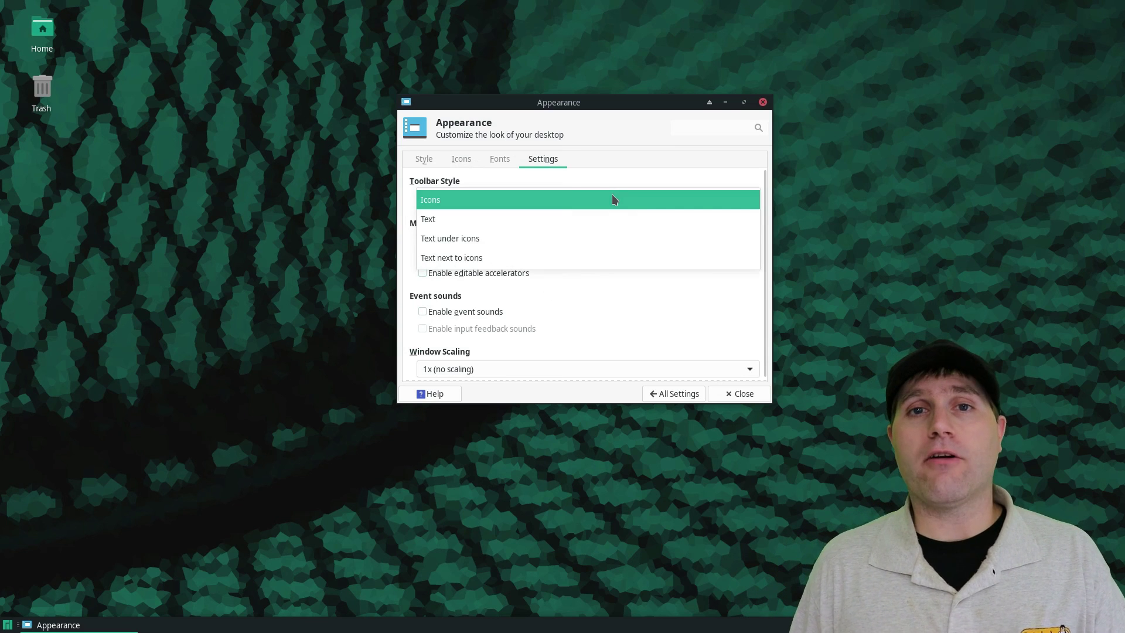
{"action": "left_click", "coordinate": [613, 199]}
{"action": "scroll", "coordinate": [644, 322], "scroll_direction": "down", "scroll_amount": 1}
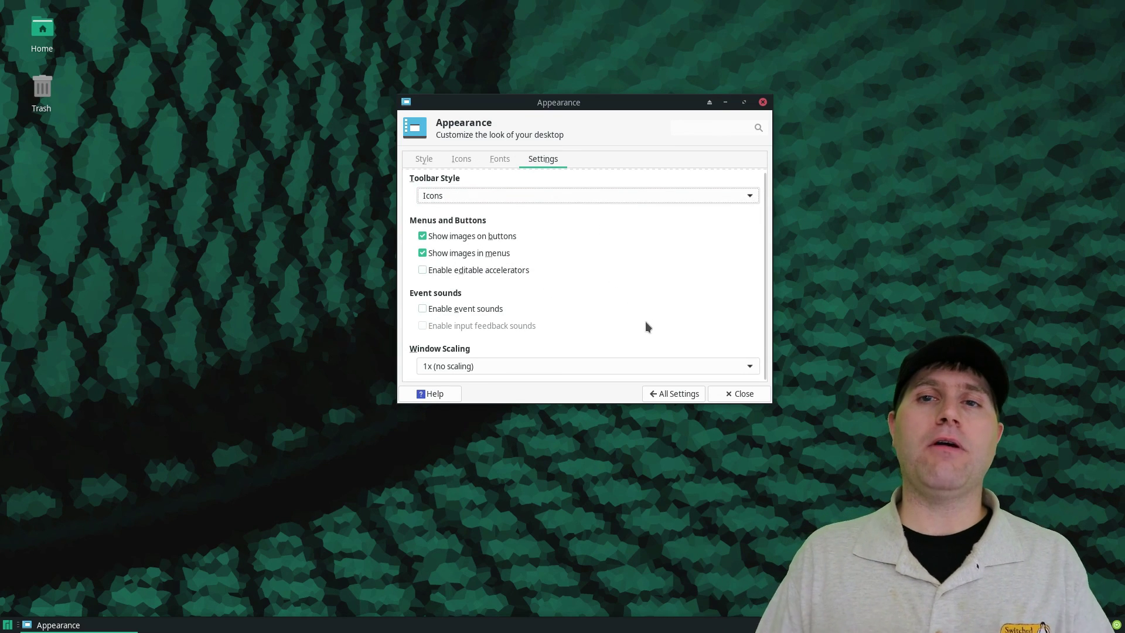
{"action": "left_click", "coordinate": [637, 369]}
{"action": "left_click", "coordinate": [598, 383]}
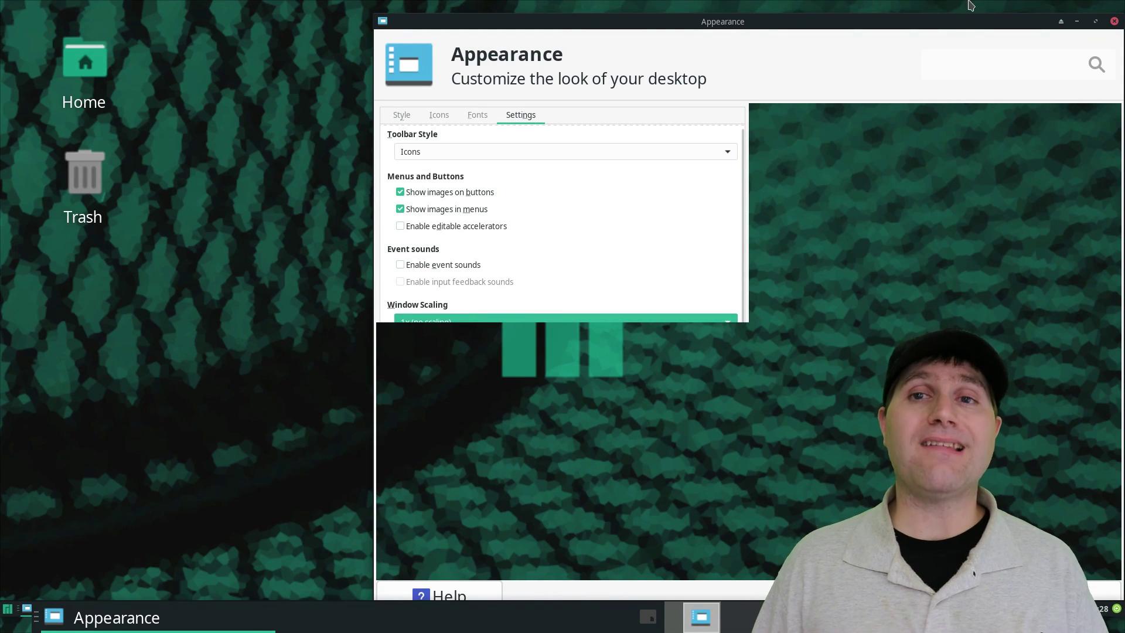
- Drag the enlarged Appearance window leftward by its title bar
{"action": "left_click_drag", "start_coordinate": [957, 23], "coordinate": [715, 22]}
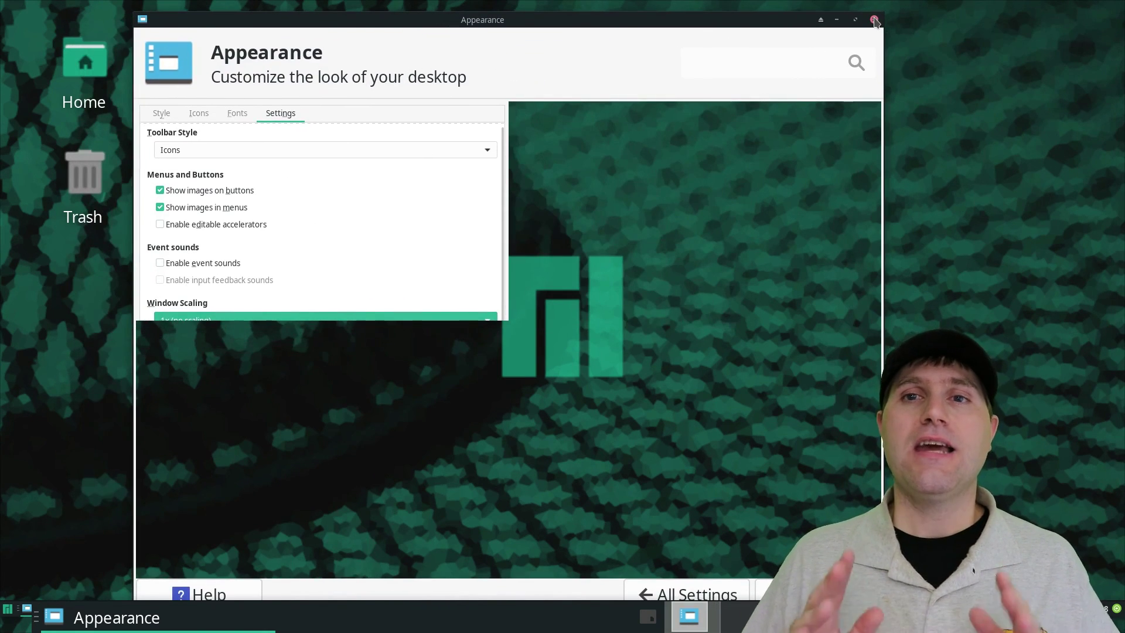